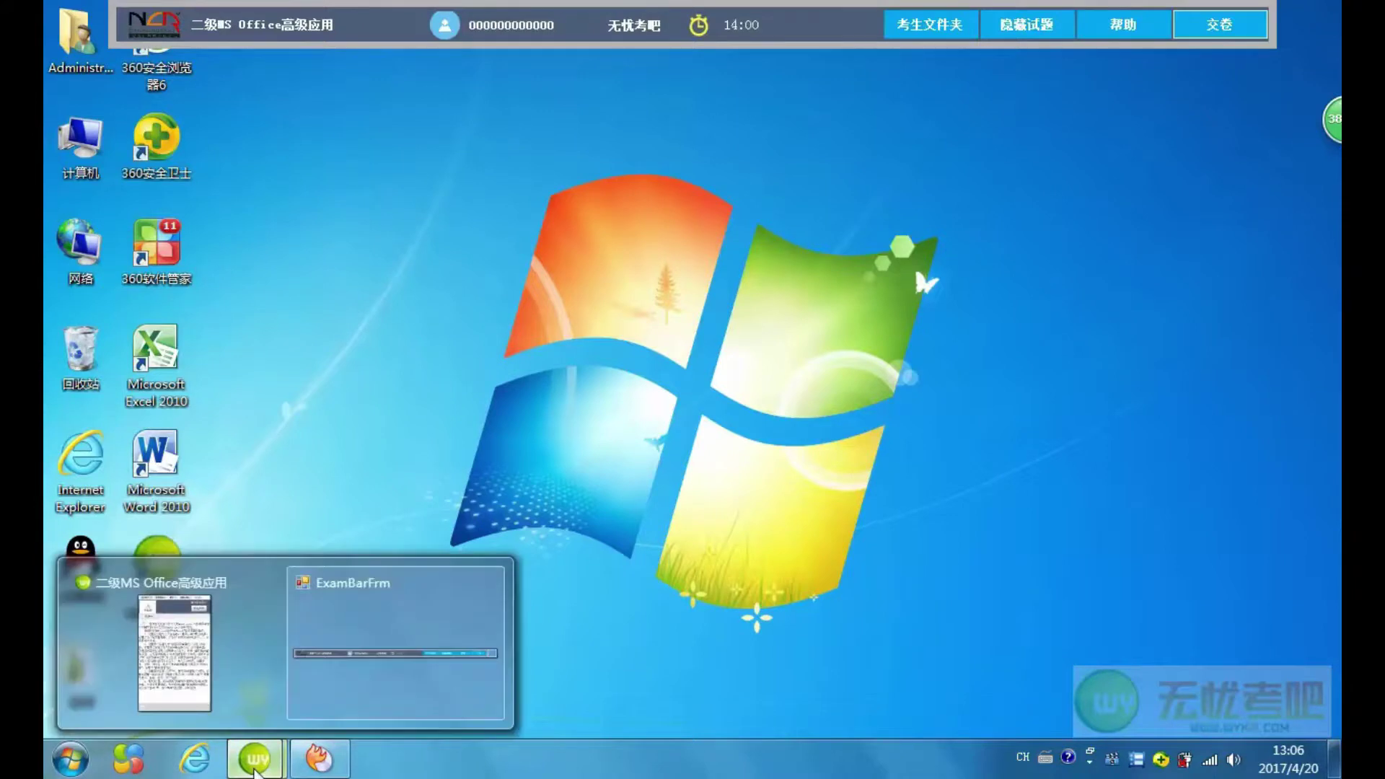
Restore the 二级MS Office高级应用 exam question window from the taskbar
{"action": "left_click", "coordinate": [191, 696]}
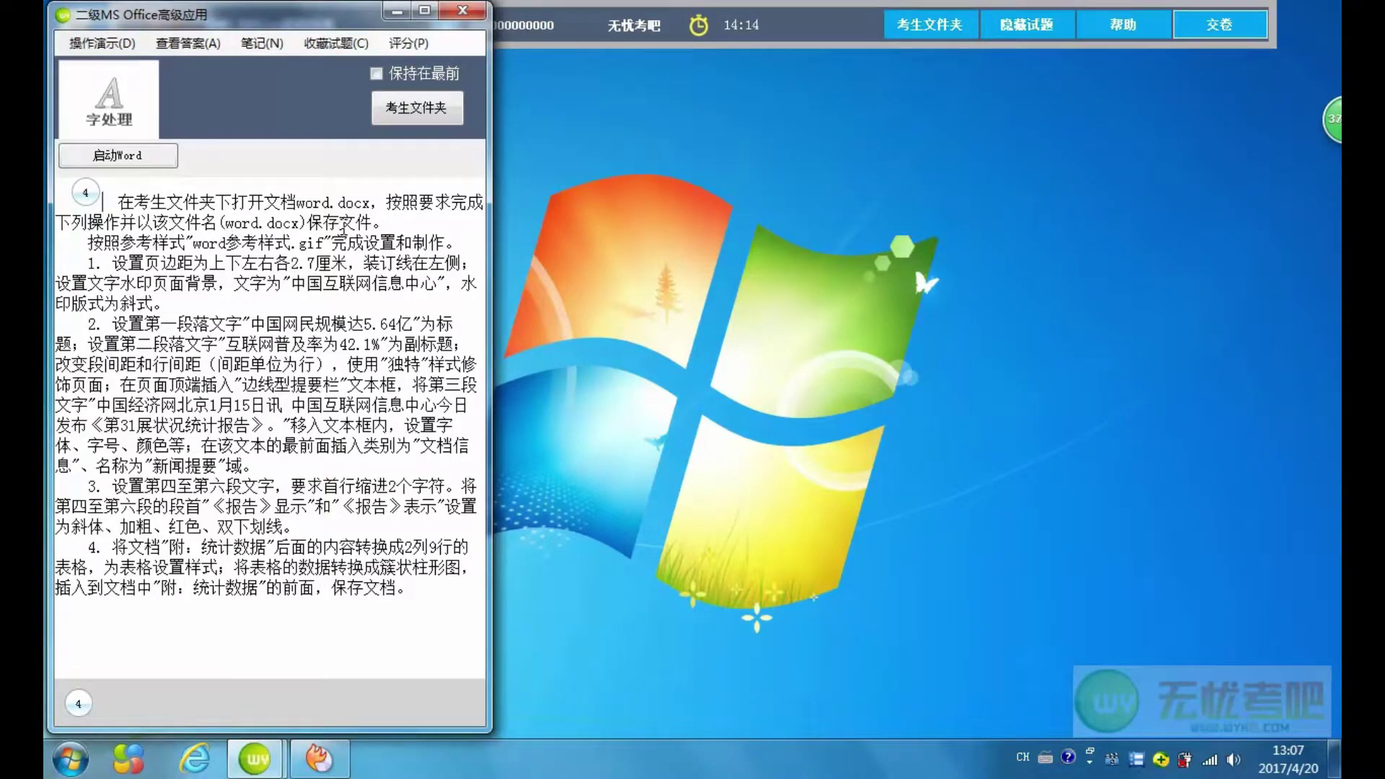
Open word.docx from the 考生文件夹 exam folder in Word
{"action": "left_click", "coordinate": [410, 108]}
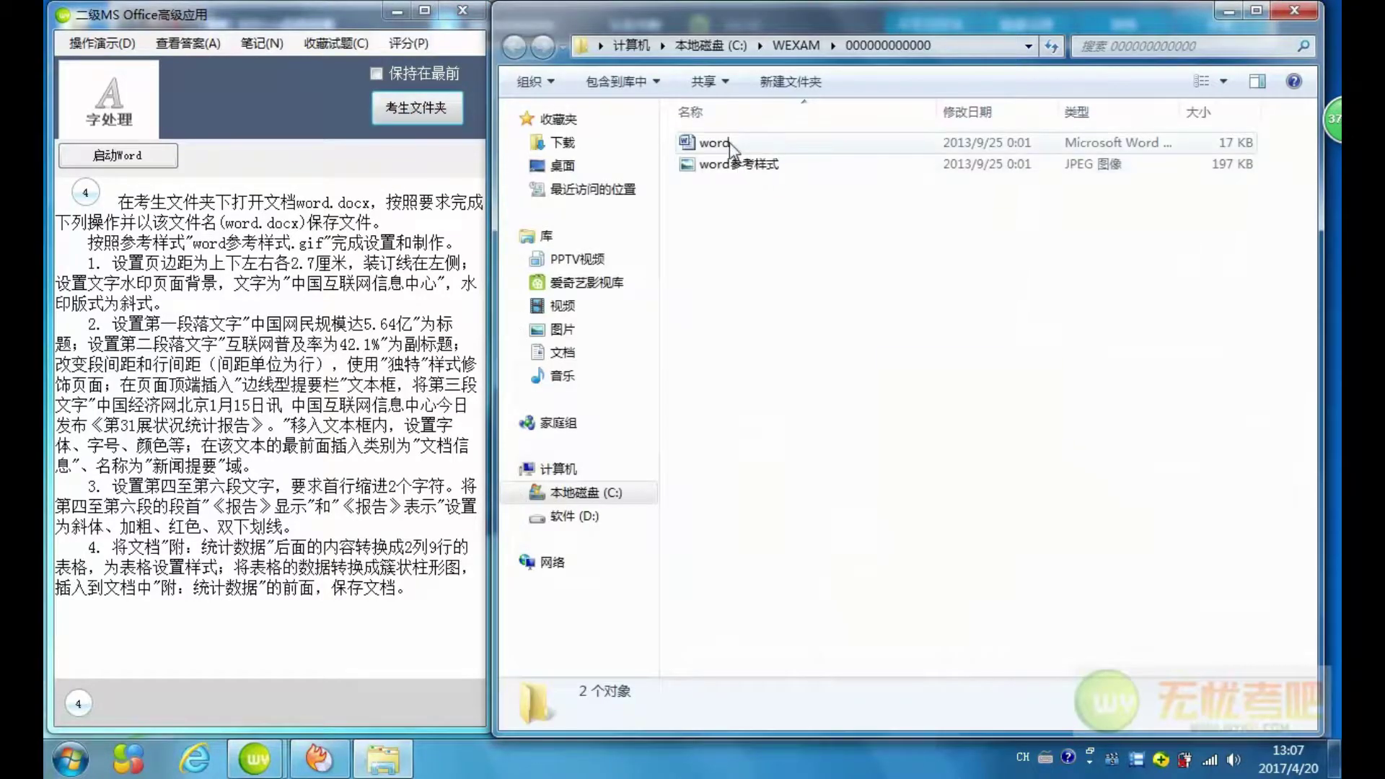
{"action": "left_click", "coordinate": [739, 140]}
{"action": "double_click", "coordinate": [739, 140]}
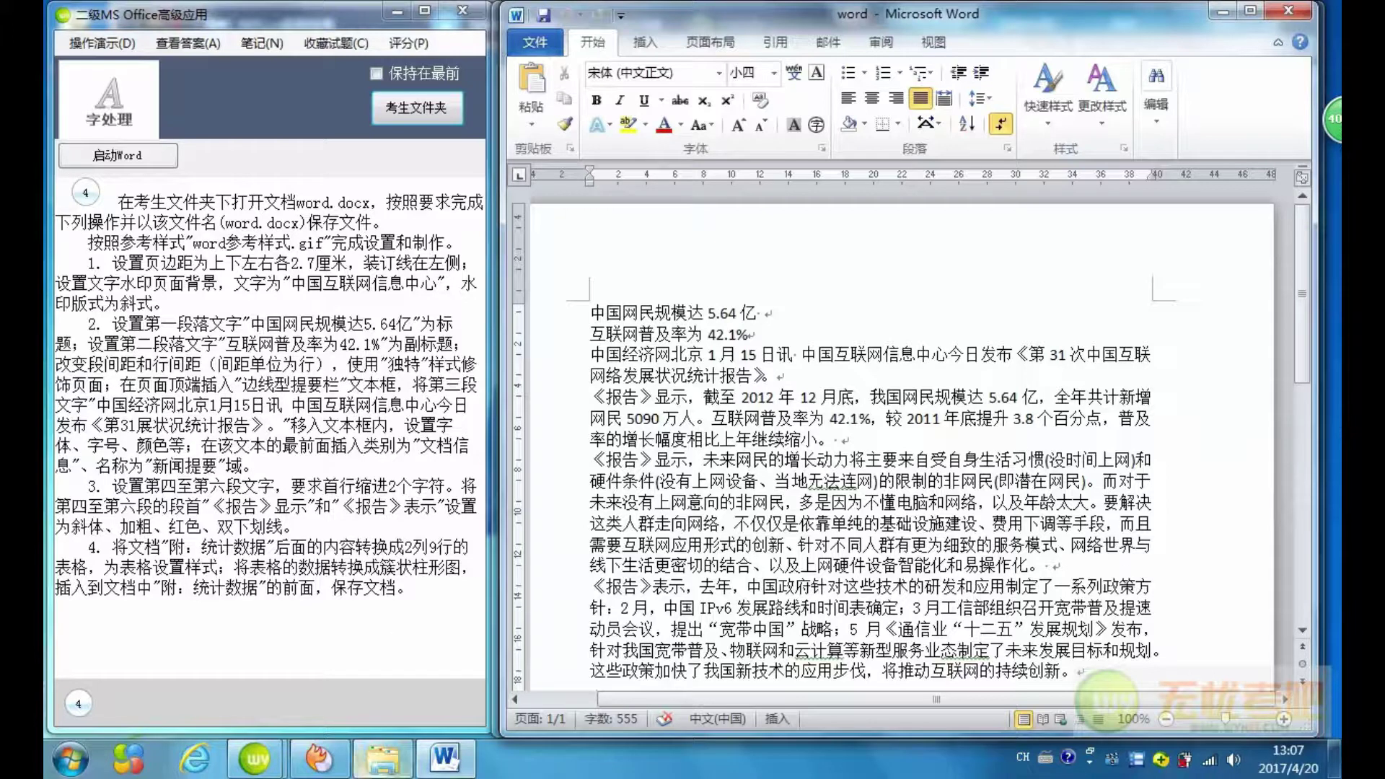
View the word参考样式 reference image, then close it and minimize Explorer to return to Word
{"action": "left_click", "coordinate": [383, 759]}
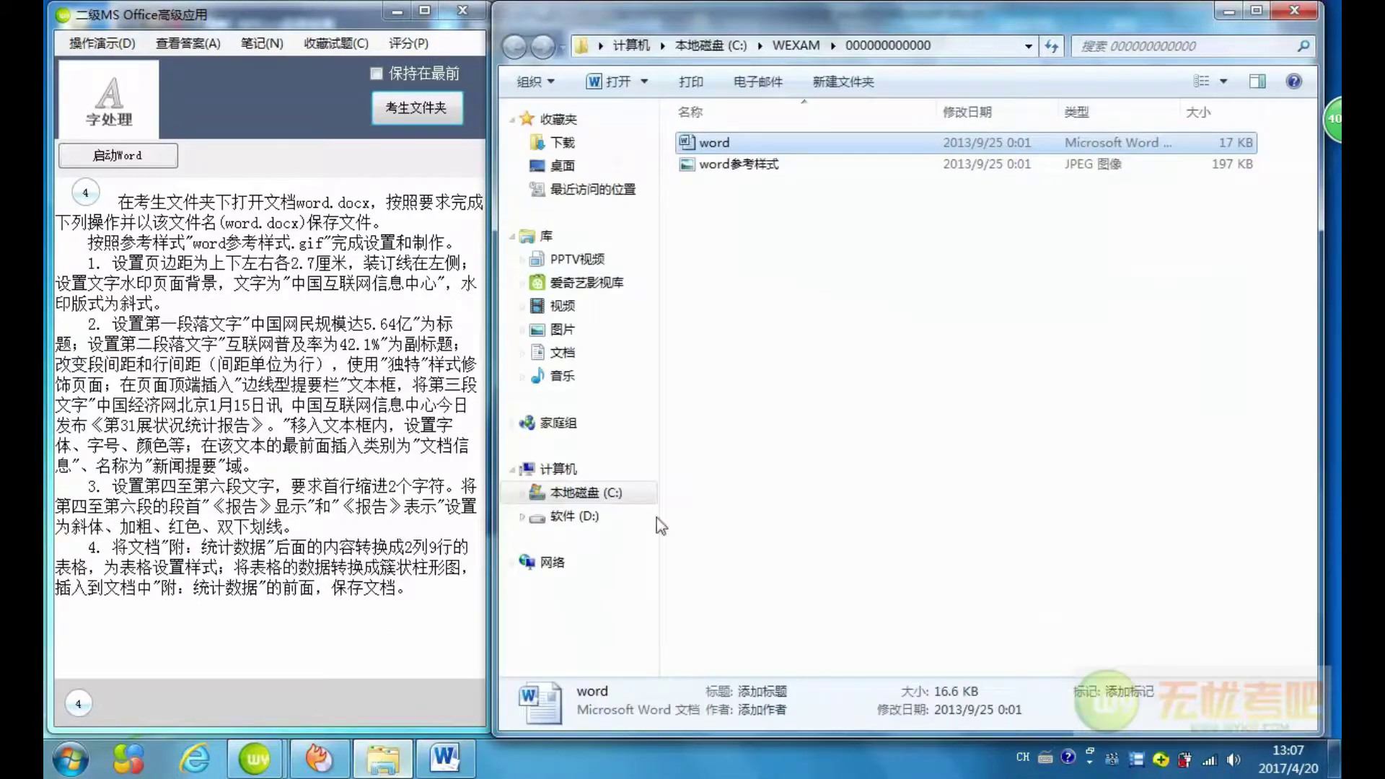
{"action": "double_click", "coordinate": [822, 165]}
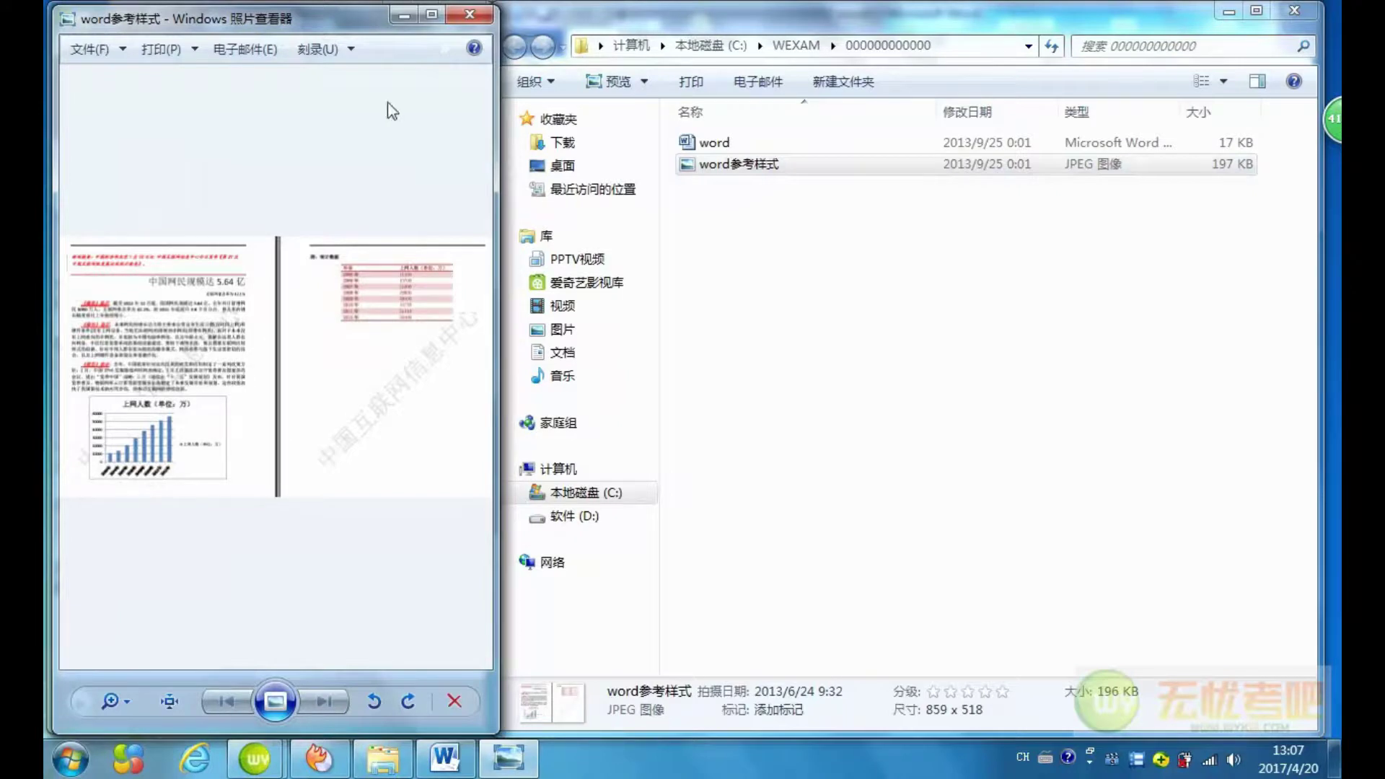
{"action": "left_click", "coordinate": [403, 14]}
{"action": "left_click", "coordinate": [1231, 10]}
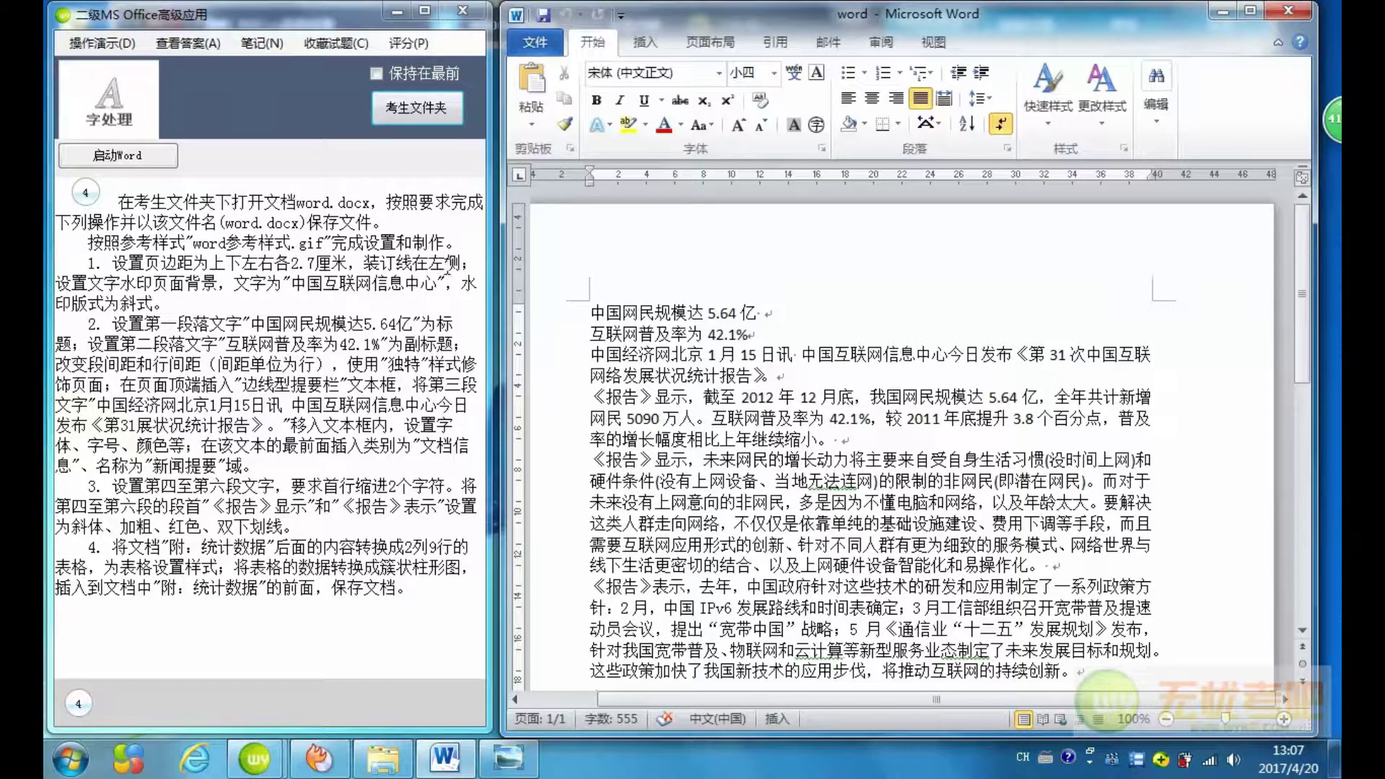
In Page Setup, set top, bottom, left and right margins to 2.7 cm with a left gutter
{"action": "left_click", "coordinate": [717, 45]}
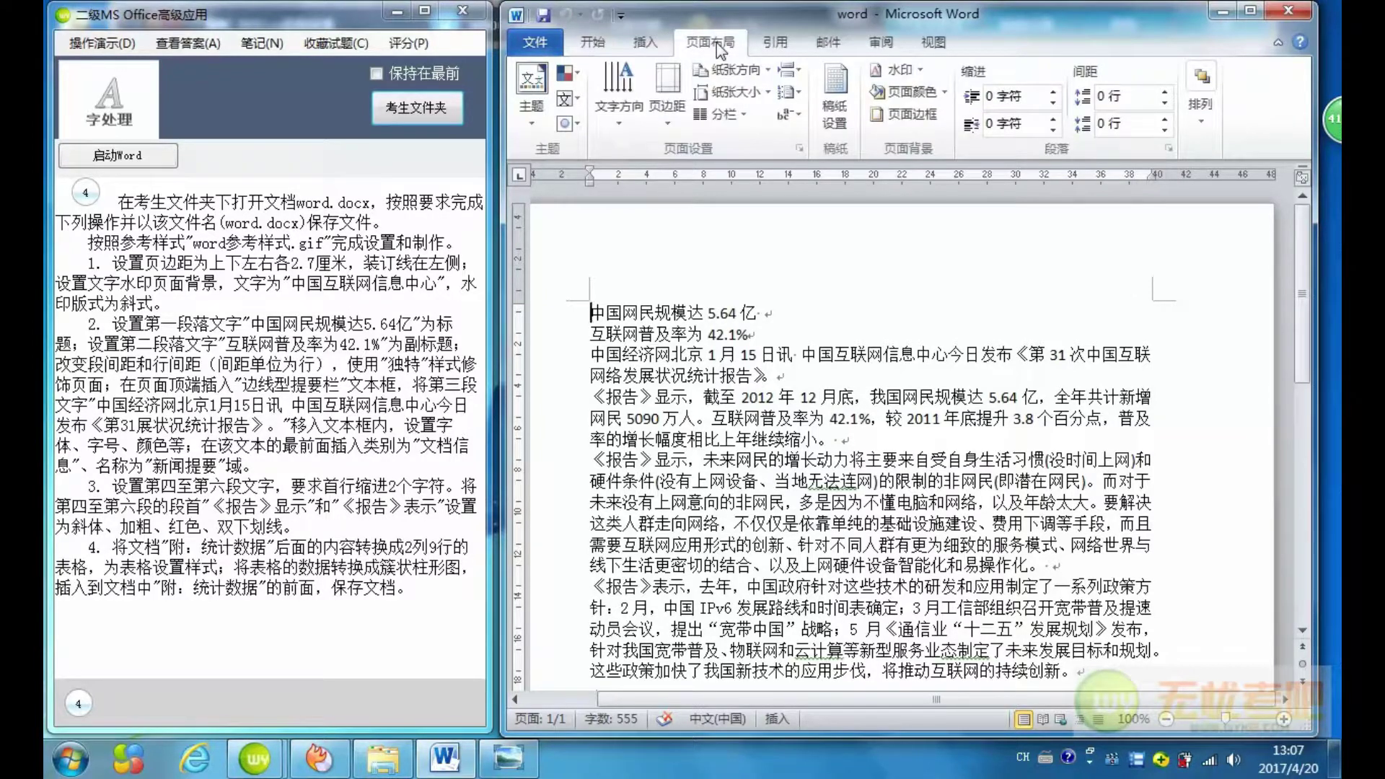
{"action": "left_click", "coordinate": [800, 150]}
{"action": "left_click_drag", "start_coordinate": [817, 200], "coordinate": [828, 190]}
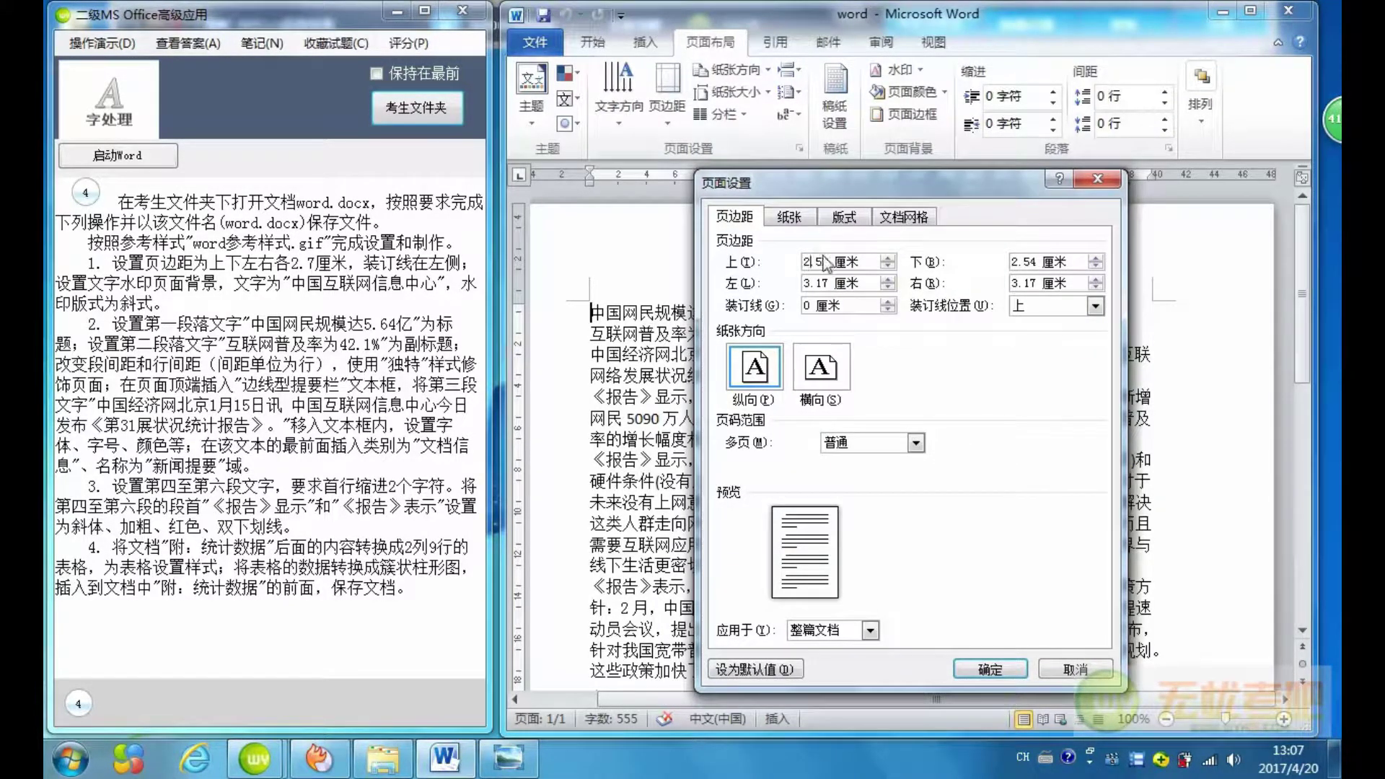
{"action": "left_click_drag", "start_coordinate": [830, 262], "coordinate": [792, 264]}
{"action": "type", "text": "2.7"}
{"action": "left_click_drag", "start_coordinate": [825, 262], "coordinate": [772, 270]}
{"action": "left_click_drag", "start_coordinate": [1042, 267], "coordinate": [1011, 262]}
{"action": "type", "text": "2.7"}
{"action": "left_click_drag", "start_coordinate": [837, 283], "coordinate": [785, 285]}
{"action": "type", "text": "2.7"}
{"action": "left_click_drag", "start_coordinate": [1041, 284], "coordinate": [1013, 284]}
{"action": "type", "text": "2.7"}
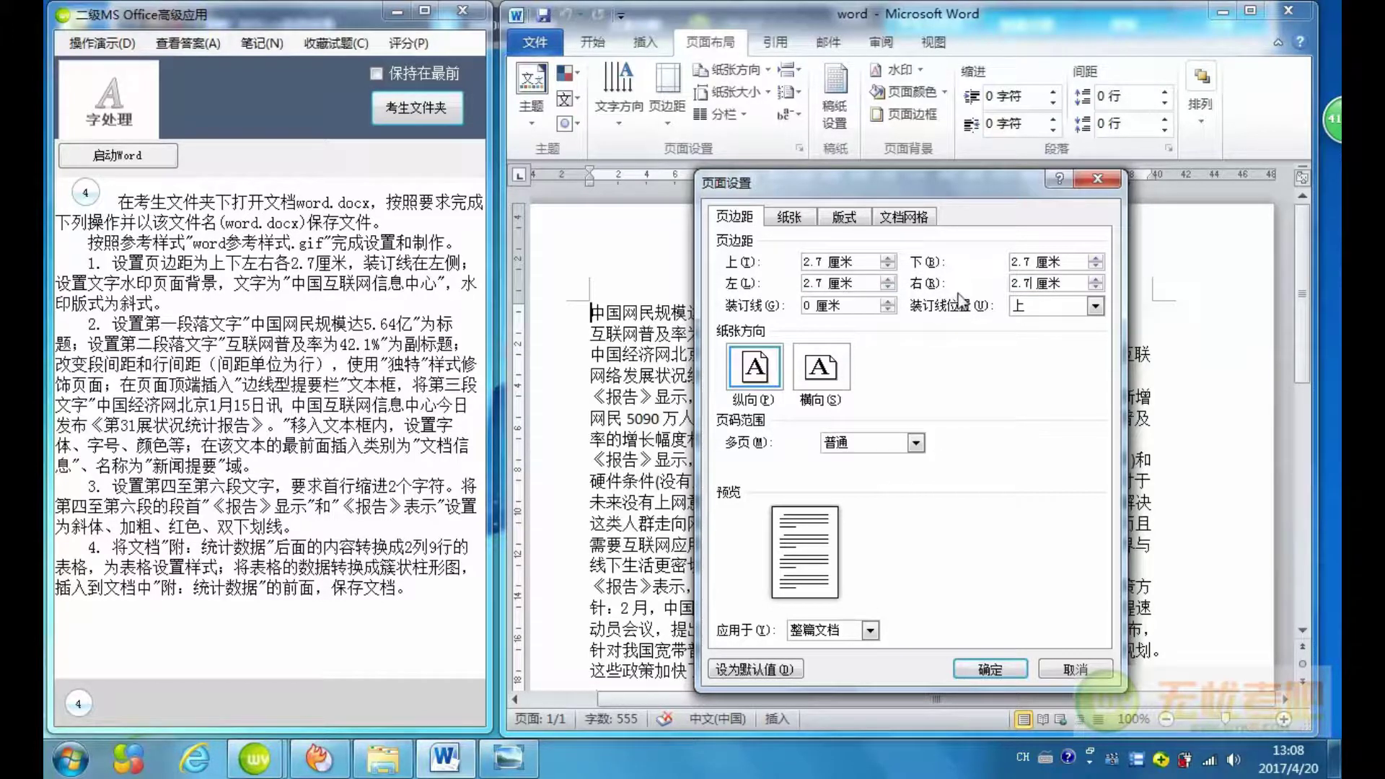
{"action": "left_click", "coordinate": [1096, 306]}
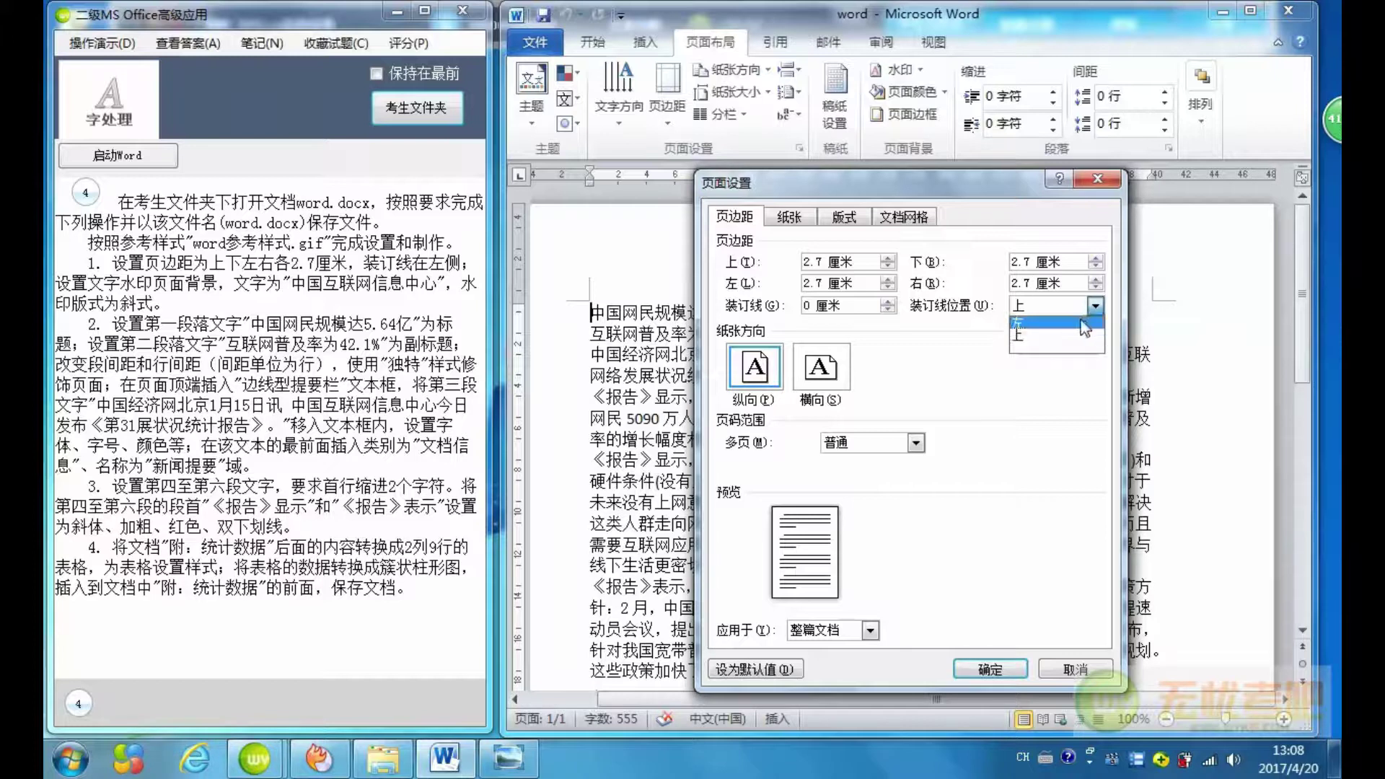
{"action": "left_click", "coordinate": [1086, 325]}
{"action": "left_click", "coordinate": [985, 670]}
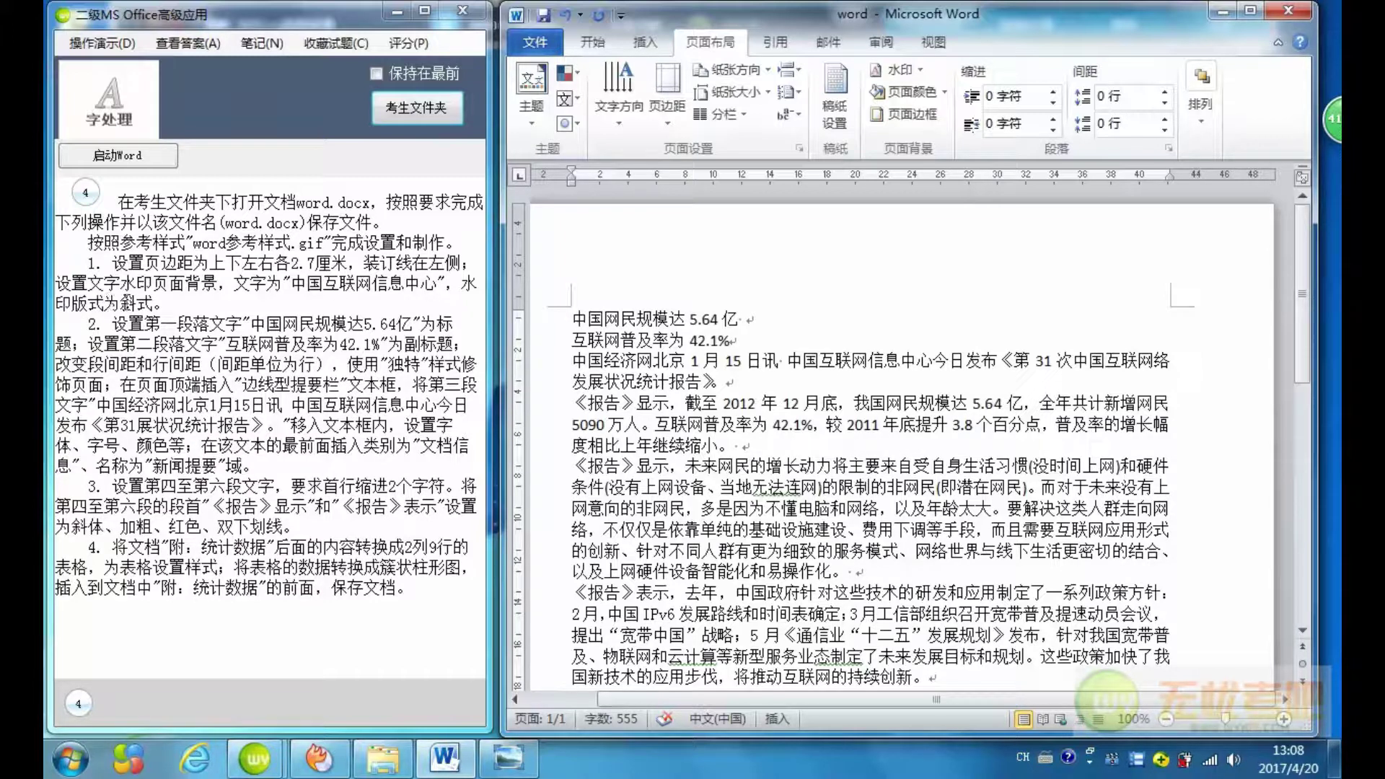
Add a diagonal custom text watermark reading 中国互联网信息中心, replacing the default 保密
{"action": "left_click_drag", "start_coordinate": [789, 357], "coordinate": [935, 364]}
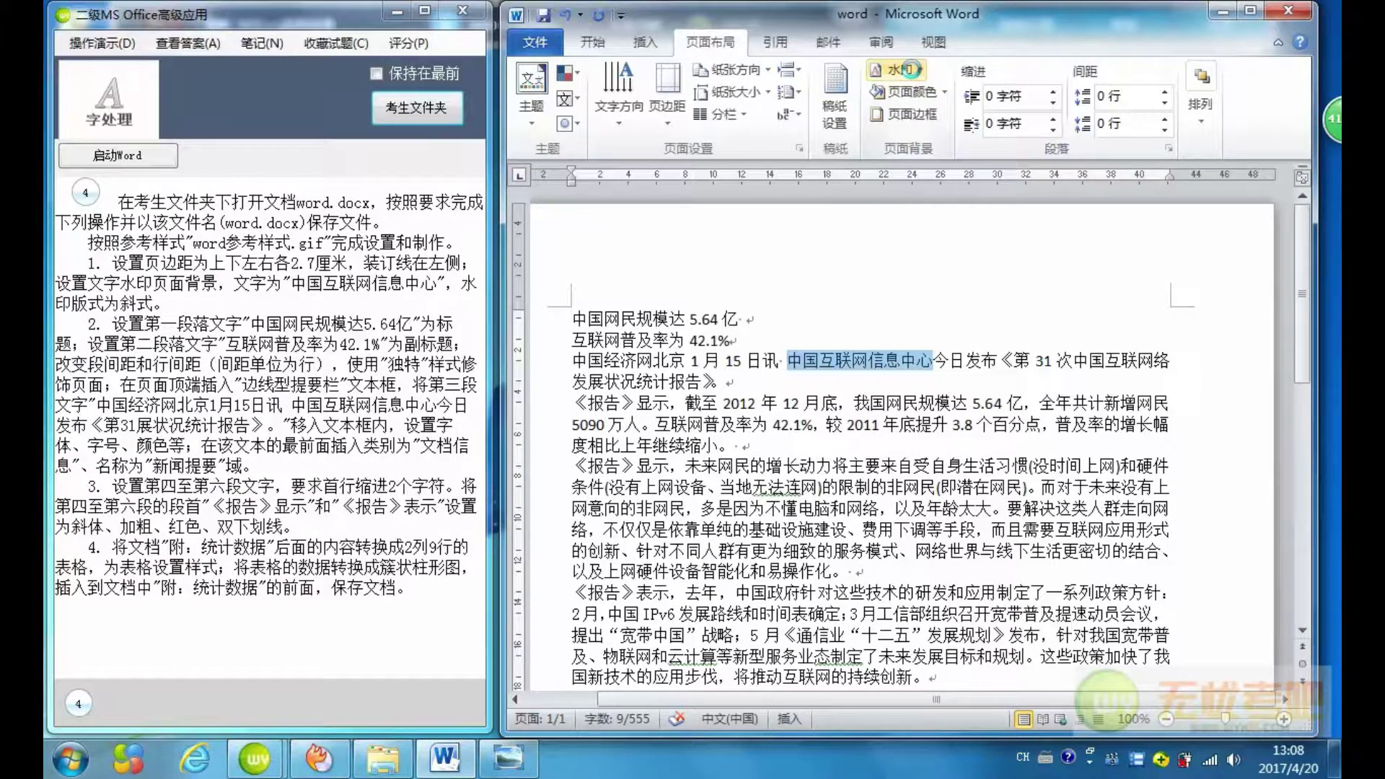
{"action": "left_click", "coordinate": [911, 69]}
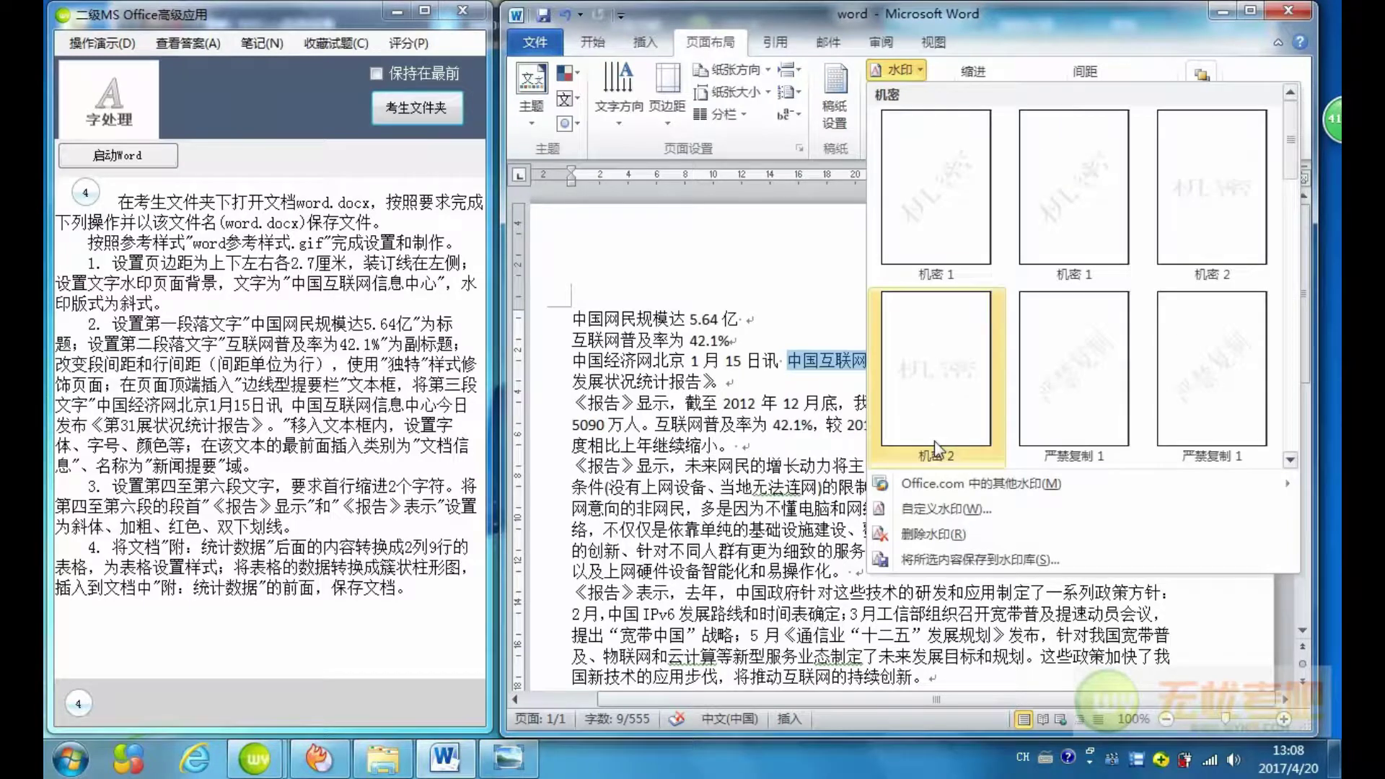
{"action": "left_click", "coordinate": [938, 509]}
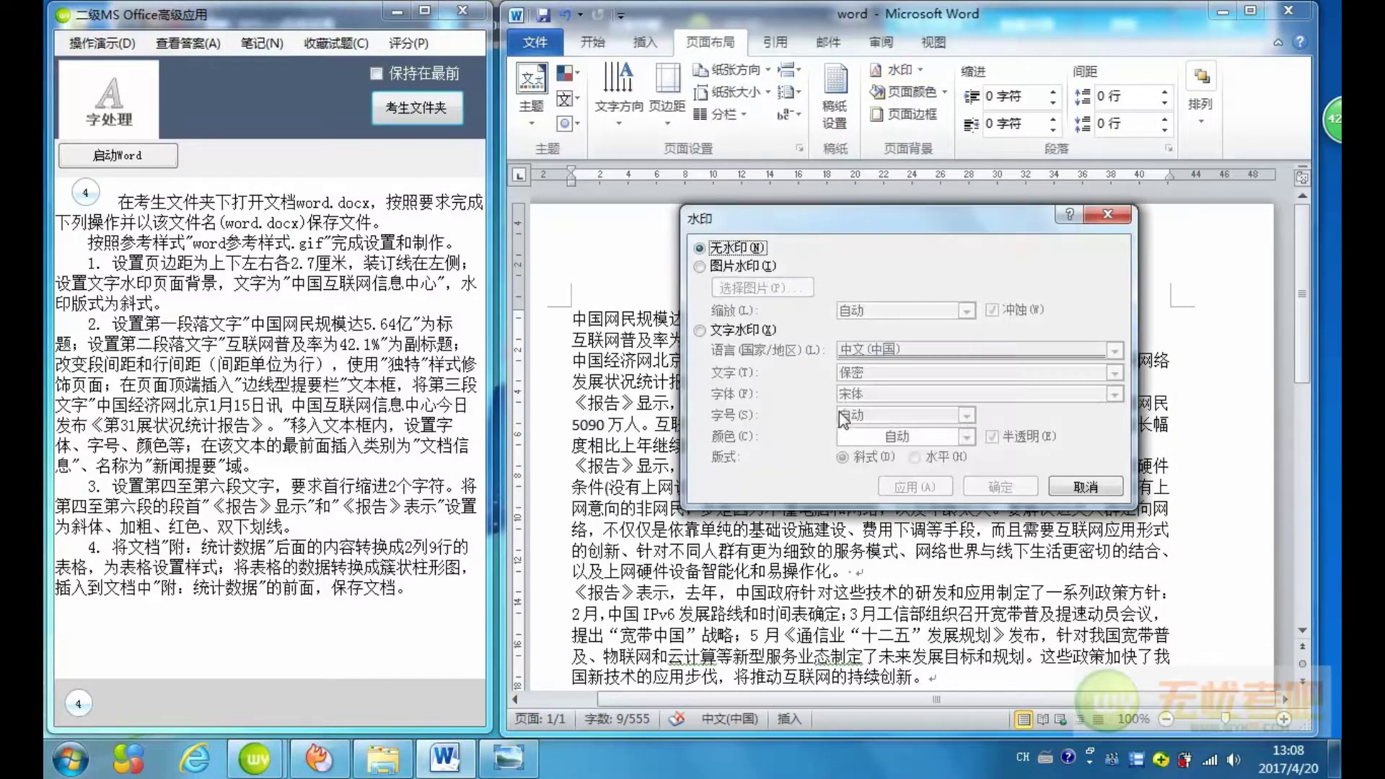
{"action": "left_click", "coordinate": [704, 331]}
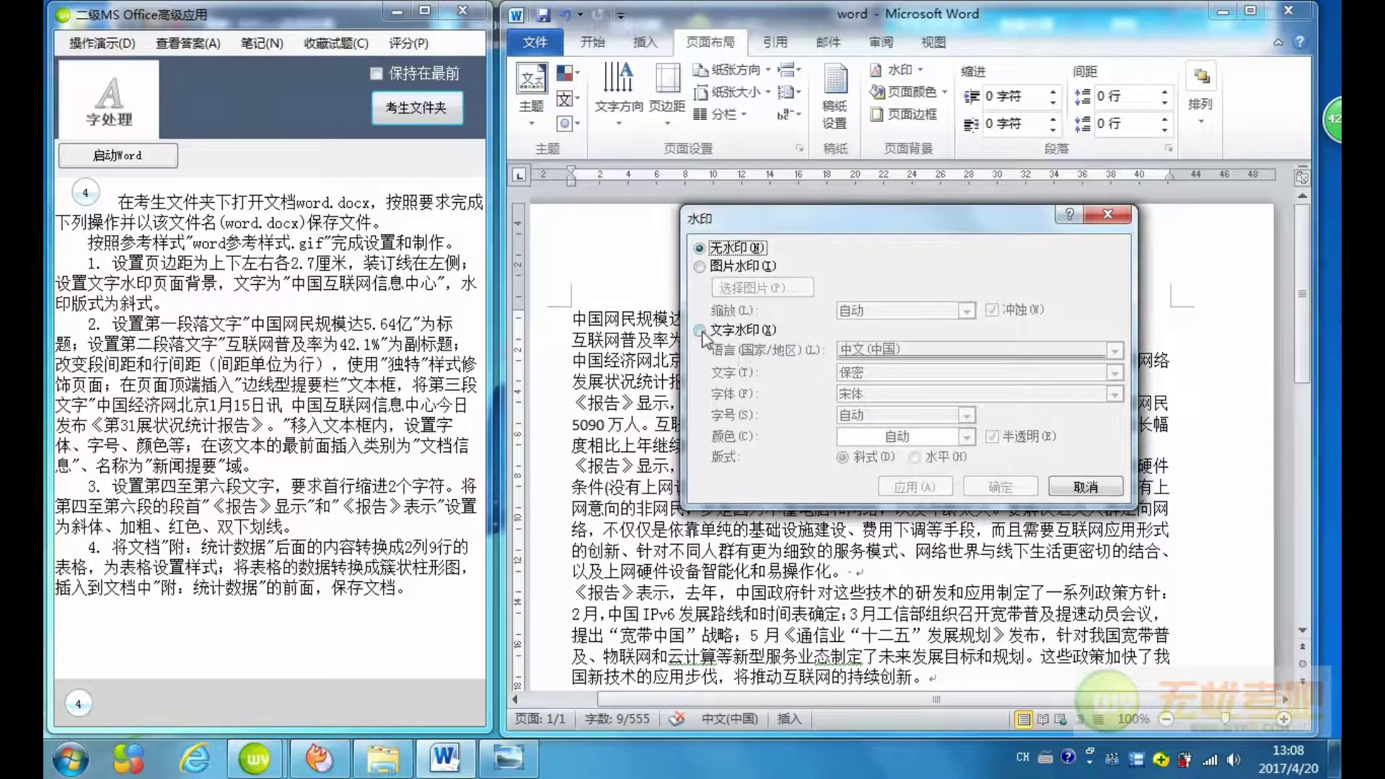
{"action": "double_click", "coordinate": [882, 372]}
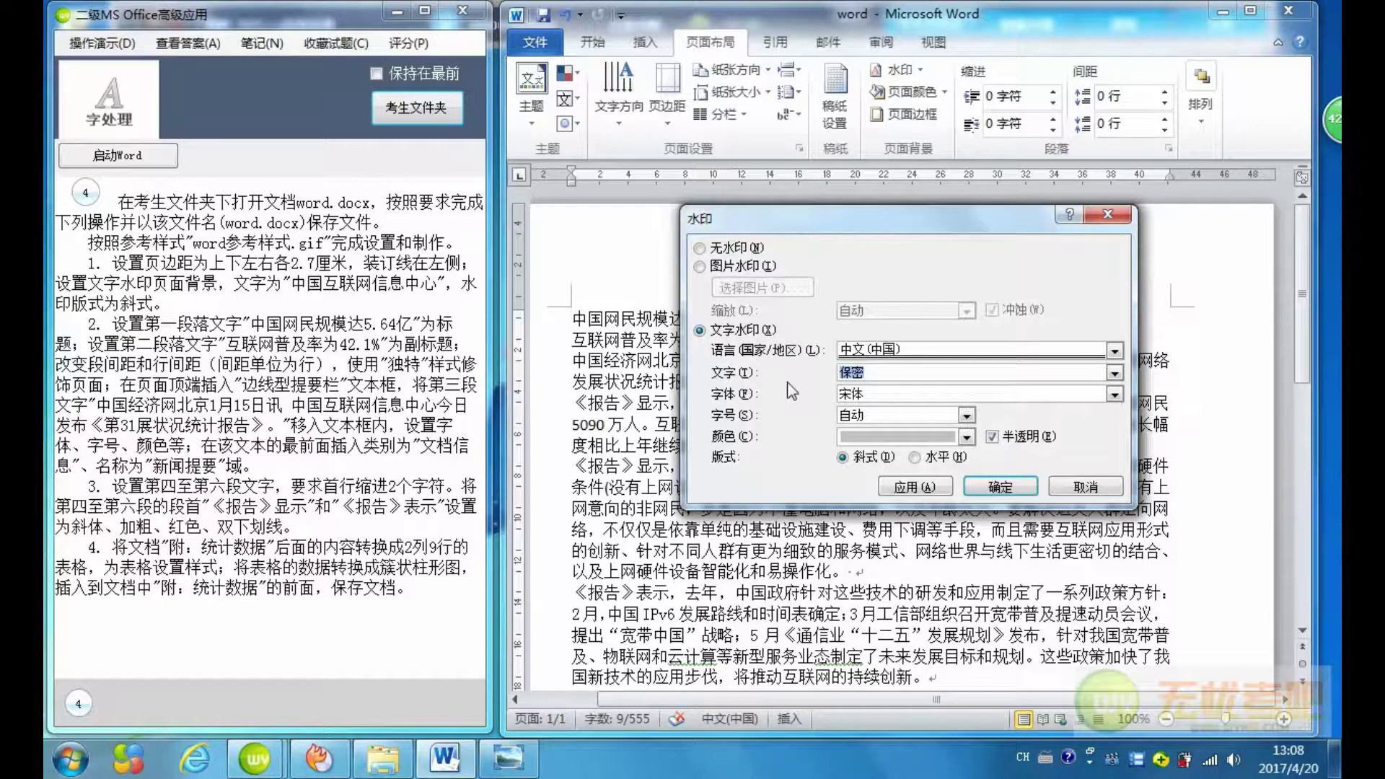
{"action": "key", "text": "BackSpace"}
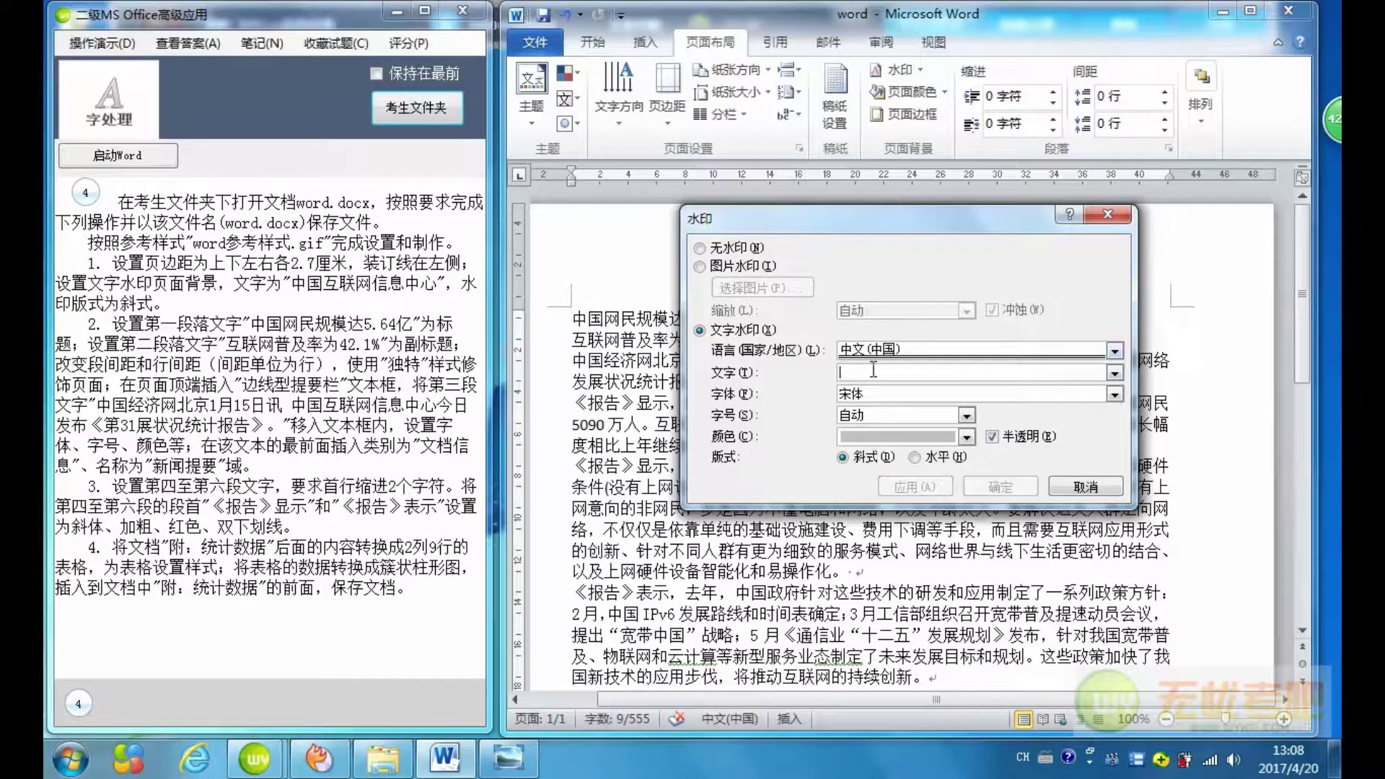
{"action": "type", "text": "中国互联网信息中心"}
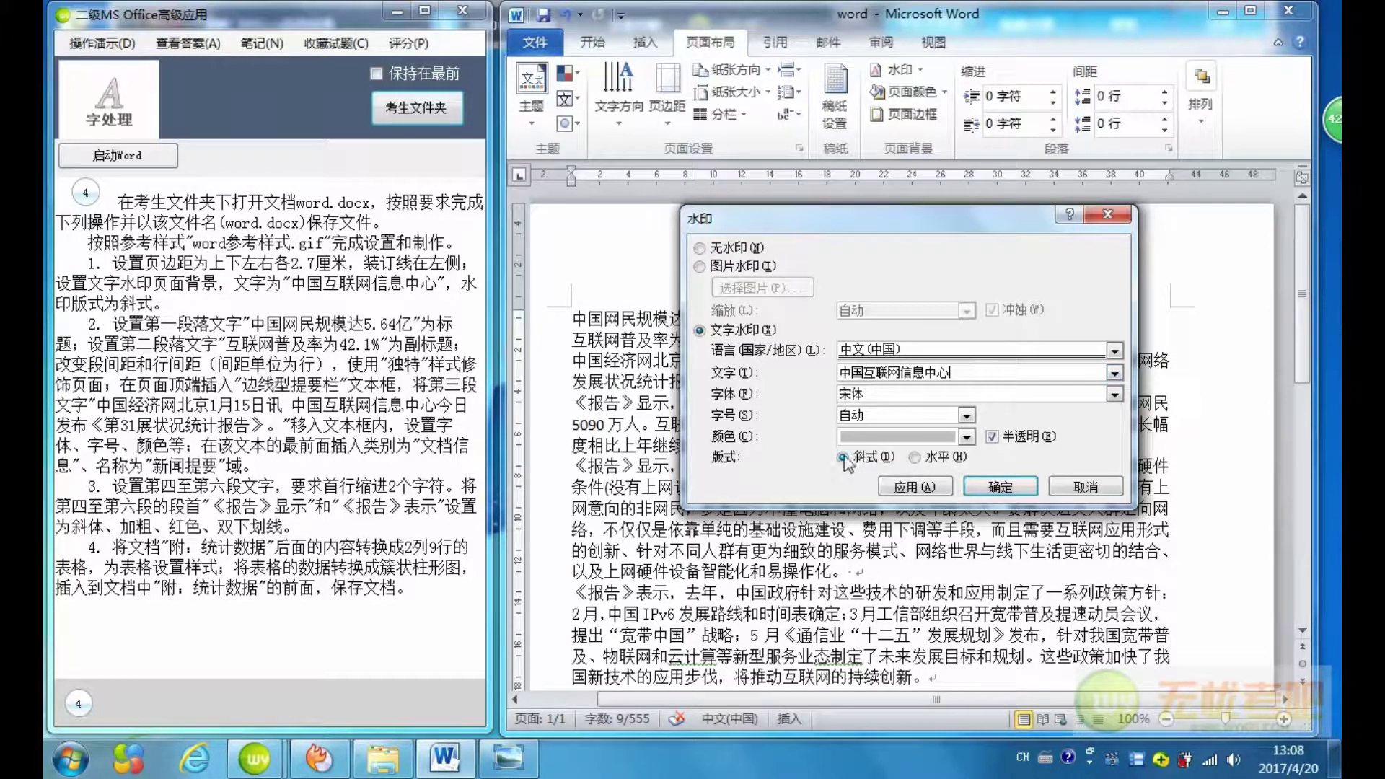
{"action": "left_click", "coordinate": [996, 494]}
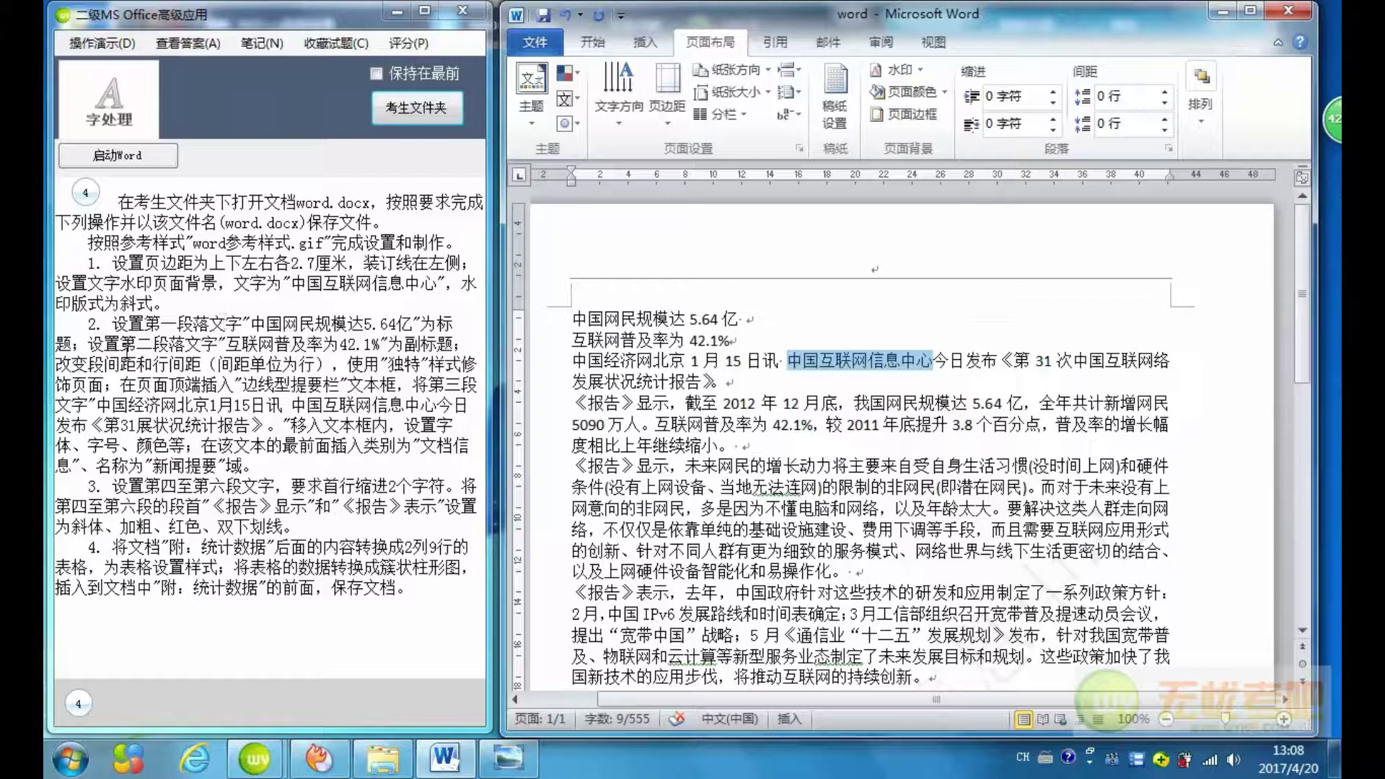
{"action": "left_click", "coordinate": [654, 317]}
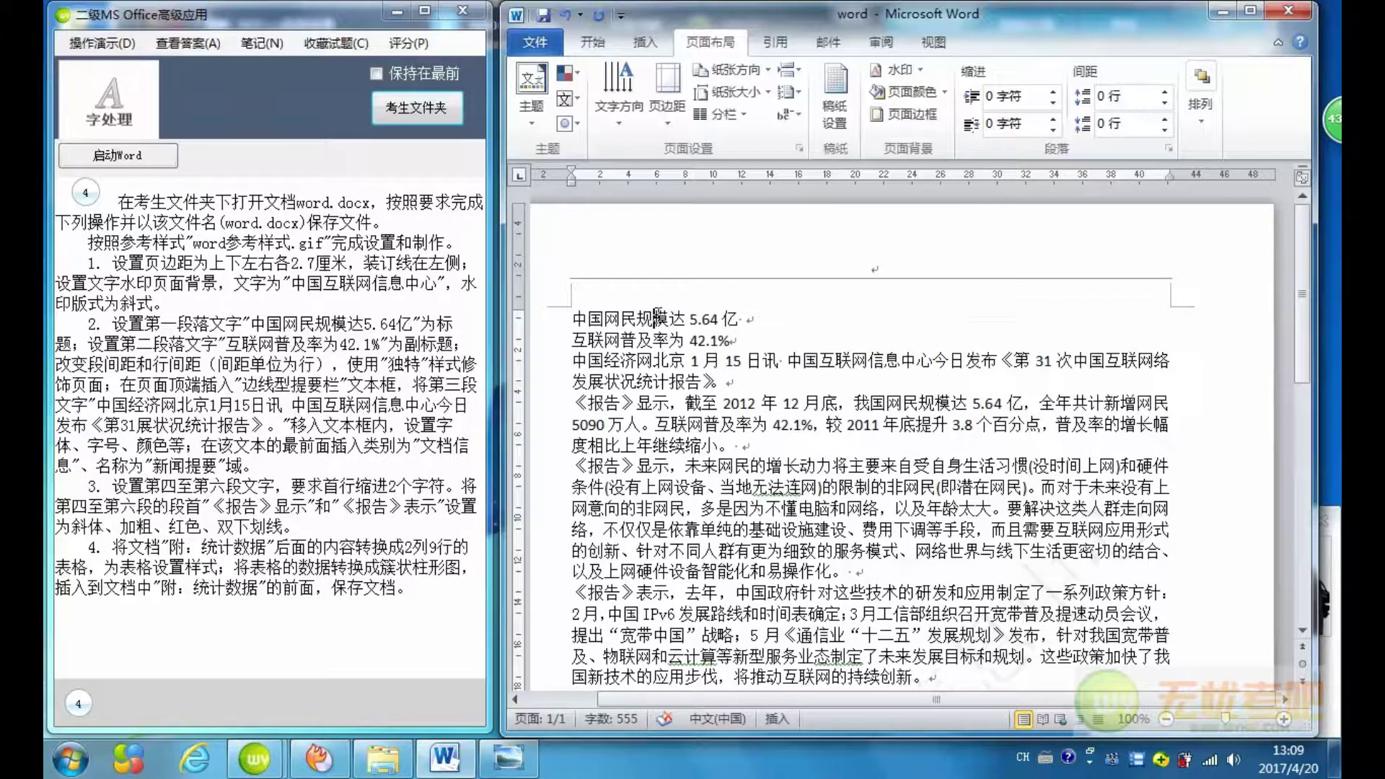
Apply 标题 to 中国网民规模达5.64亿 and 副标题 to 互联网普及率为42.1%, then select both lines
{"action": "left_click", "coordinate": [591, 43]}
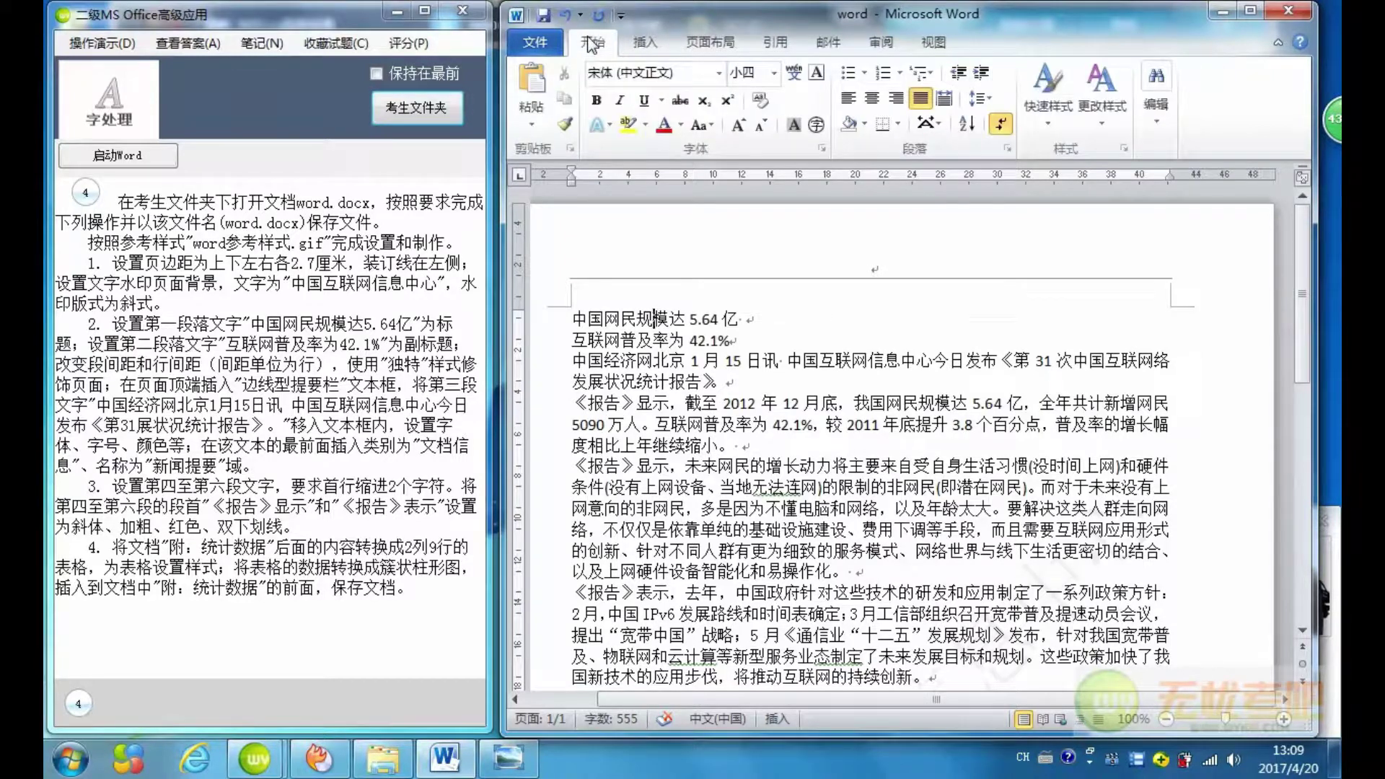
{"action": "left_click", "coordinate": [1047, 130]}
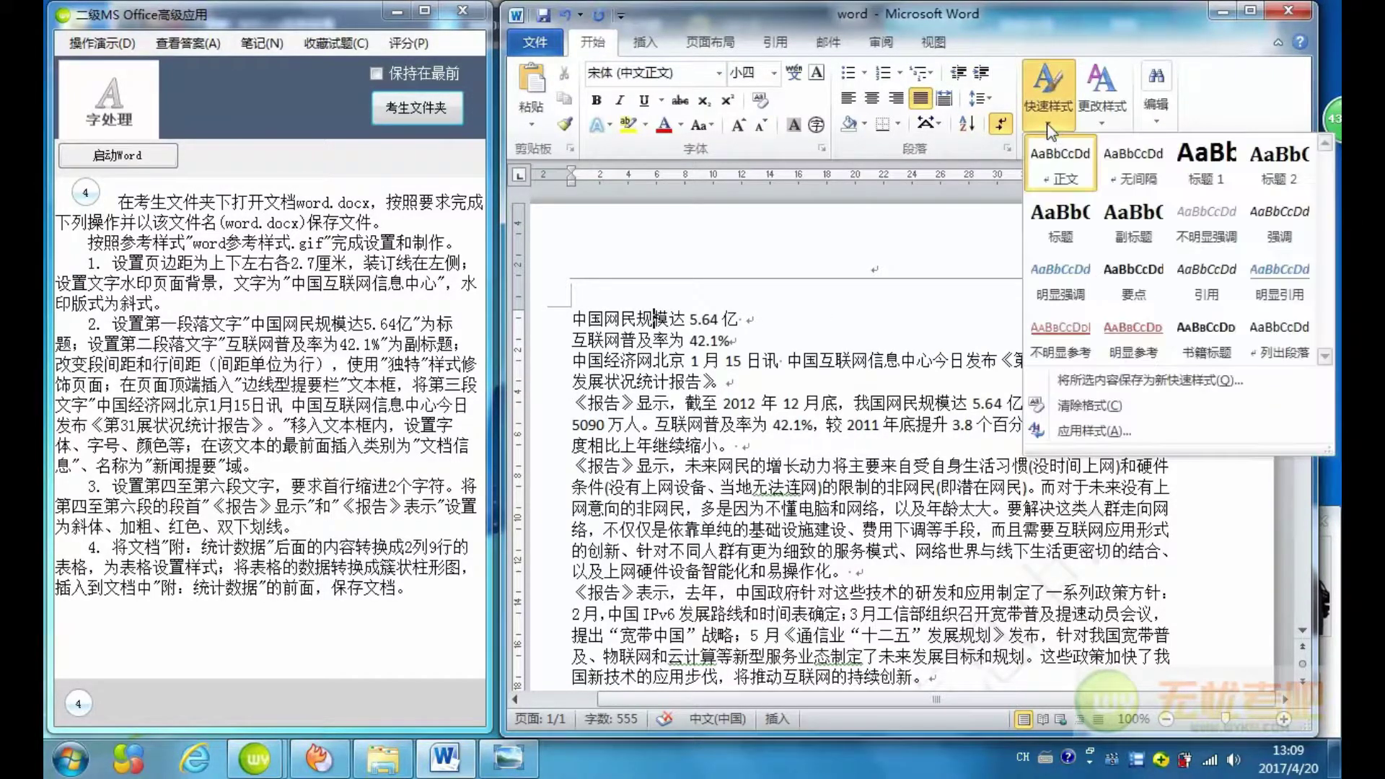
{"action": "left_click", "coordinate": [1060, 224]}
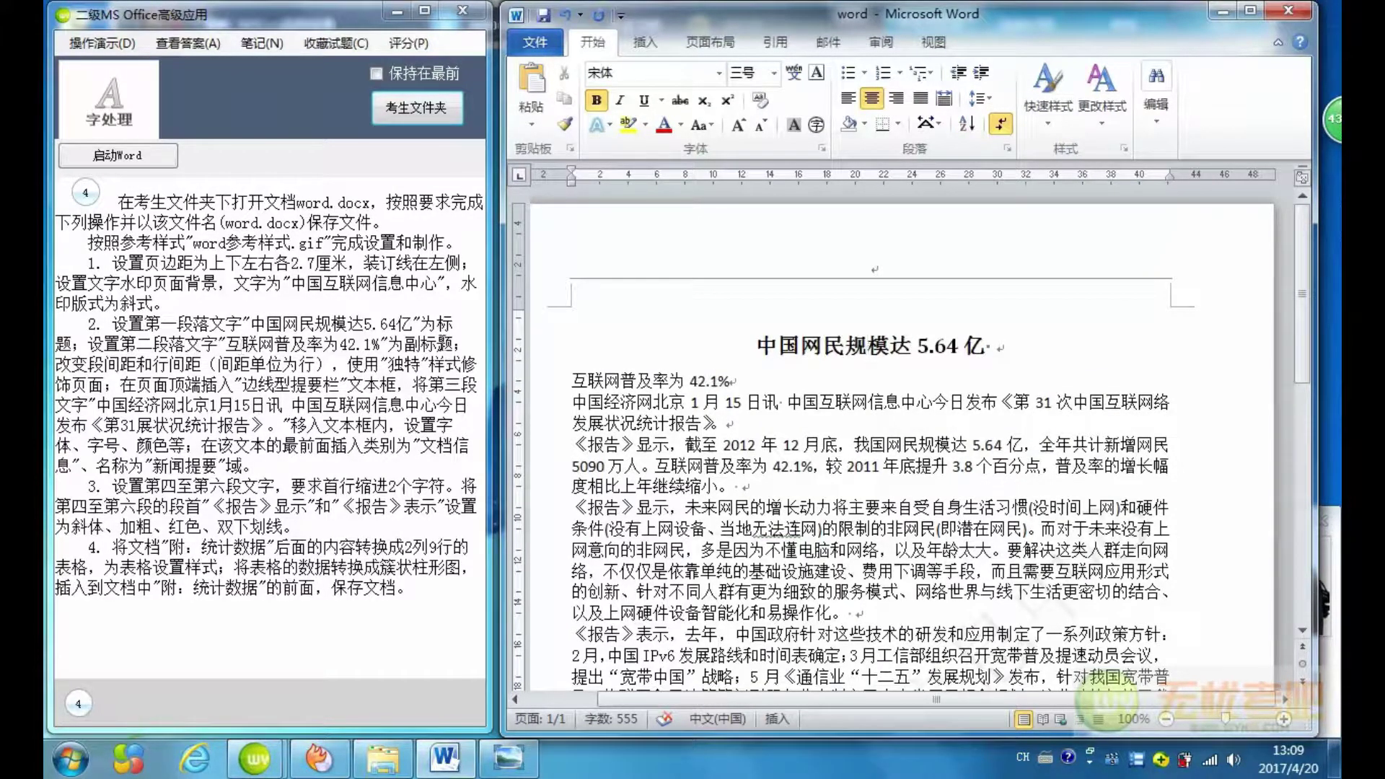
{"action": "left_click", "coordinate": [633, 378]}
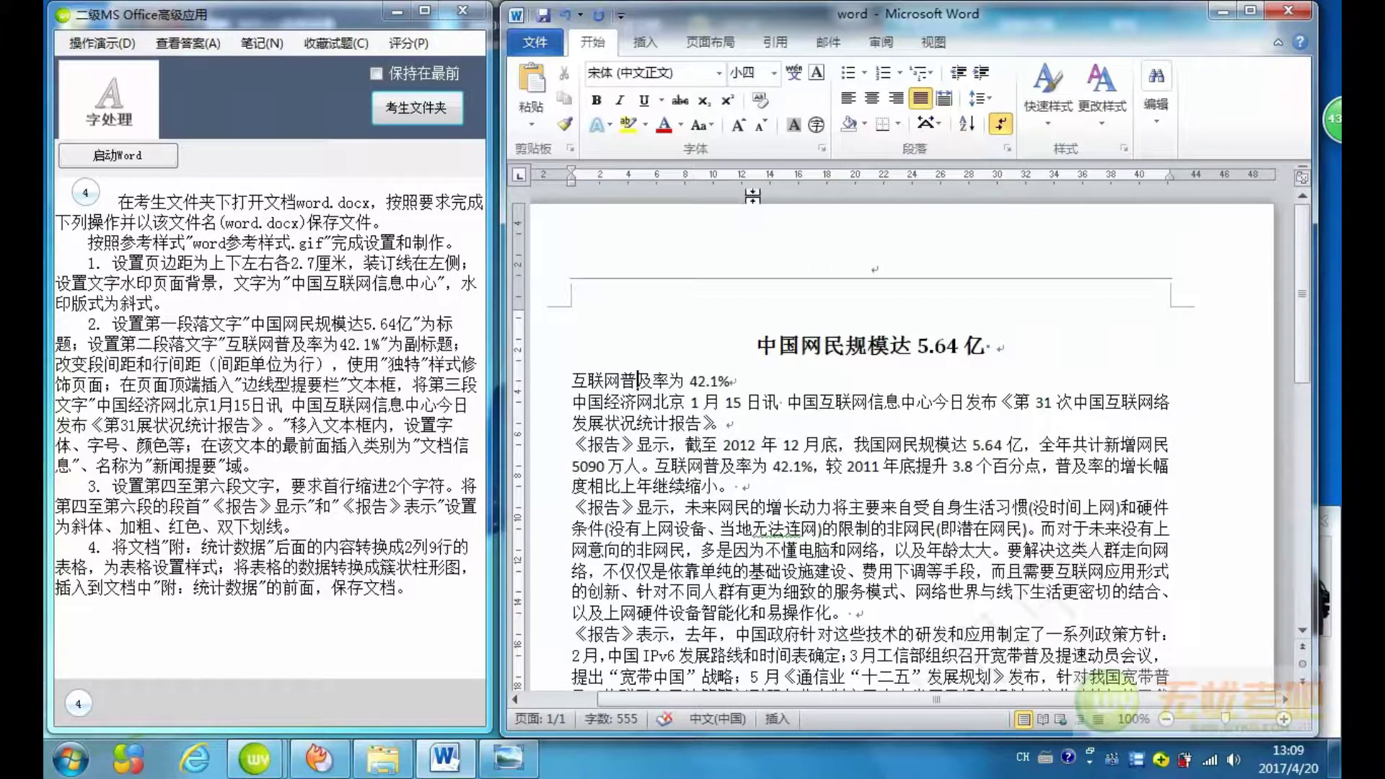
{"action": "left_click", "coordinate": [1042, 119]}
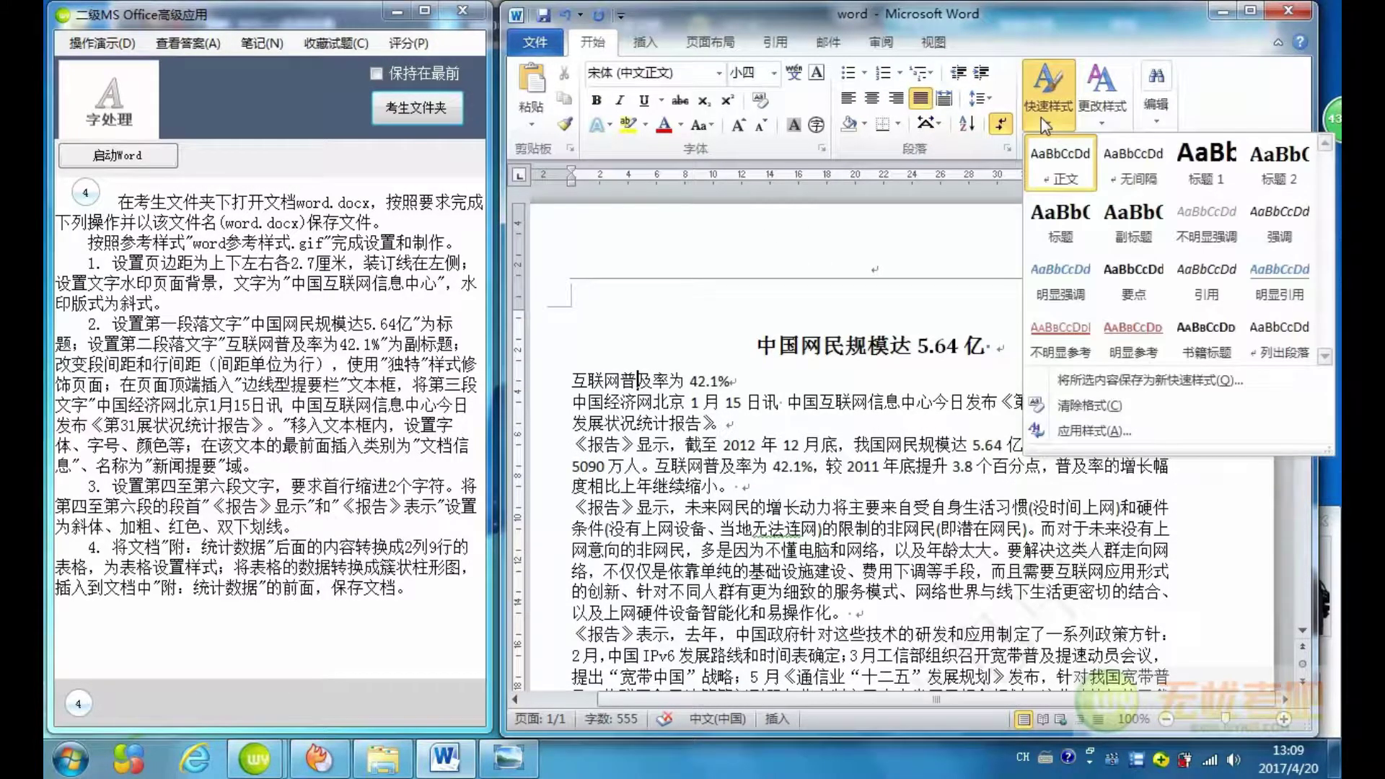
{"action": "left_click", "coordinate": [1132, 238]}
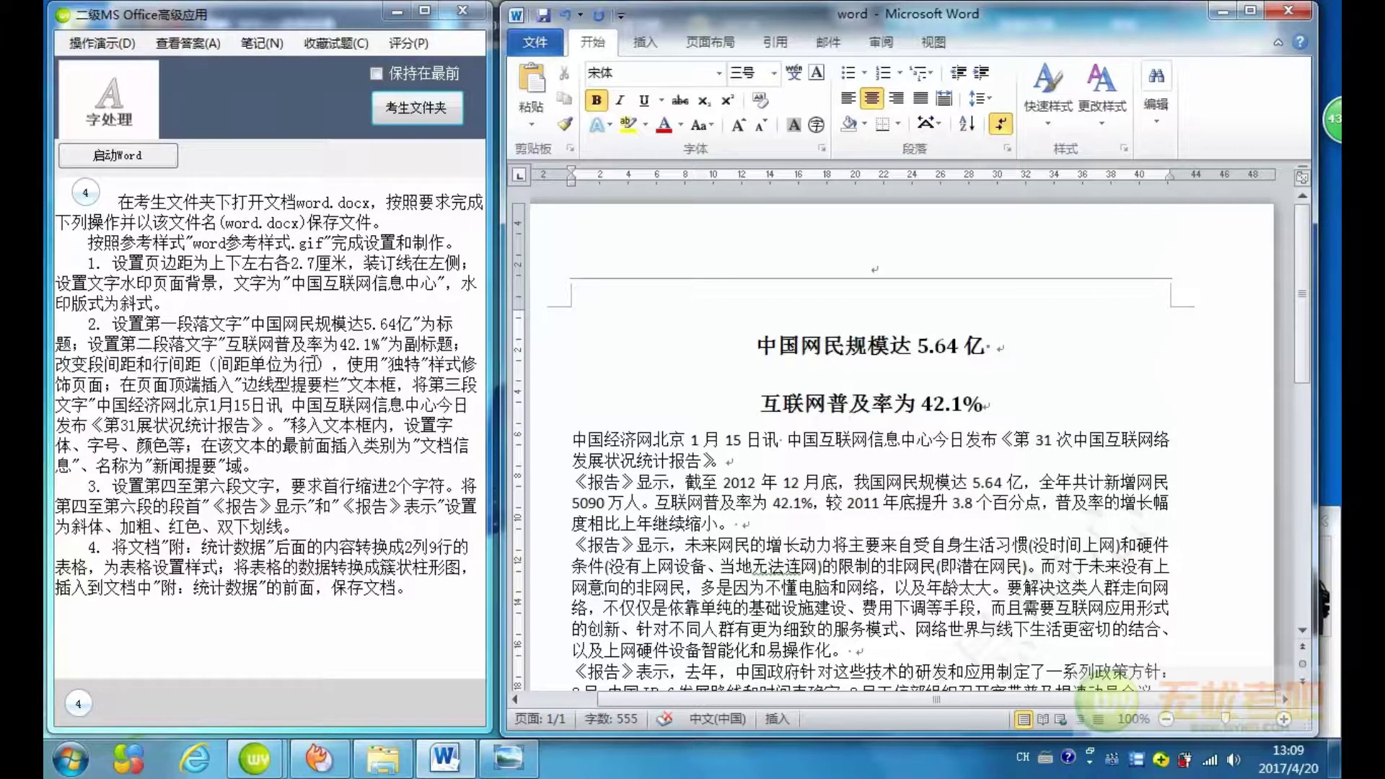
{"action": "left_click_drag", "start_coordinate": [759, 338], "coordinate": [1003, 390]}
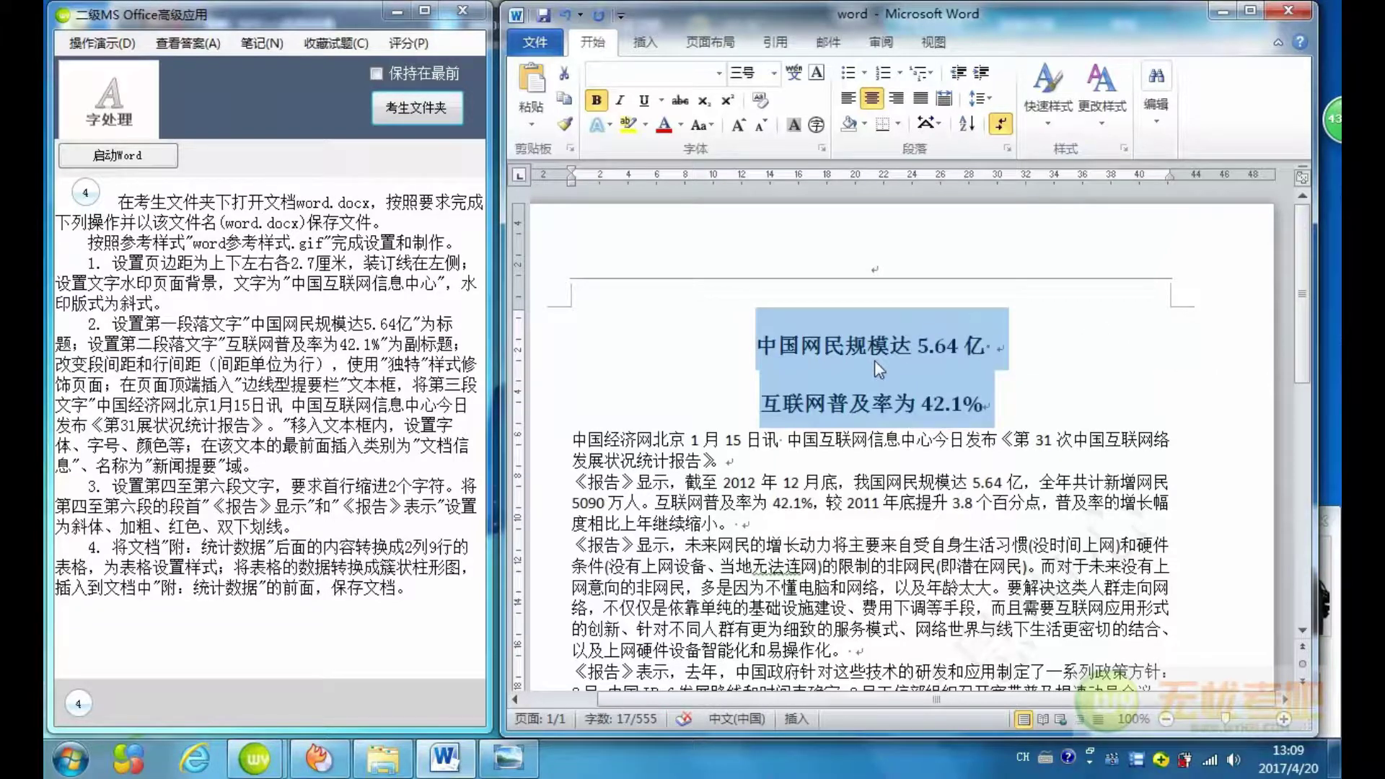
Give both title lines 0.5行 spacing before and after and 1.5倍行距 line spacing
{"action": "left_click", "coordinate": [1006, 149]}
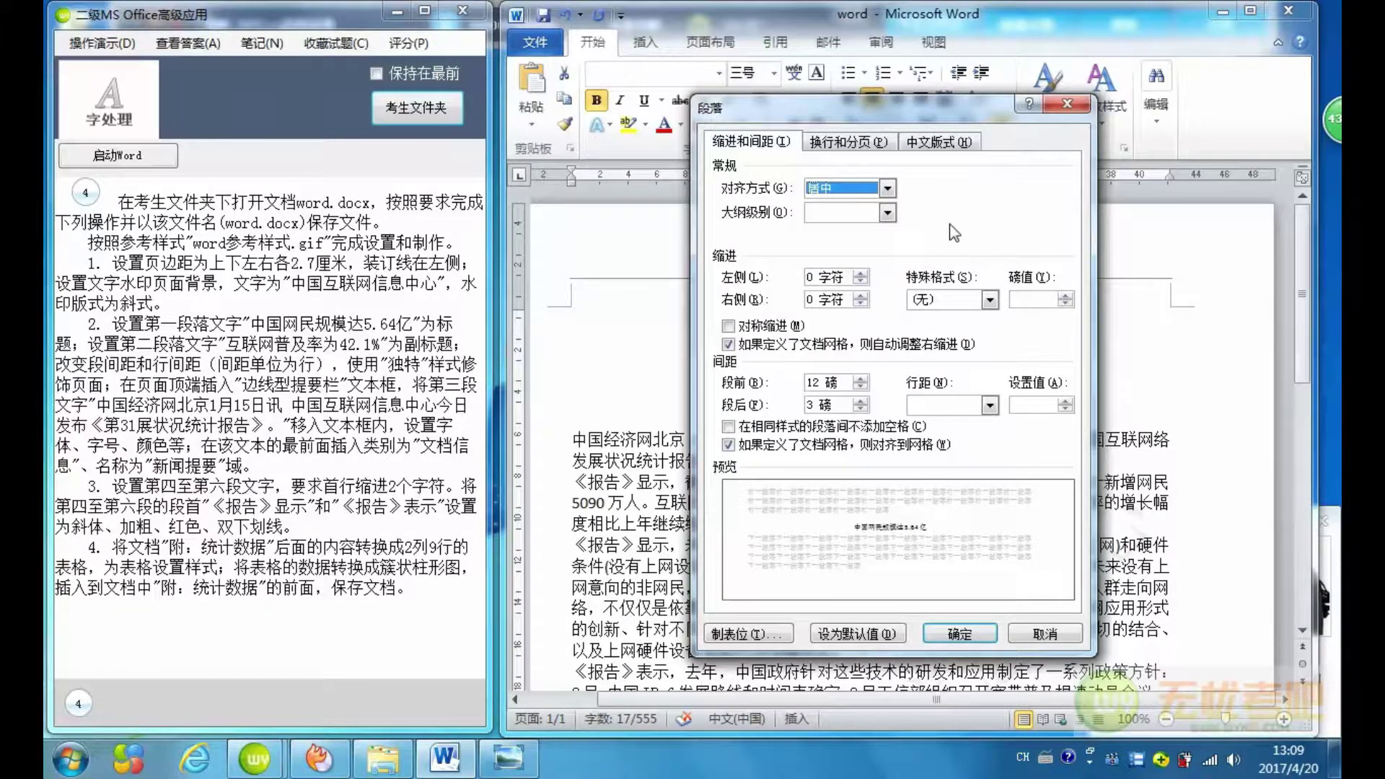
{"action": "left_click", "coordinate": [837, 405]}
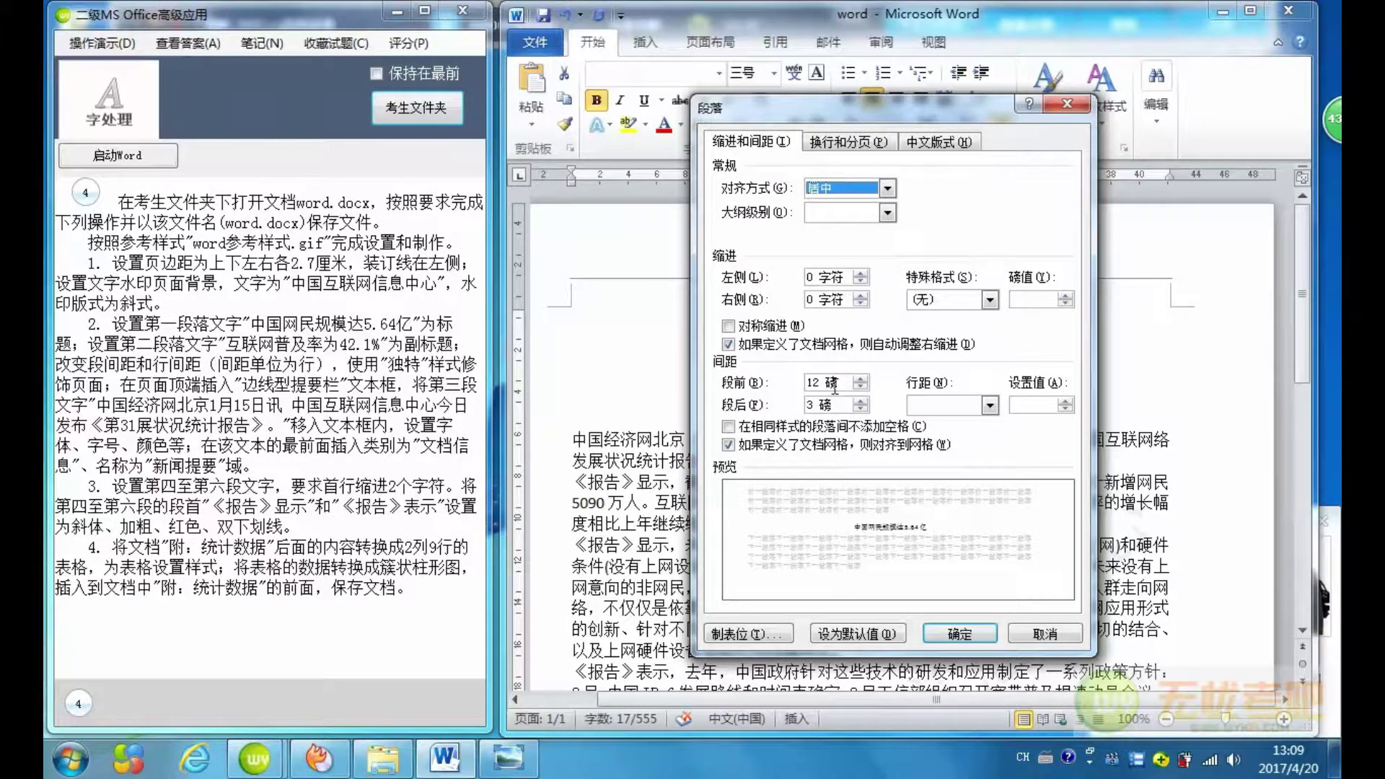
{"action": "left_click", "coordinate": [840, 382]}
{"action": "left_click_drag", "start_coordinate": [840, 381], "coordinate": [792, 383]}
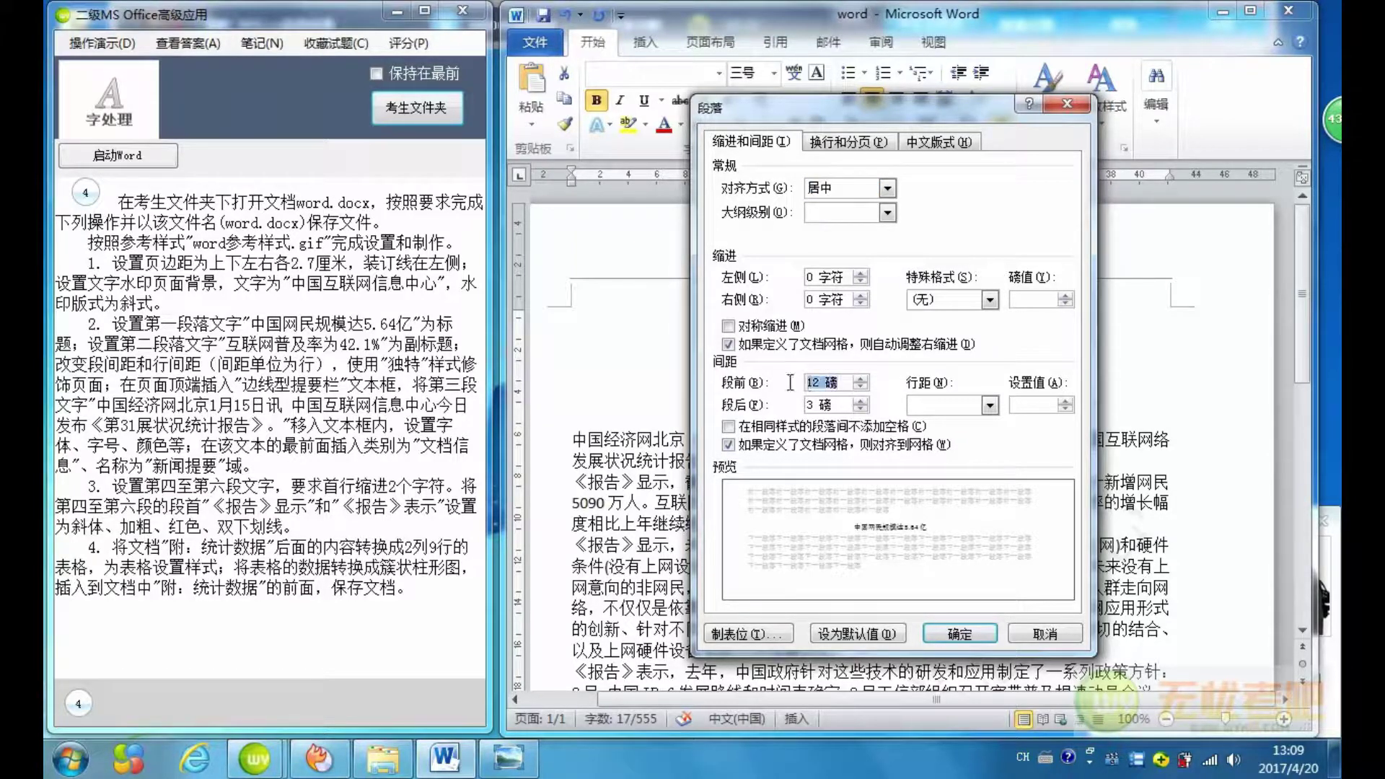
{"action": "type", "text": "0.5"}
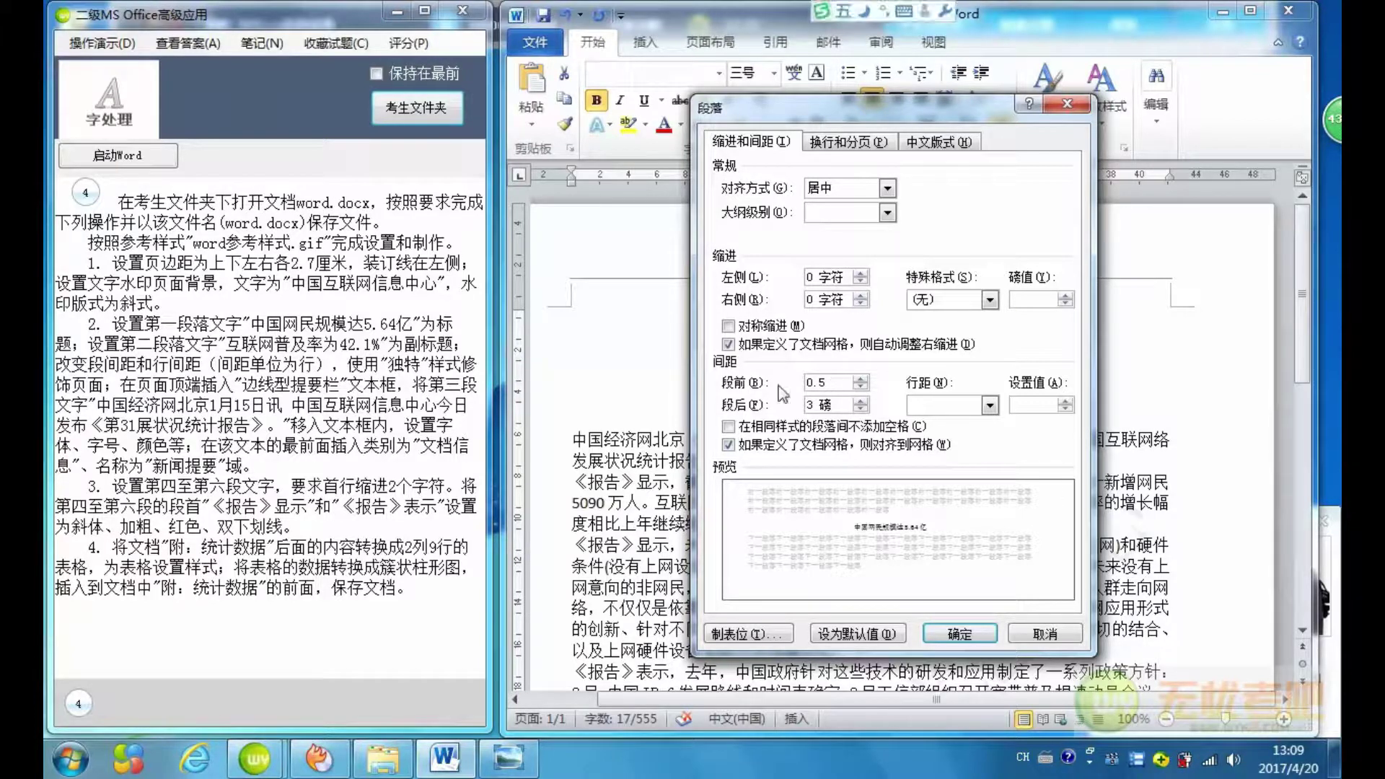
{"action": "type", "text": "行"}
{"action": "left_click_drag", "start_coordinate": [852, 405], "coordinate": [743, 417]}
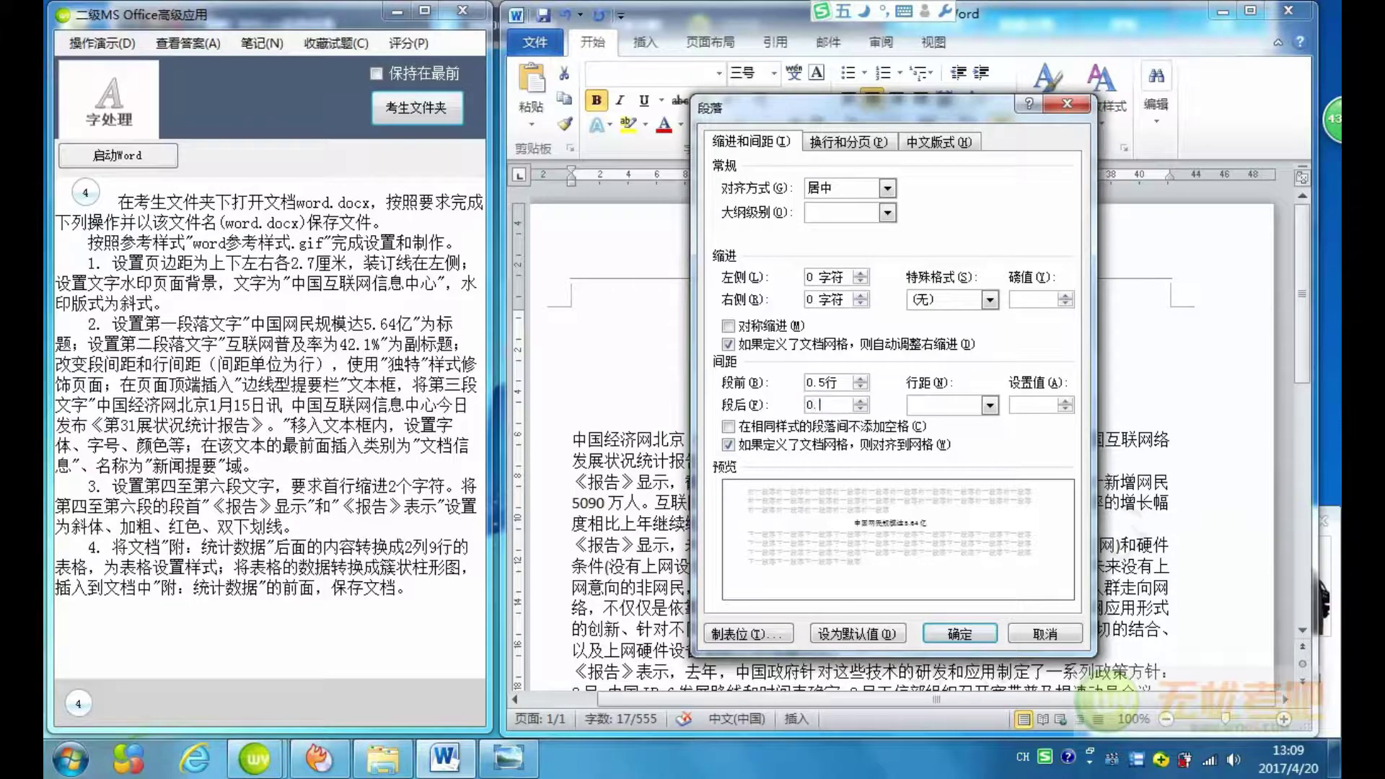
{"action": "type", "text": "行"}
{"action": "left_click", "coordinate": [990, 405]}
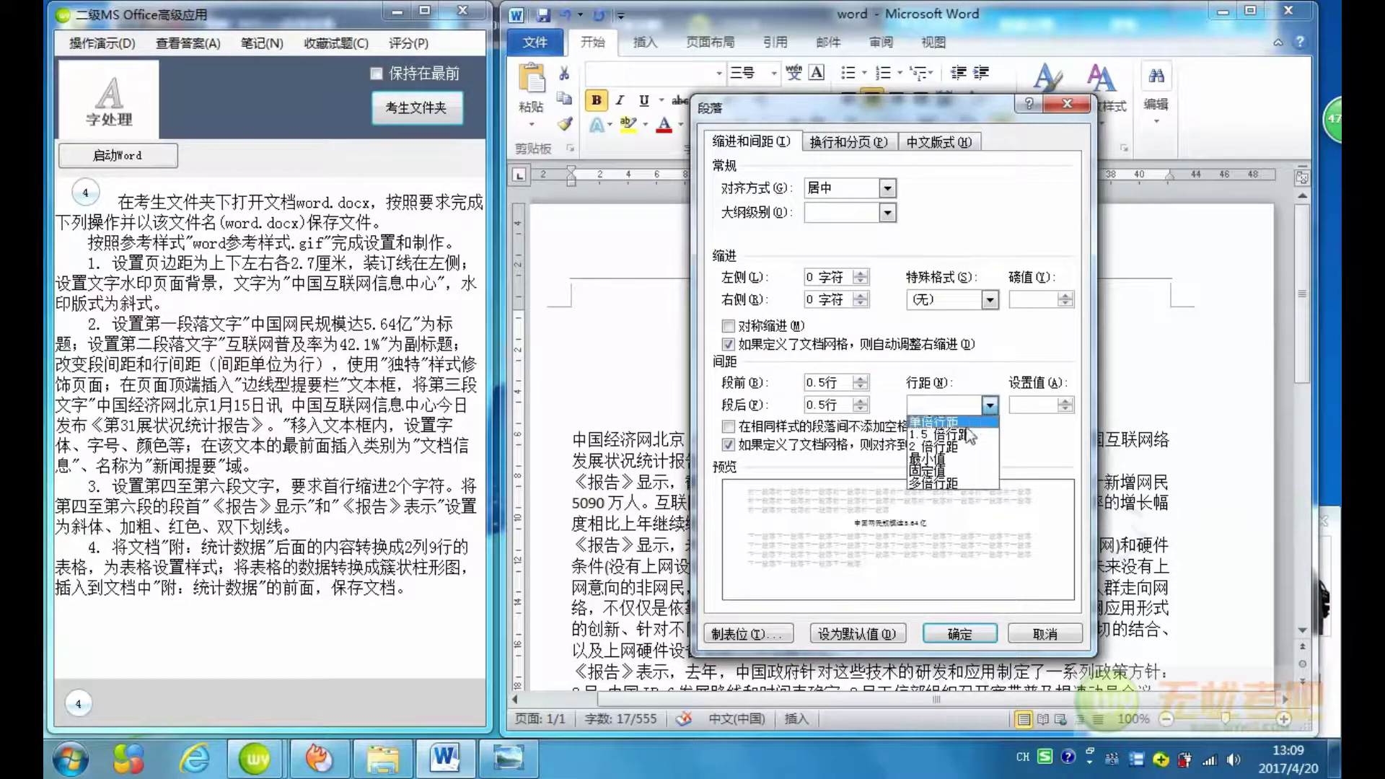
{"action": "left_click", "coordinate": [967, 434]}
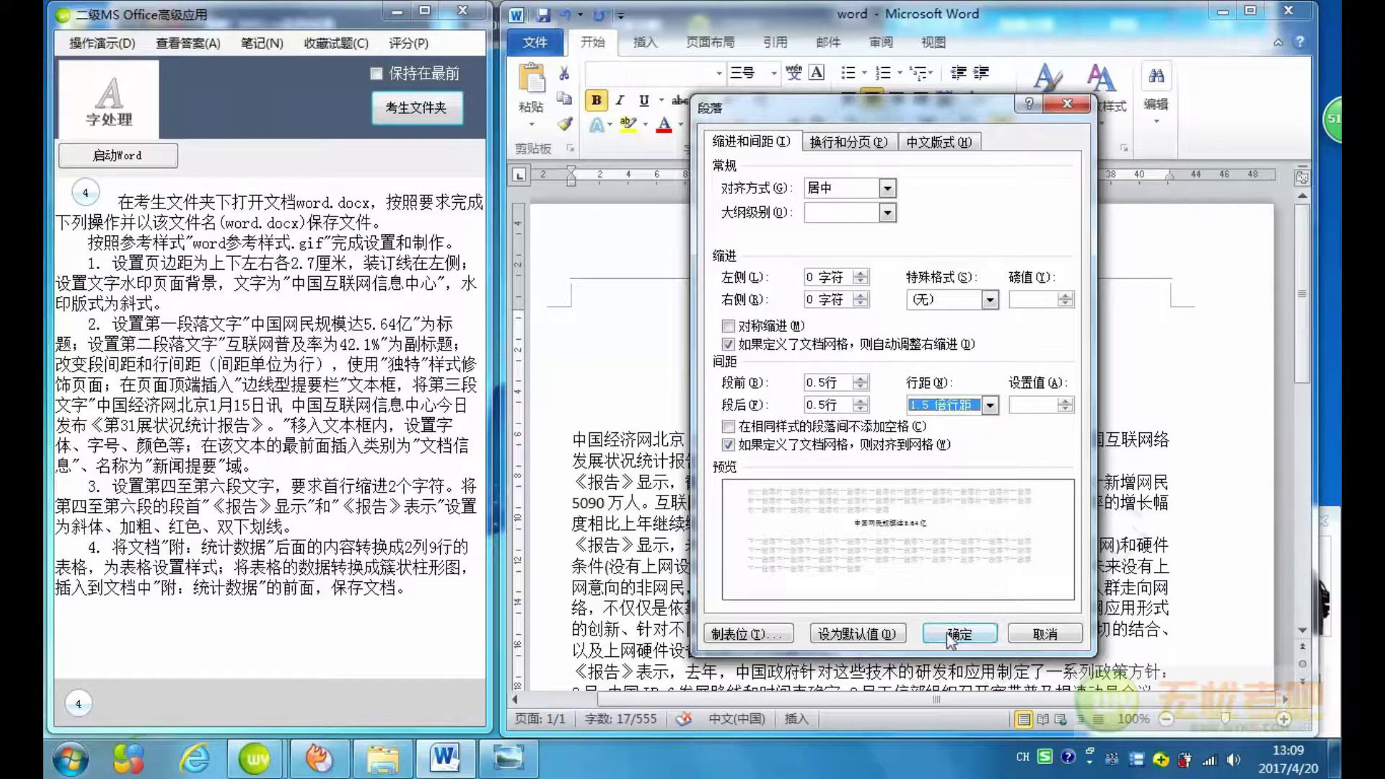
{"action": "left_click", "coordinate": [958, 633]}
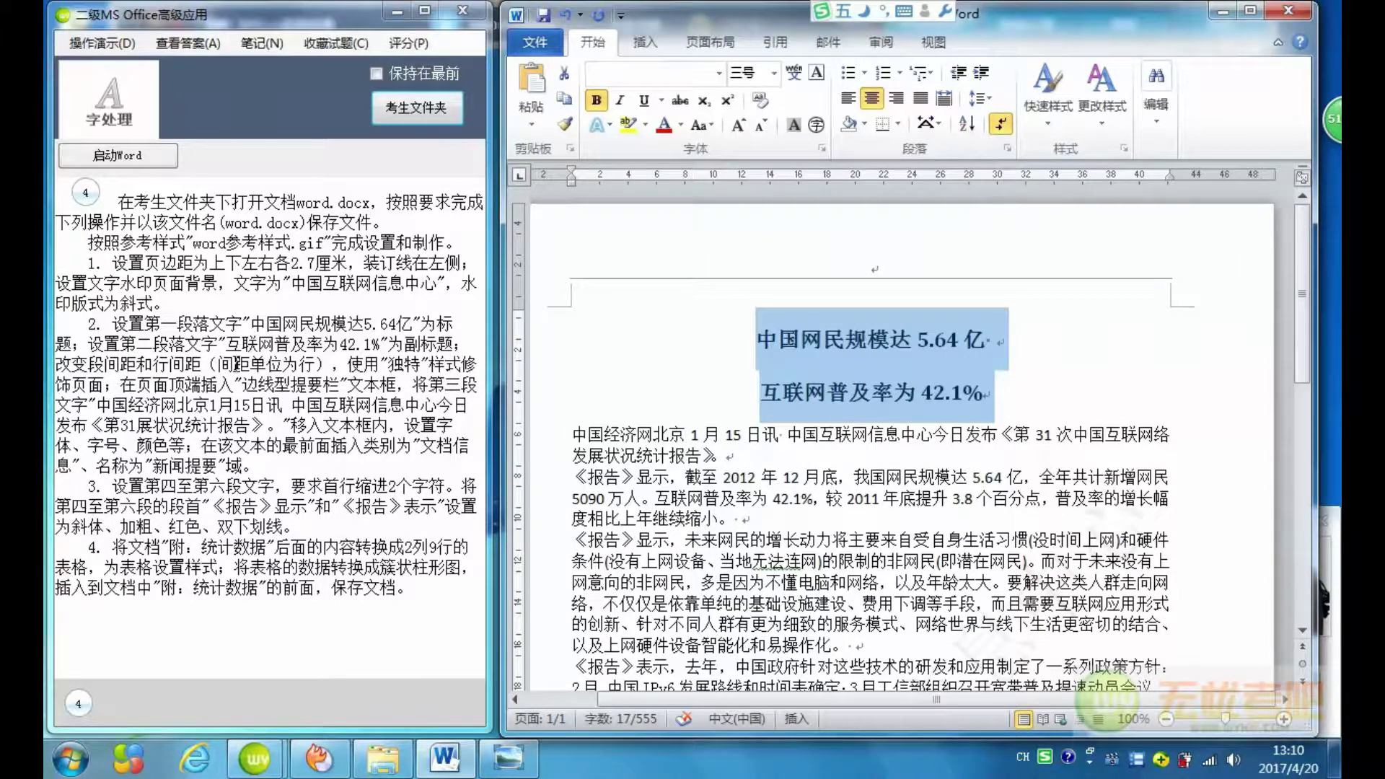
Apply the 独特 style set from 更改样式 to restyle the title and subtitle
{"action": "left_click", "coordinate": [1100, 122]}
{"action": "mouse_move", "coordinate": [1137, 154]}
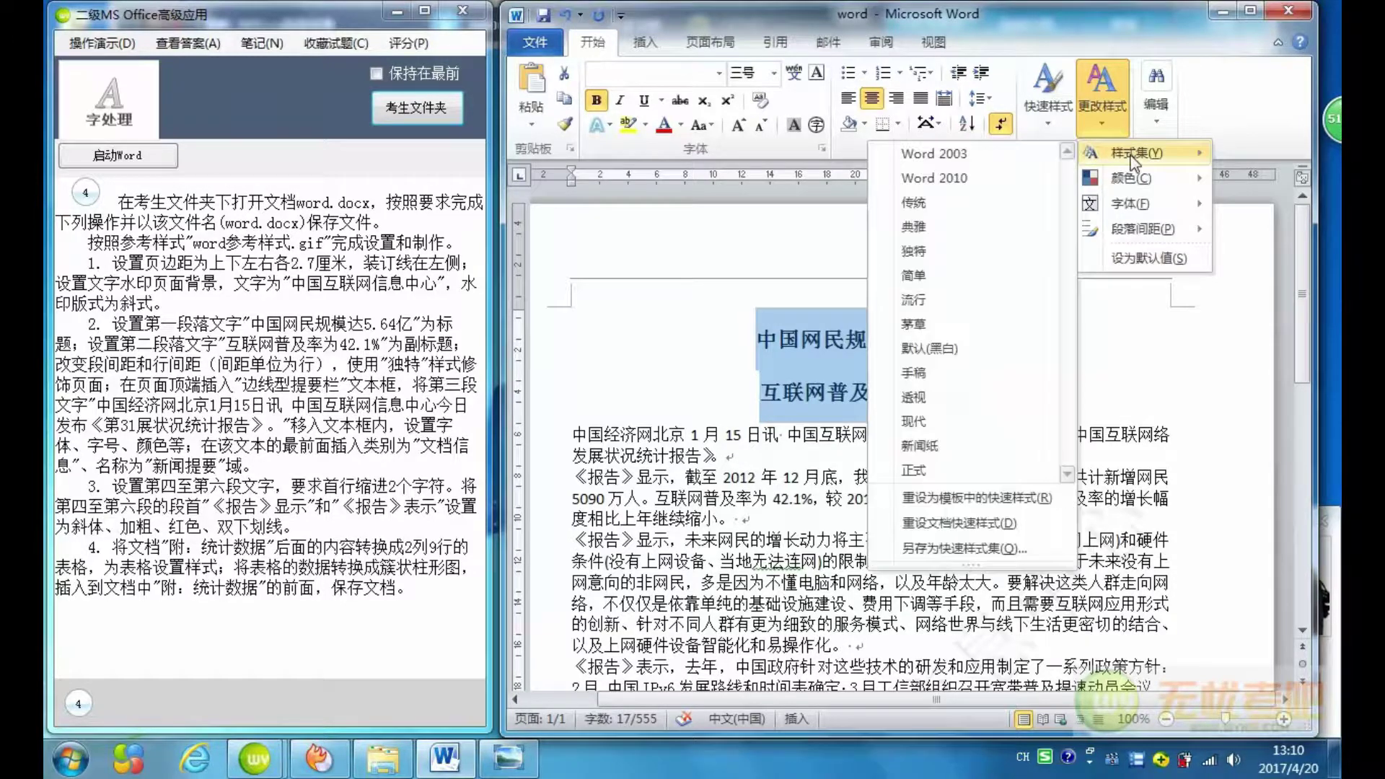
{"action": "left_click", "coordinate": [924, 256]}
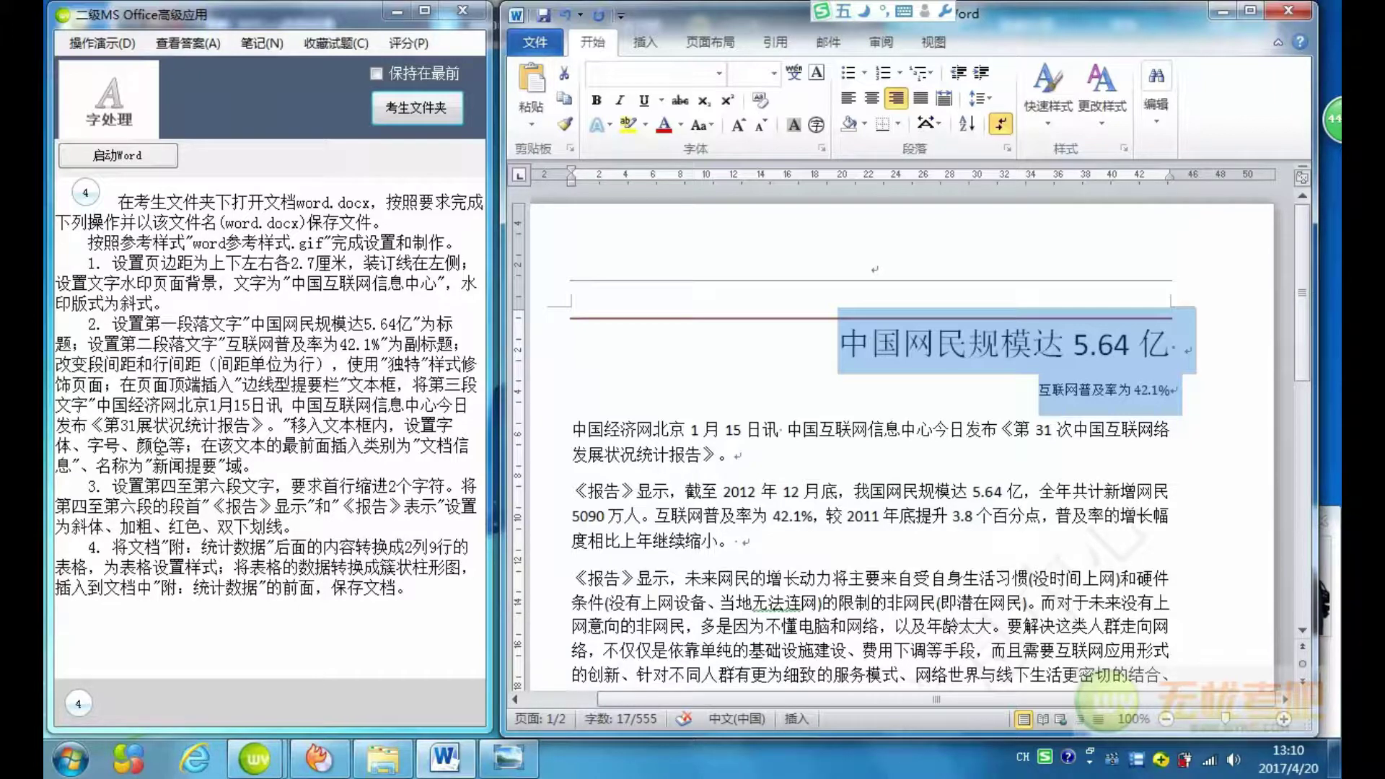
{"action": "left_click", "coordinate": [842, 345]}
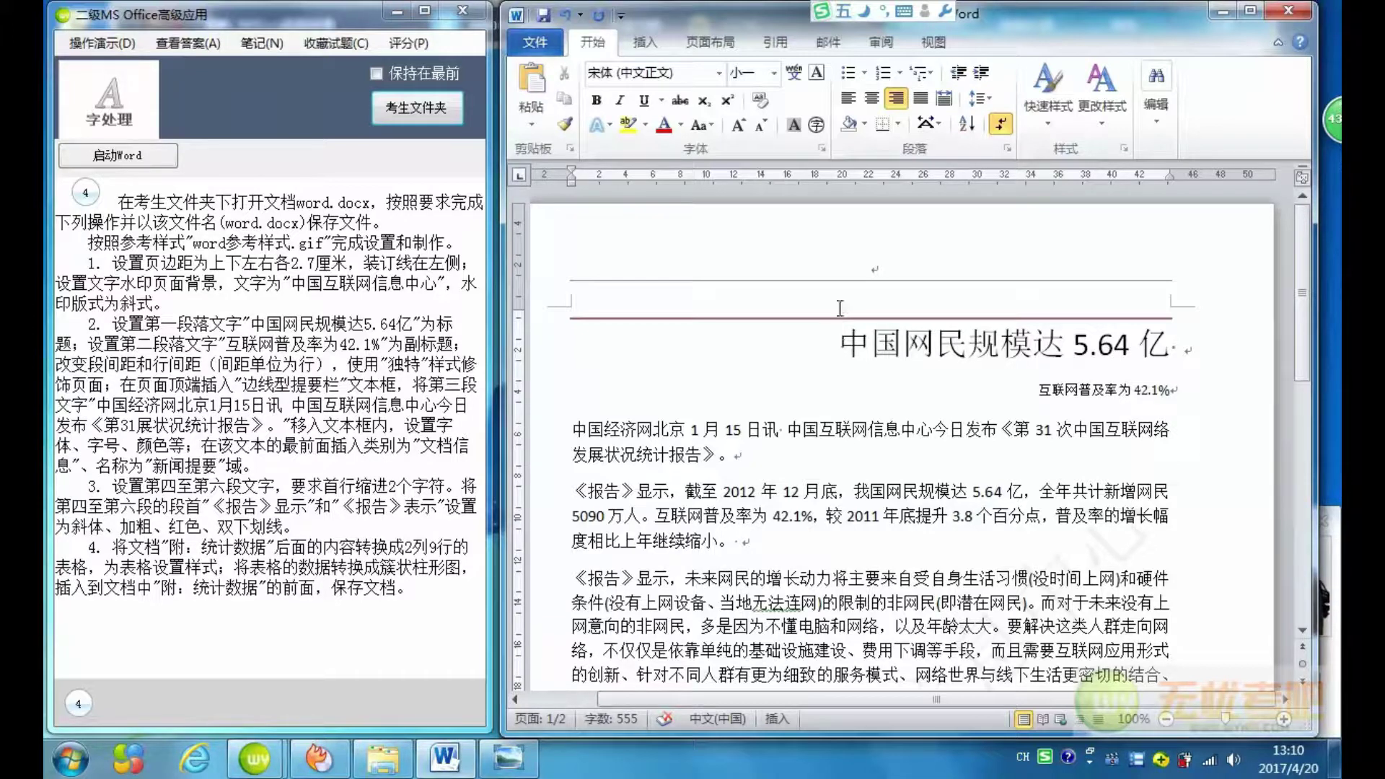
Insert a 边线型提要栏 sidebar text box and select the first body paragraph
{"action": "left_click", "coordinate": [656, 51]}
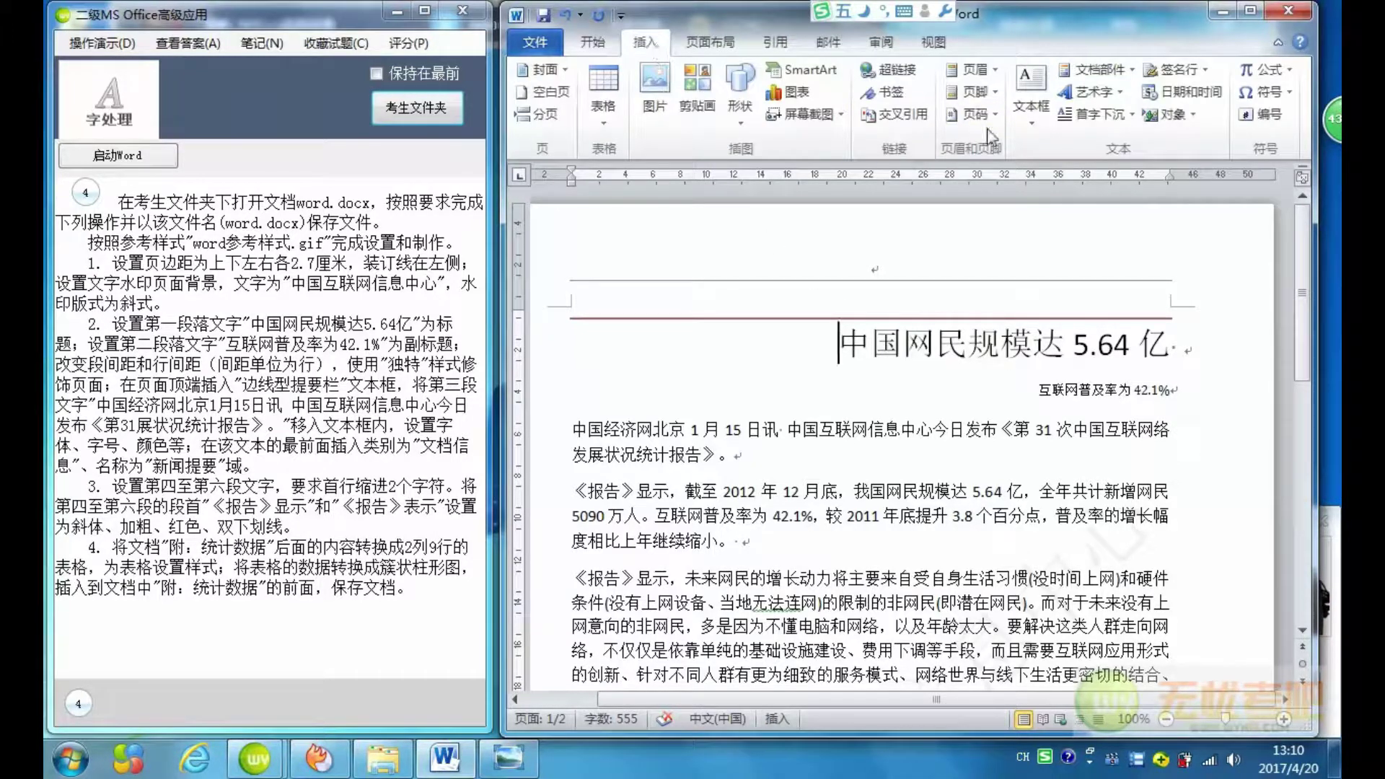
{"action": "left_click", "coordinate": [1040, 132]}
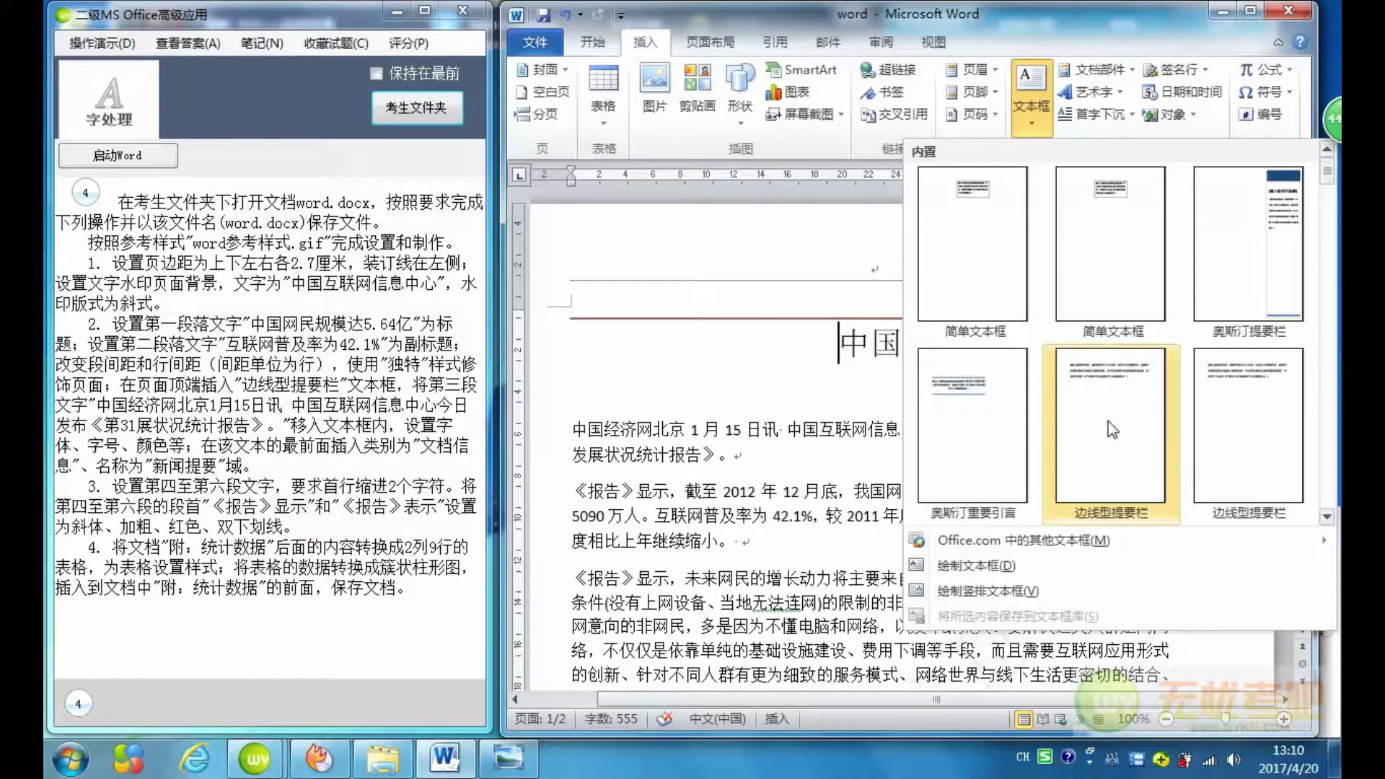
{"action": "left_click", "coordinate": [1128, 437]}
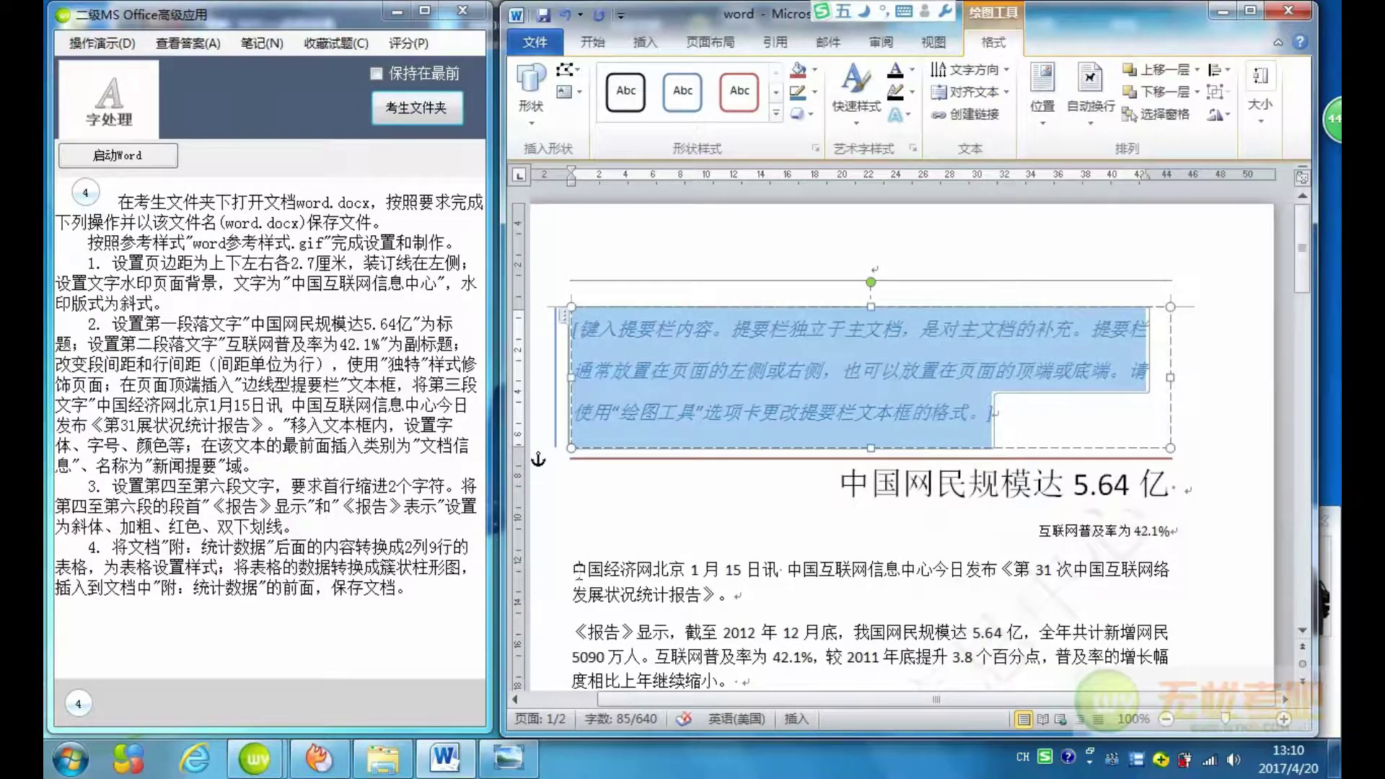
{"action": "left_click_drag", "start_coordinate": [573, 570], "coordinate": [732, 594]}
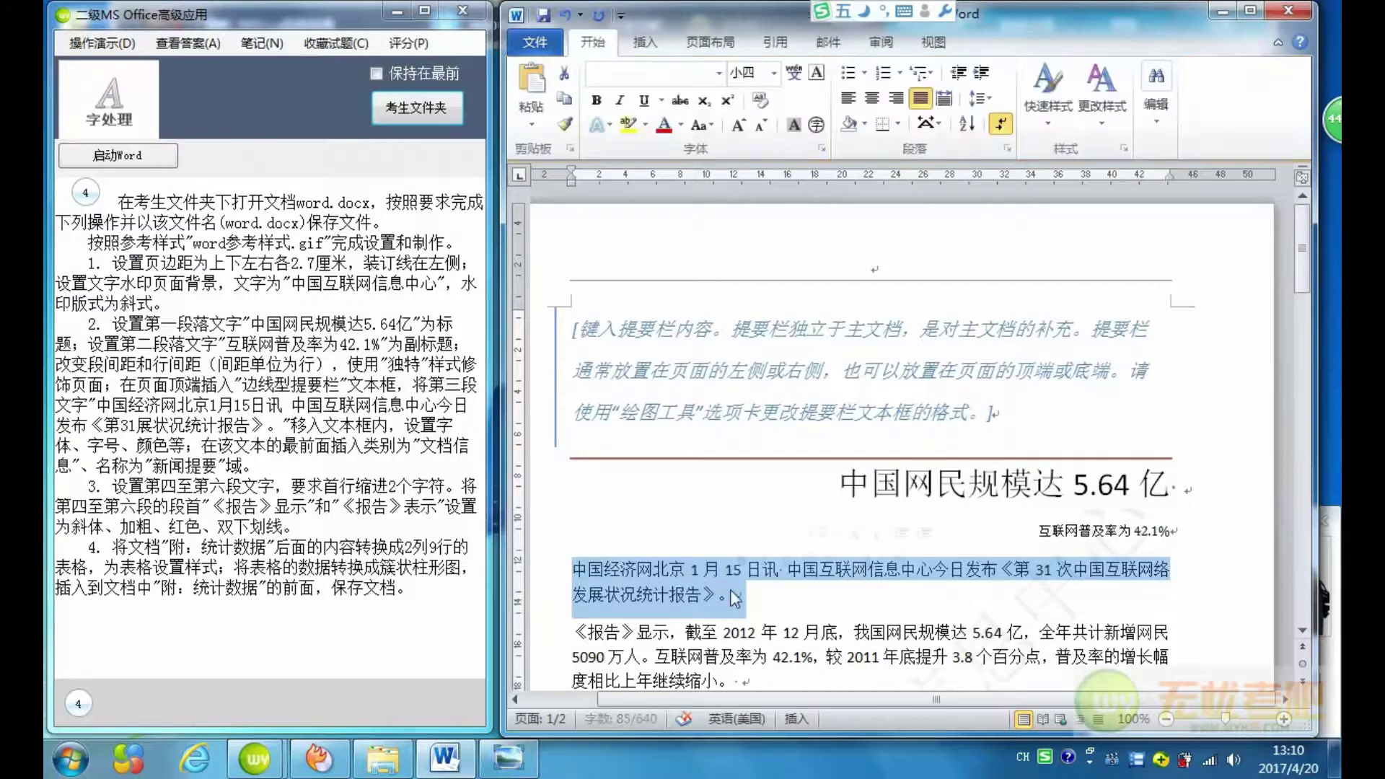
Cut the 中国经济网北京1月15日讯 paragraph and paste it as text only over the sidebar placeholder
{"action": "key", "text": "ctrl+x"}
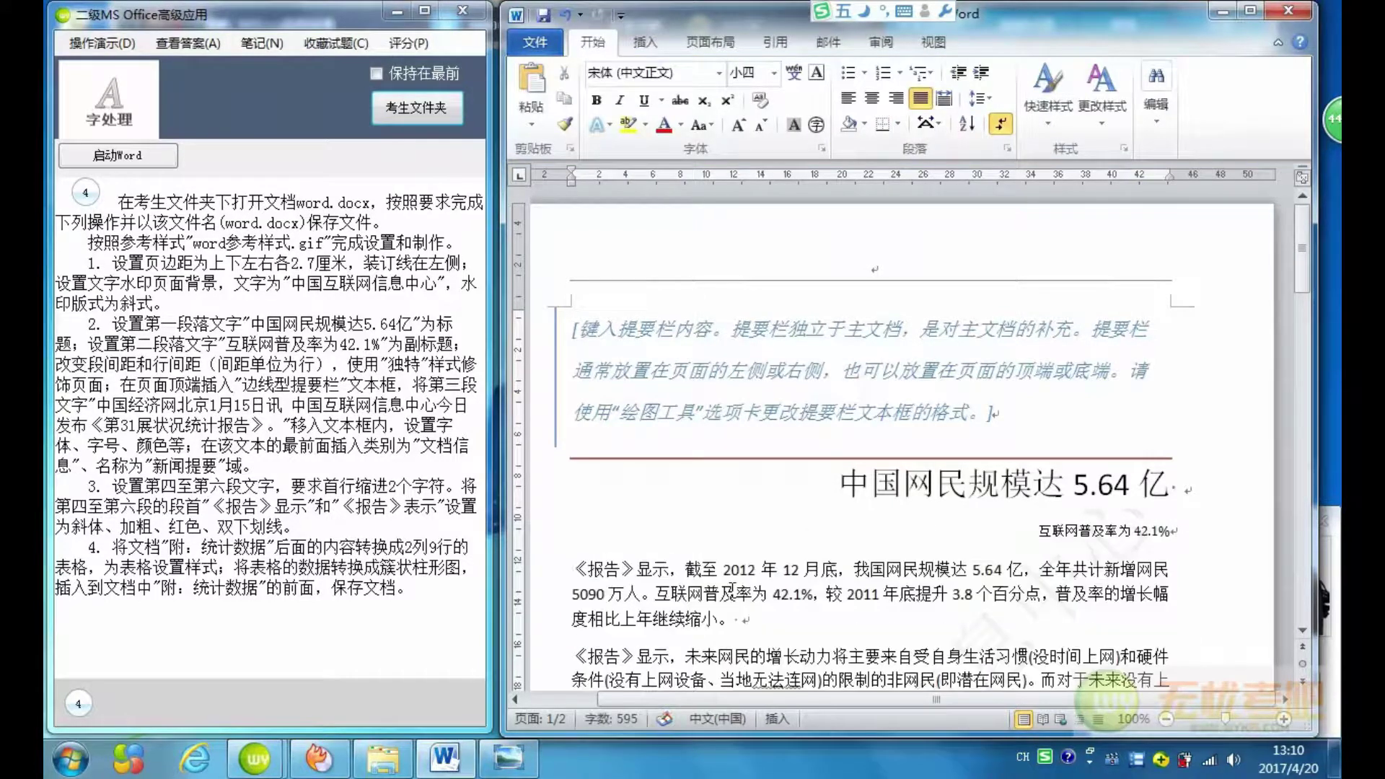
{"action": "left_click", "coordinate": [582, 328]}
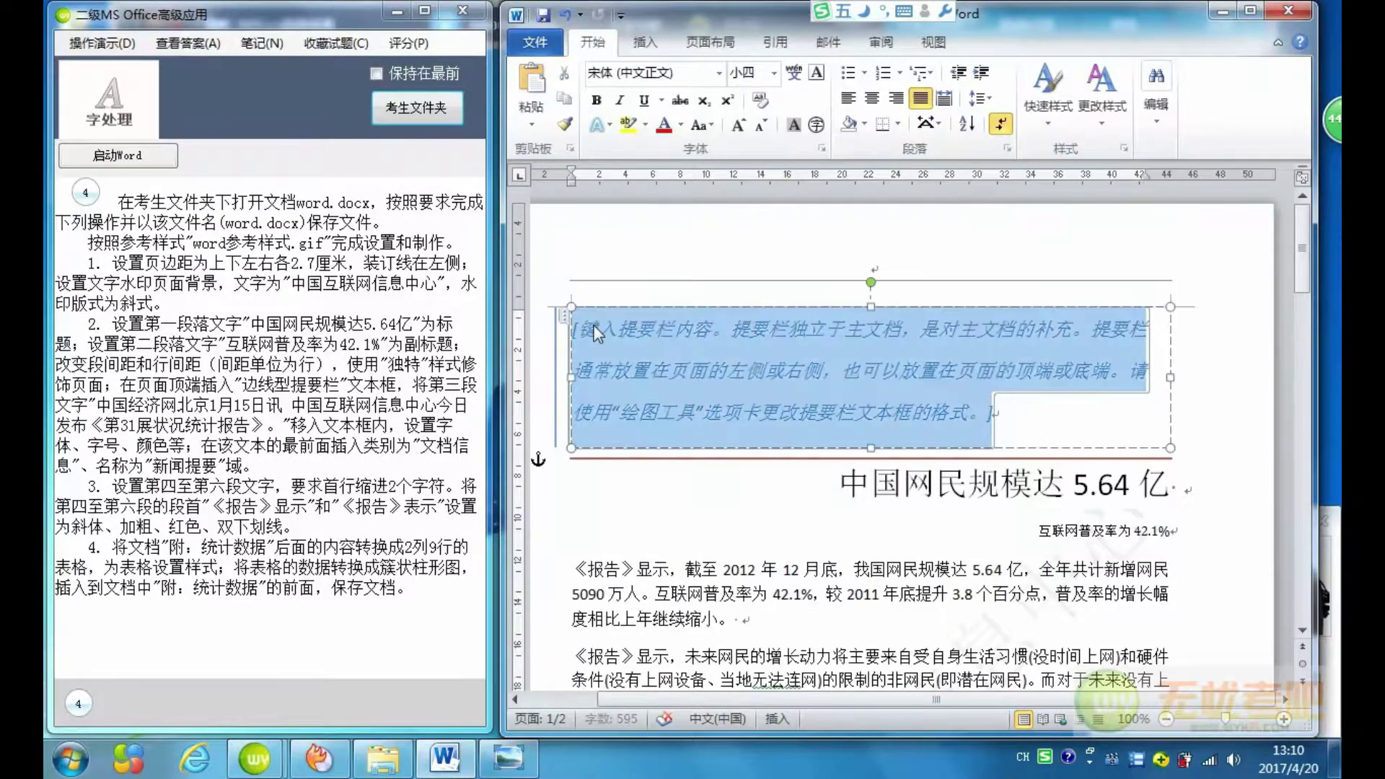
{"action": "right_click", "coordinate": [582, 333]}
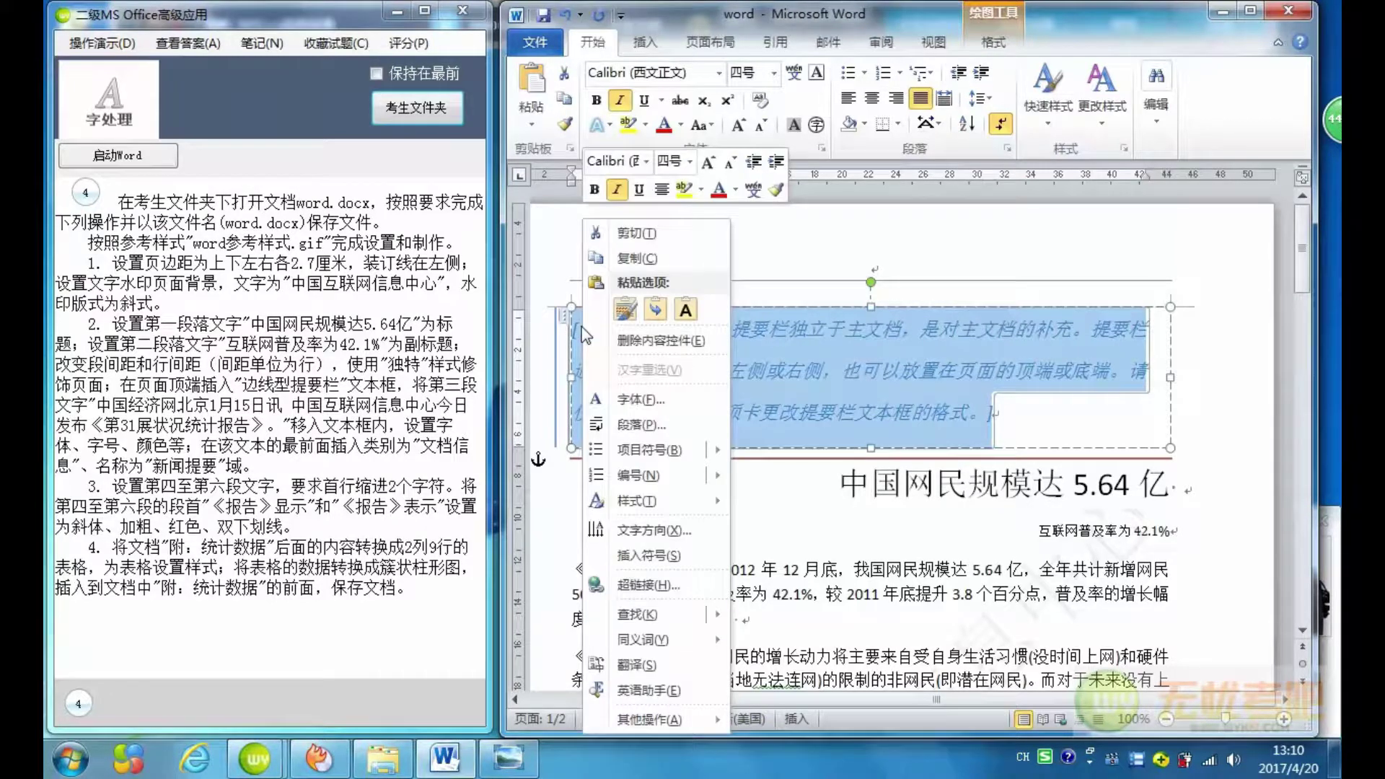
{"action": "left_click", "coordinate": [687, 310]}
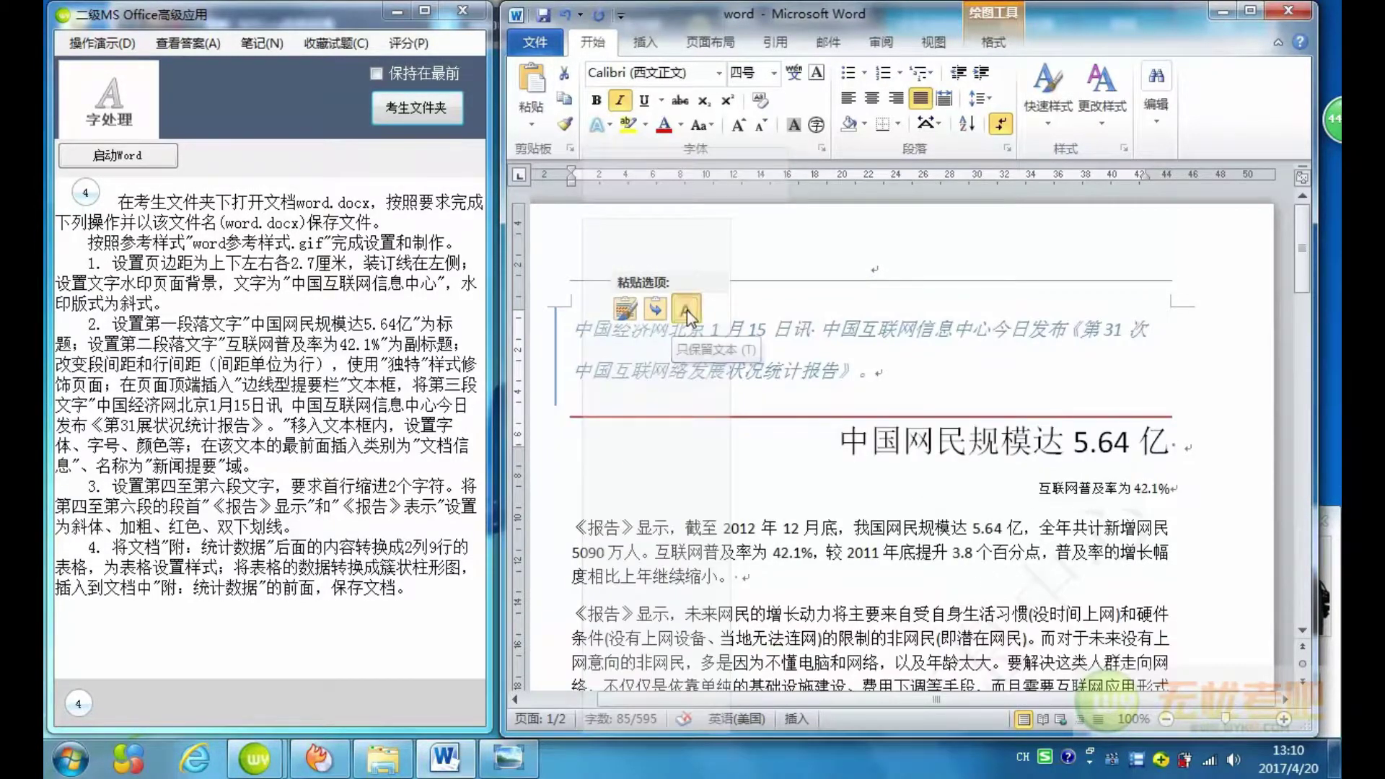
{"action": "left_click", "coordinate": [686, 311]}
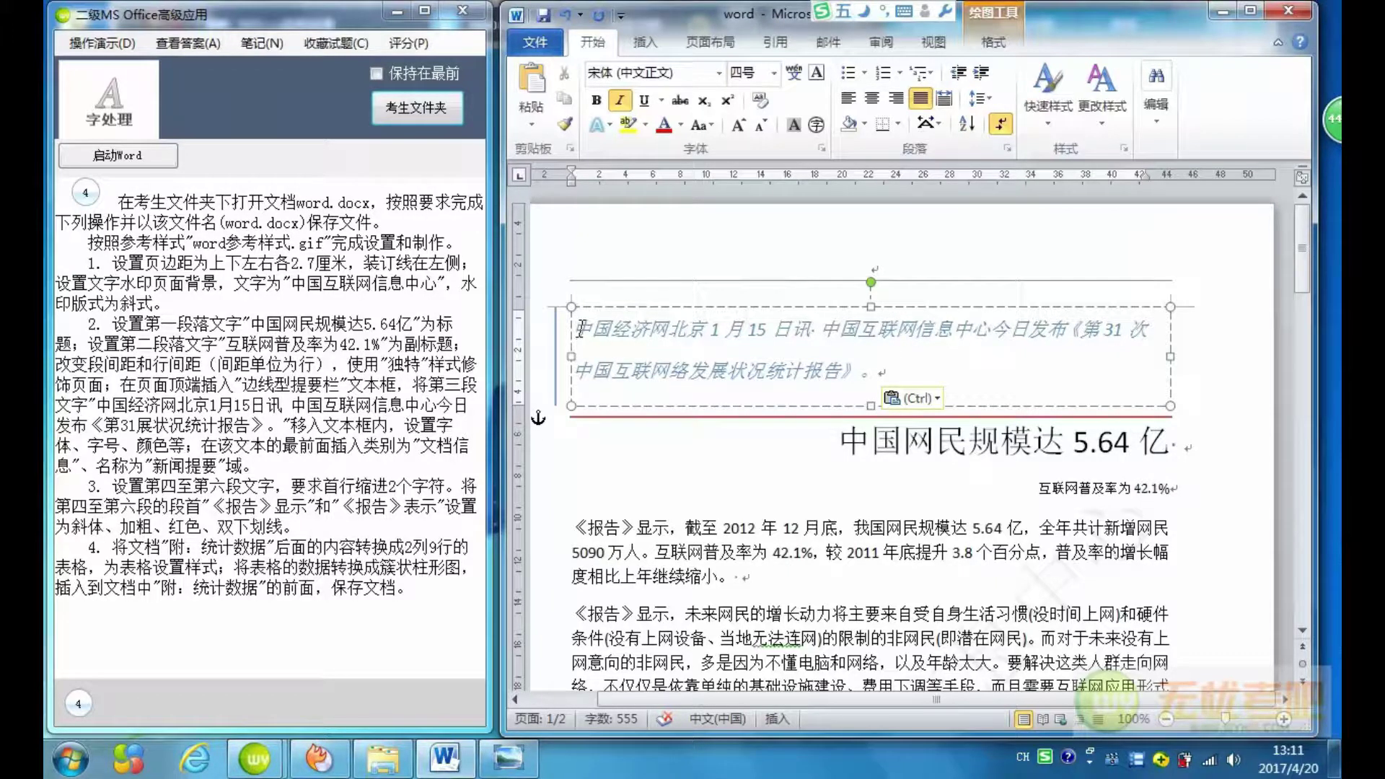
Select all the sidebar text and set it to 华文楷体, size 小四, red and bold
{"action": "left_click_drag", "start_coordinate": [580, 329], "coordinate": [881, 370]}
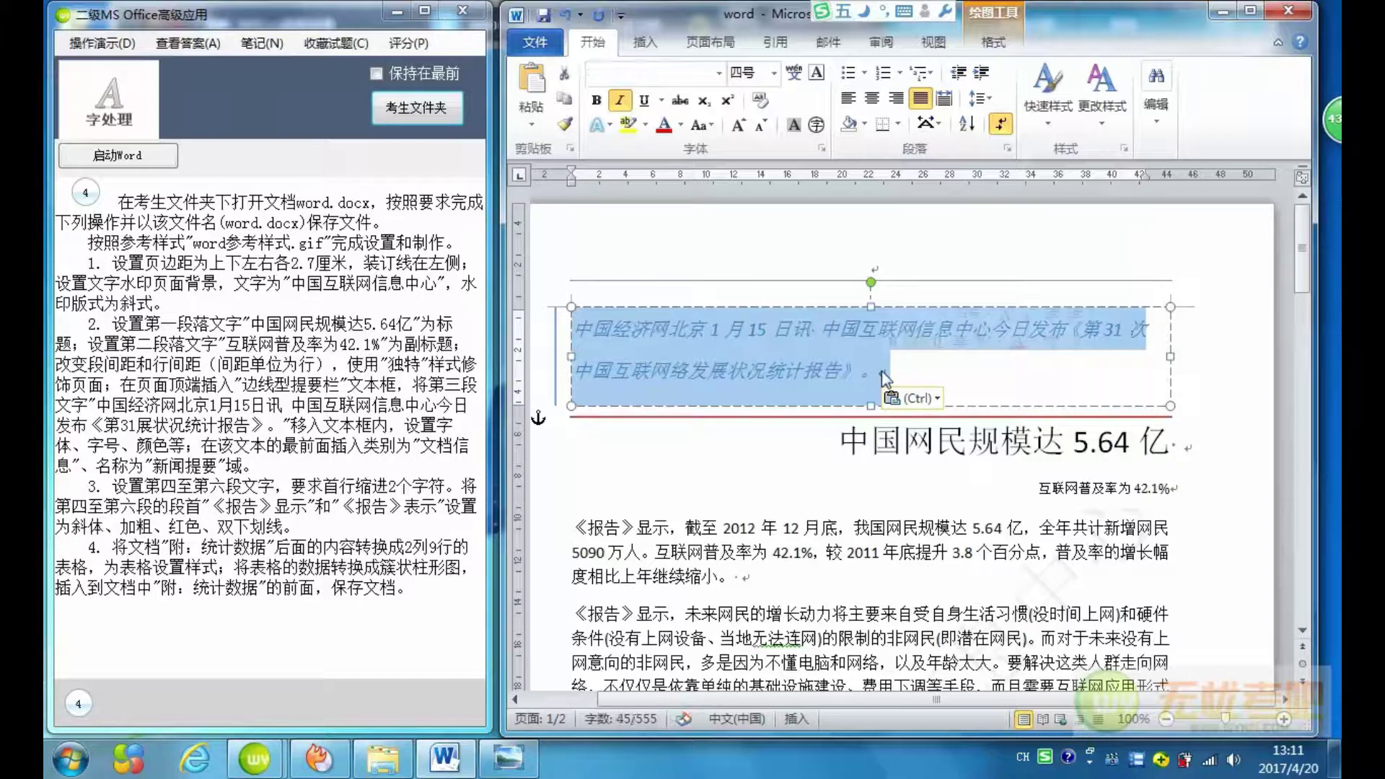
{"action": "left_click", "coordinate": [720, 75]}
{"action": "left_click", "coordinate": [675, 256]}
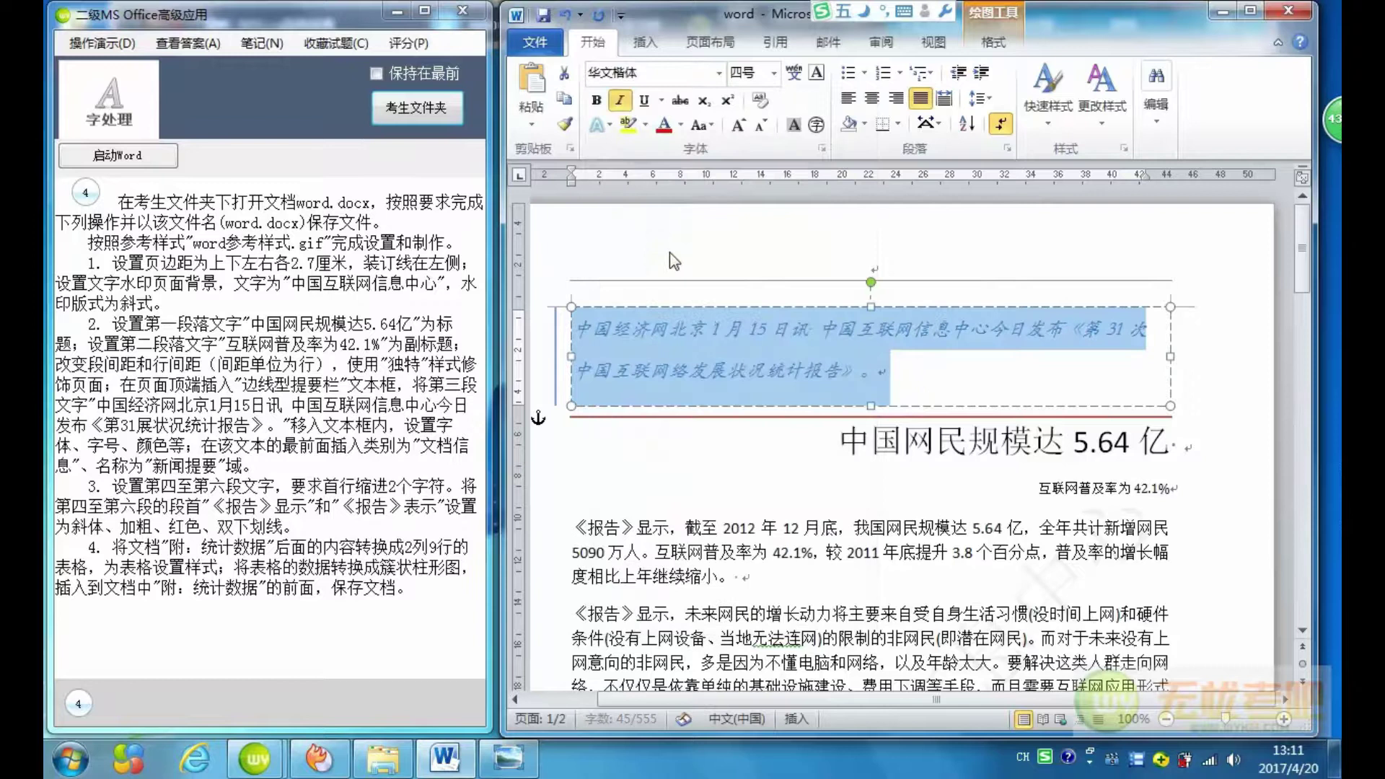
{"action": "left_click", "coordinate": [773, 73]}
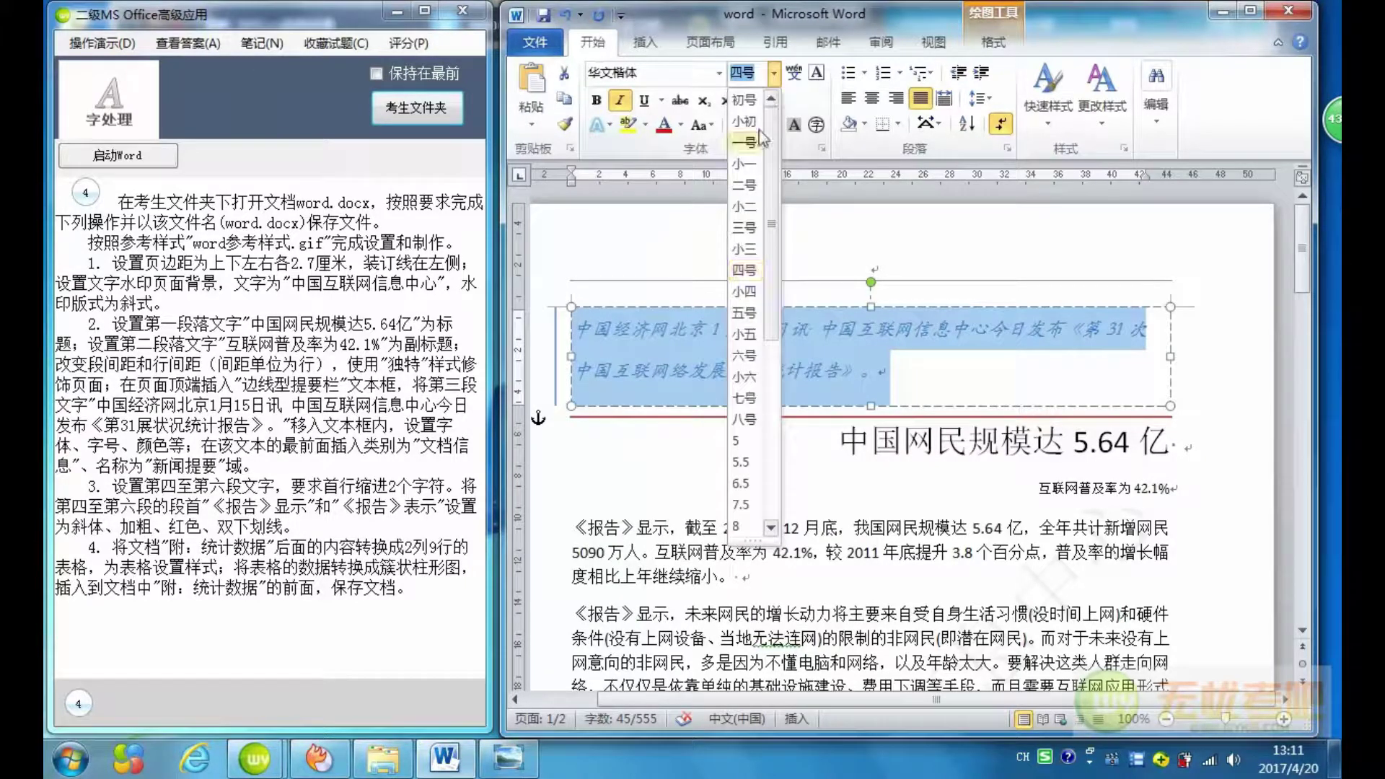
{"action": "left_click", "coordinate": [742, 290]}
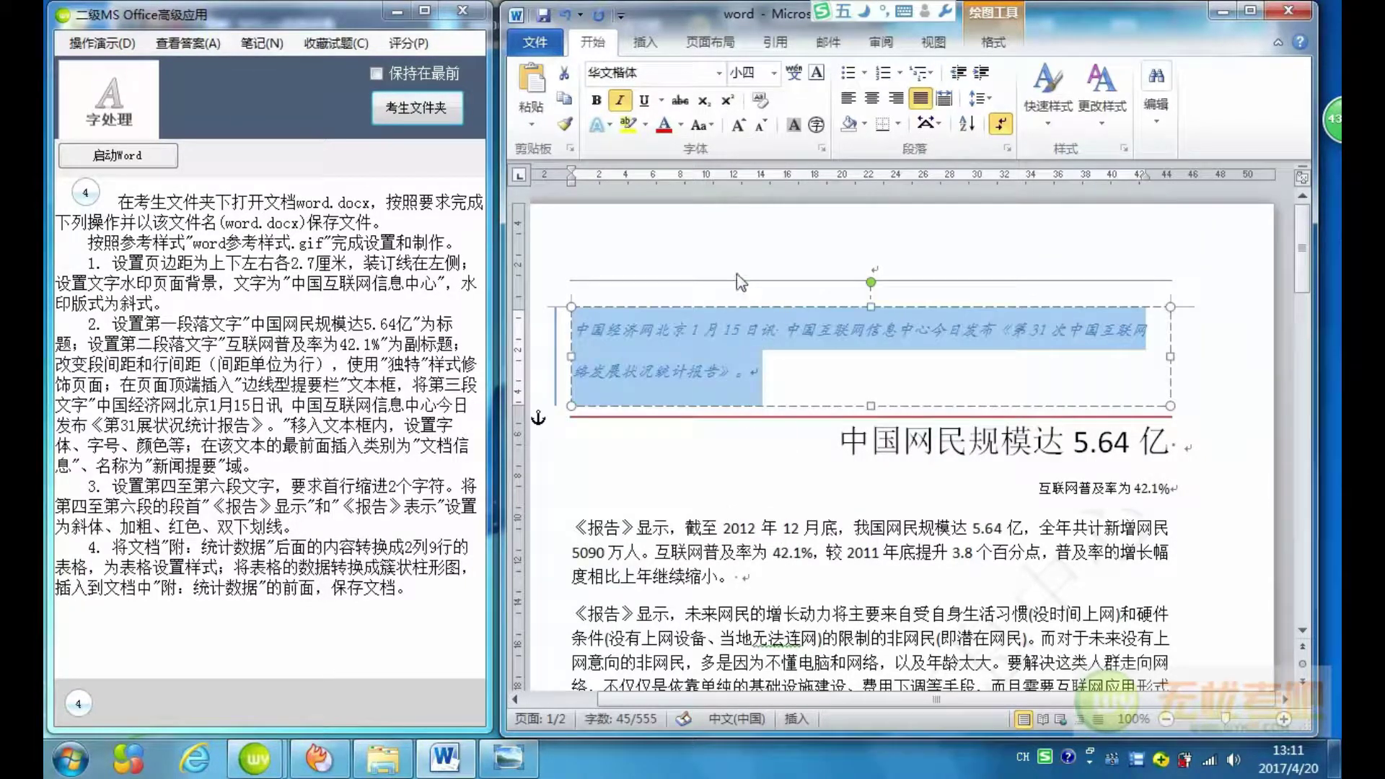
{"action": "left_click", "coordinate": [665, 127]}
{"action": "left_click", "coordinate": [596, 102]}
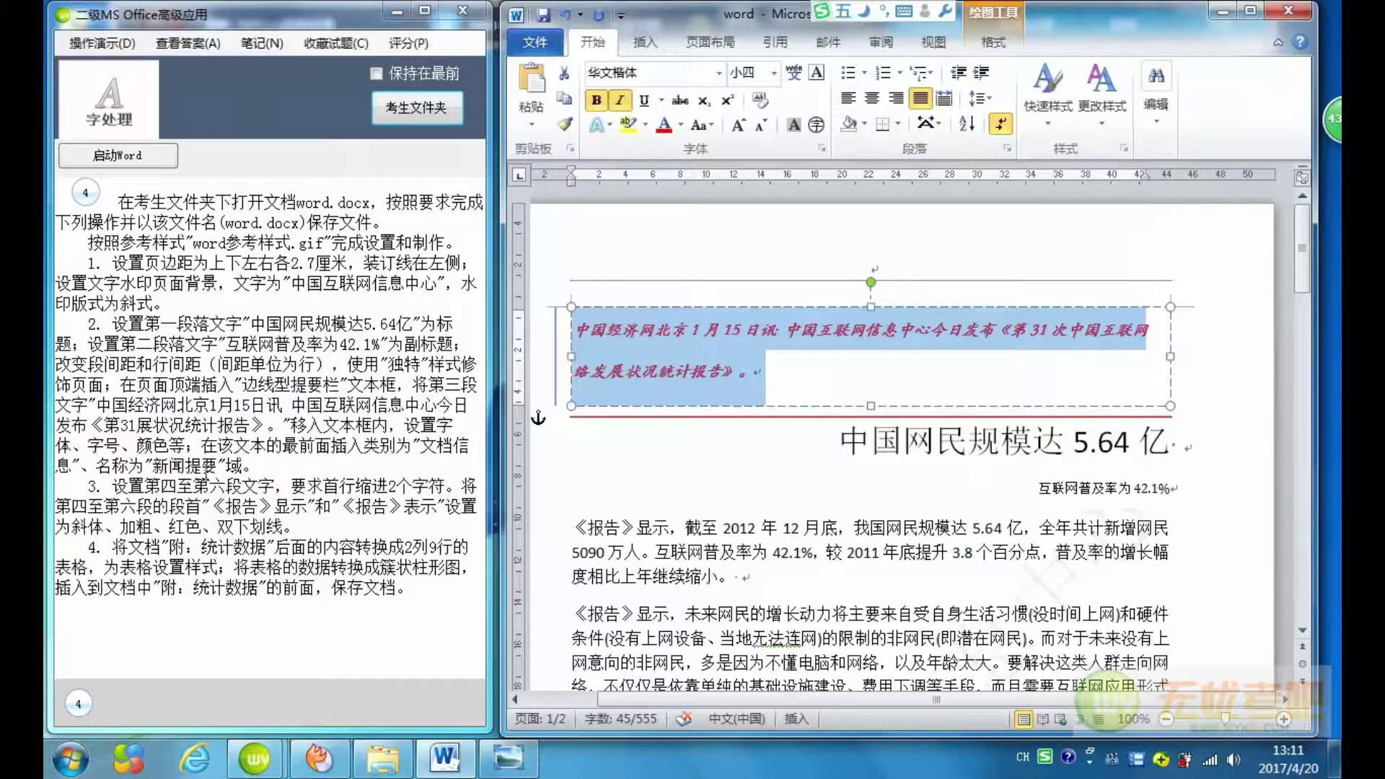
{"action": "left_click", "coordinate": [586, 339]}
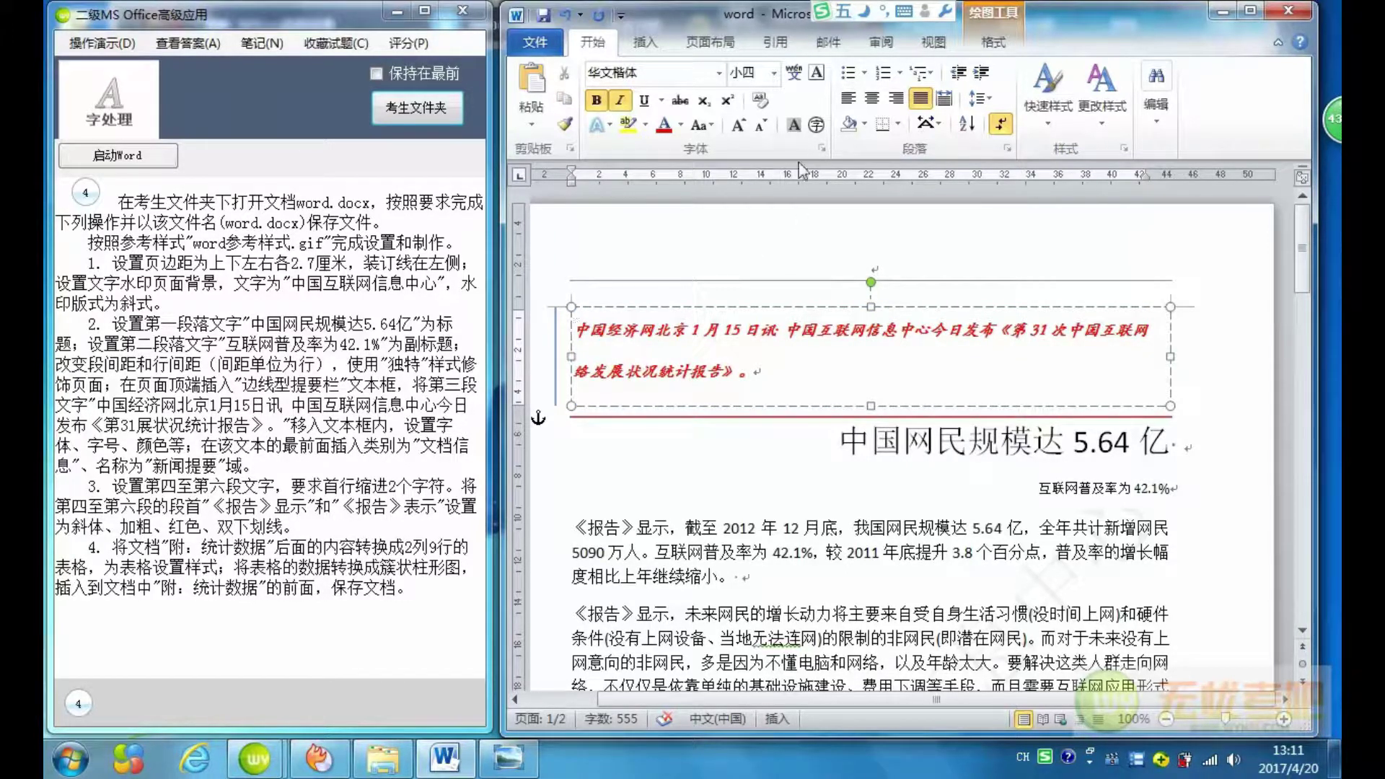
Open the Field dialog from Document Parts and choose the 文档信息 category
{"action": "left_click", "coordinate": [653, 44]}
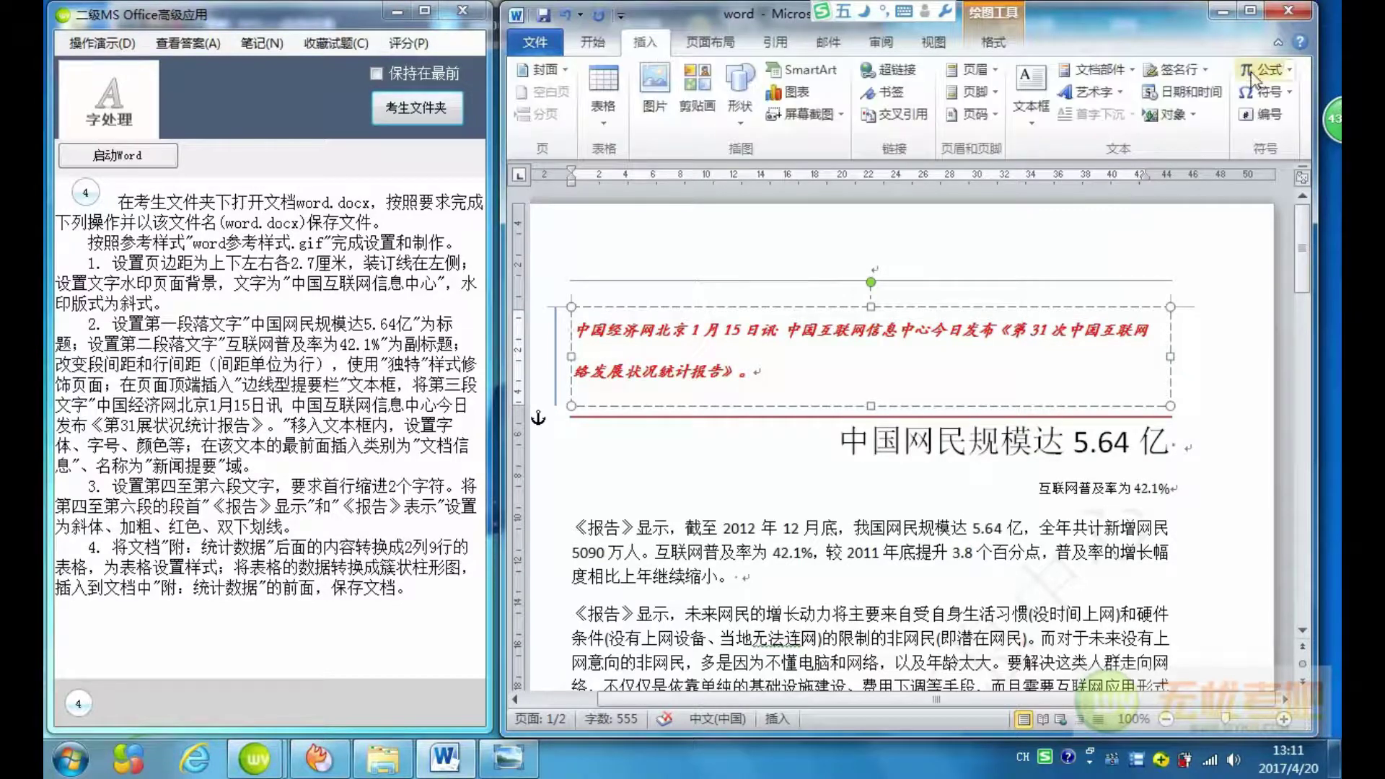
{"action": "left_click", "coordinate": [1111, 71]}
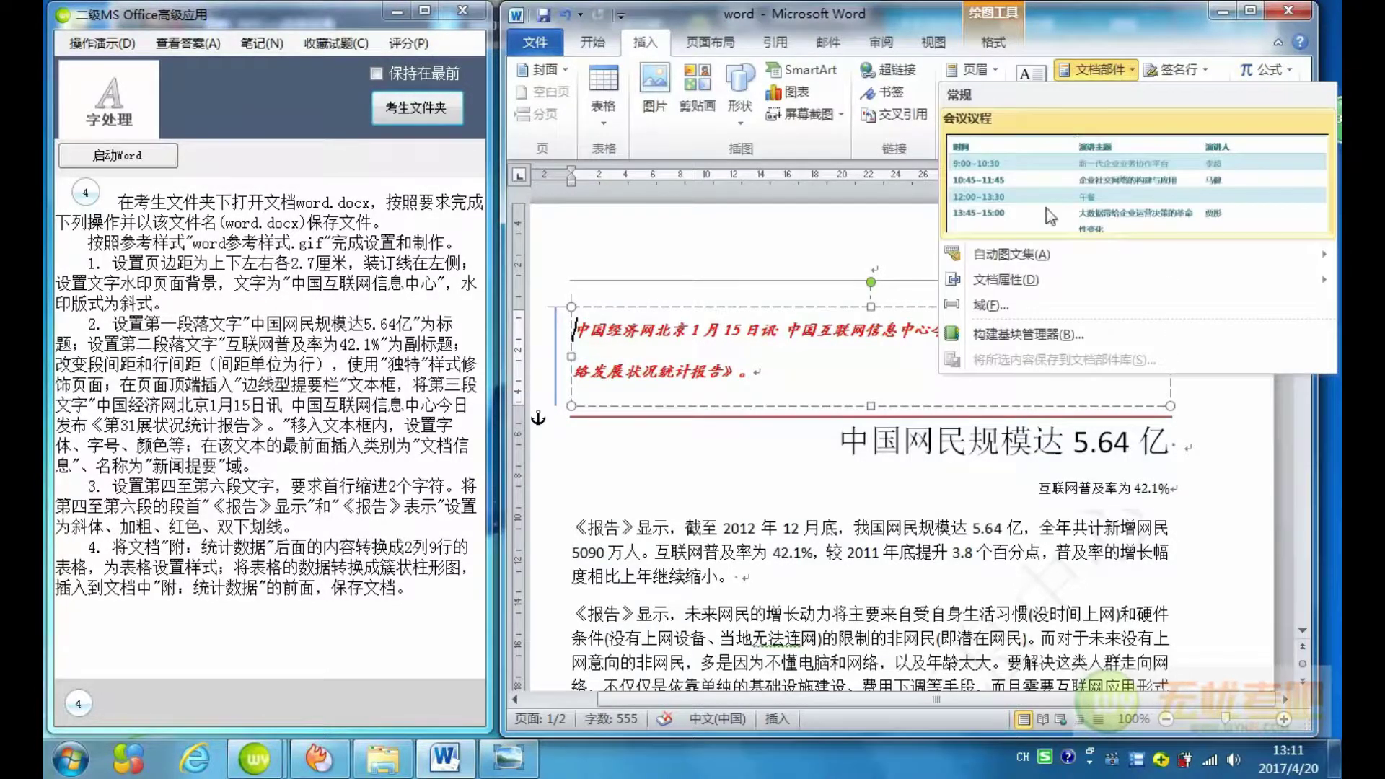
{"action": "left_click", "coordinate": [1006, 306]}
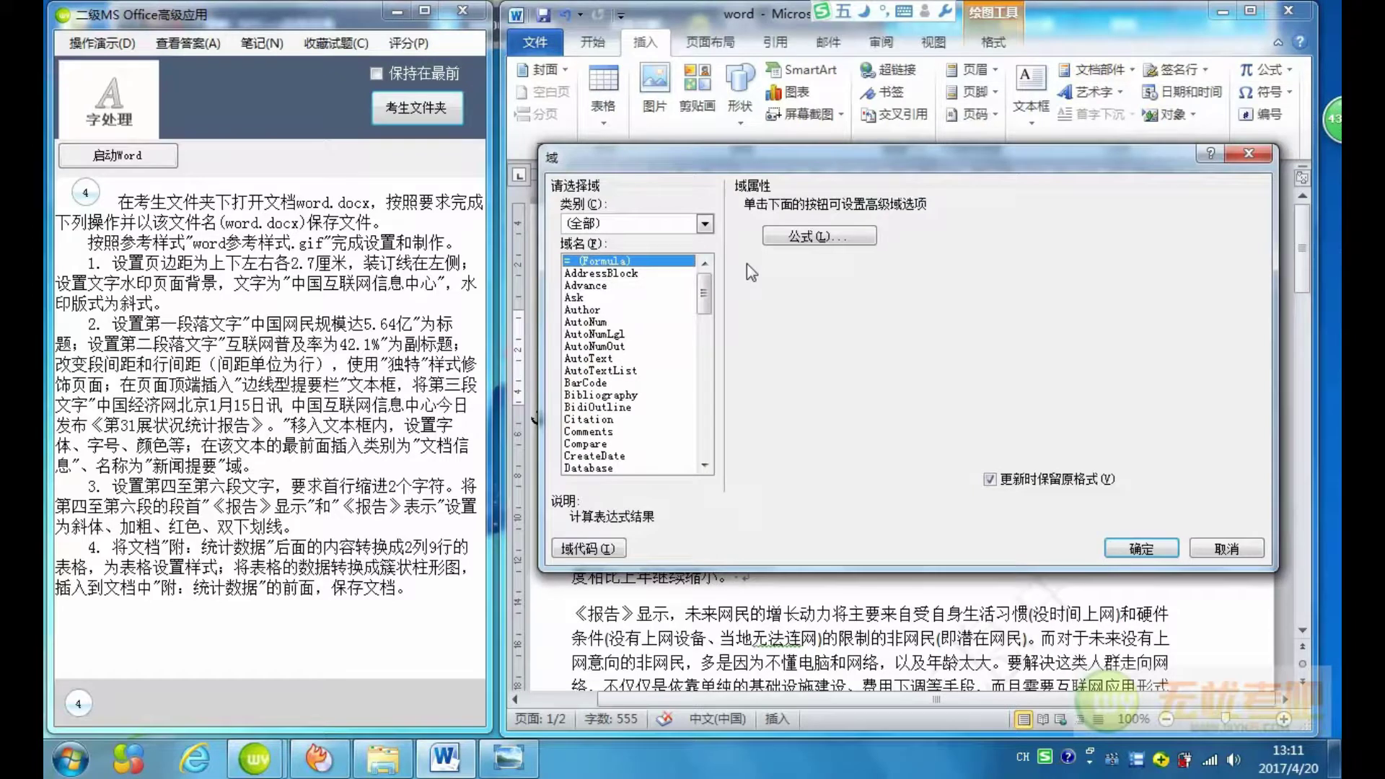
{"action": "left_click", "coordinate": [705, 225]}
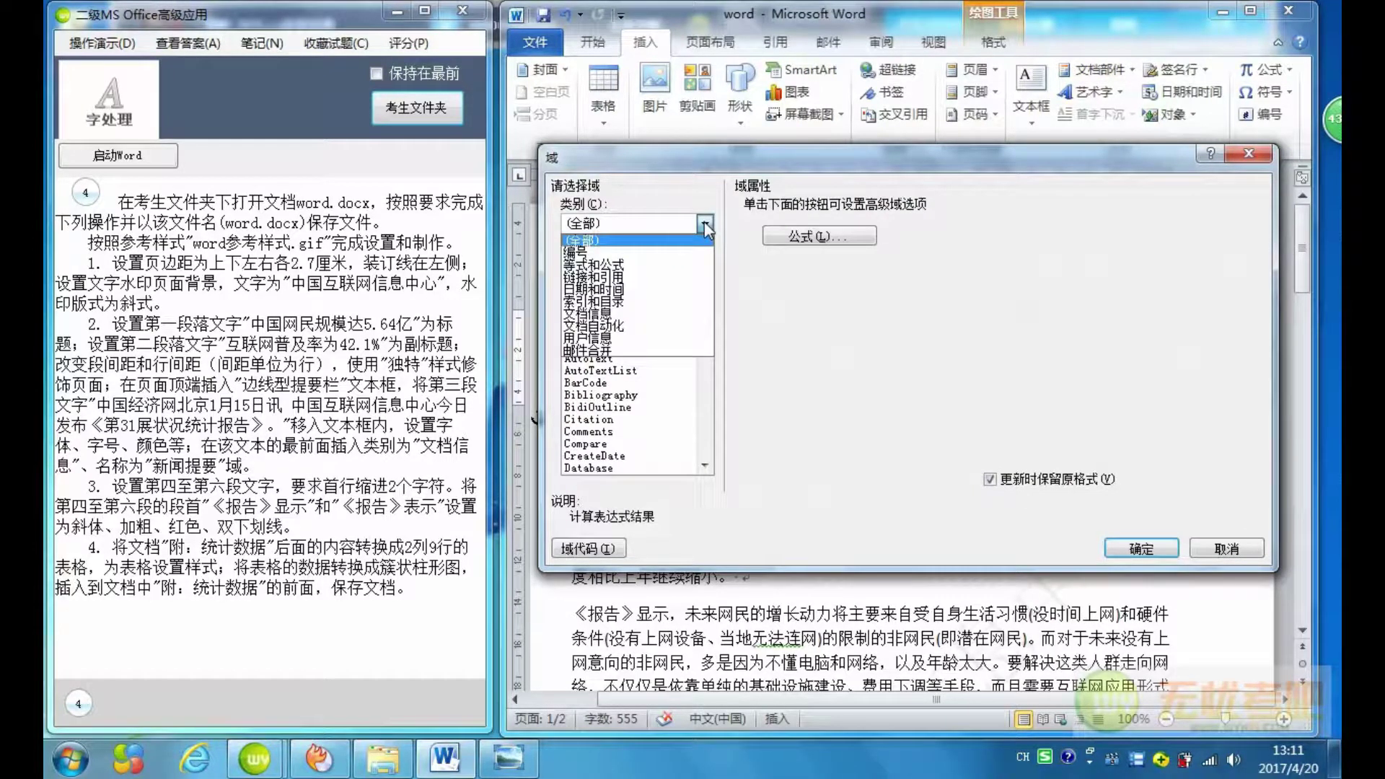
{"action": "left_click", "coordinate": [594, 314]}
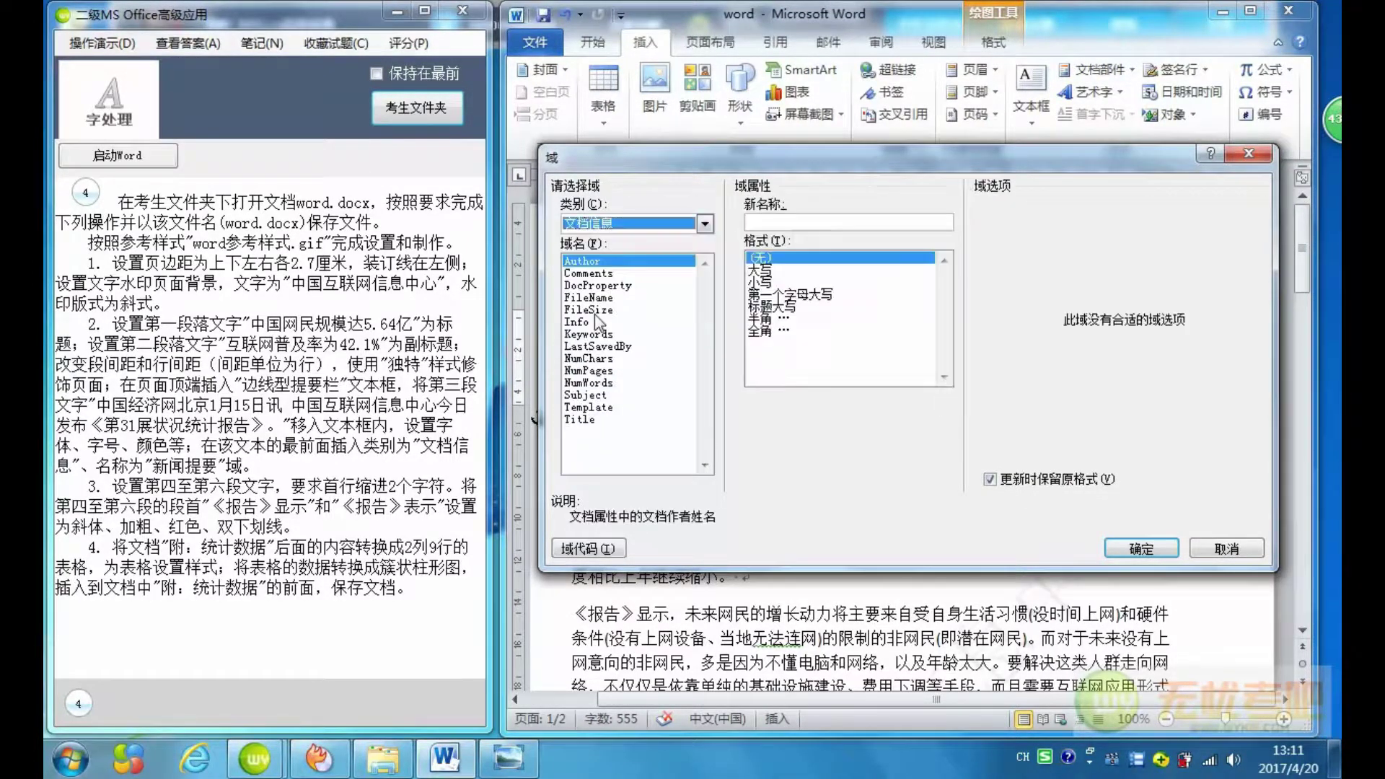
{"action": "left_click", "coordinate": [779, 221]}
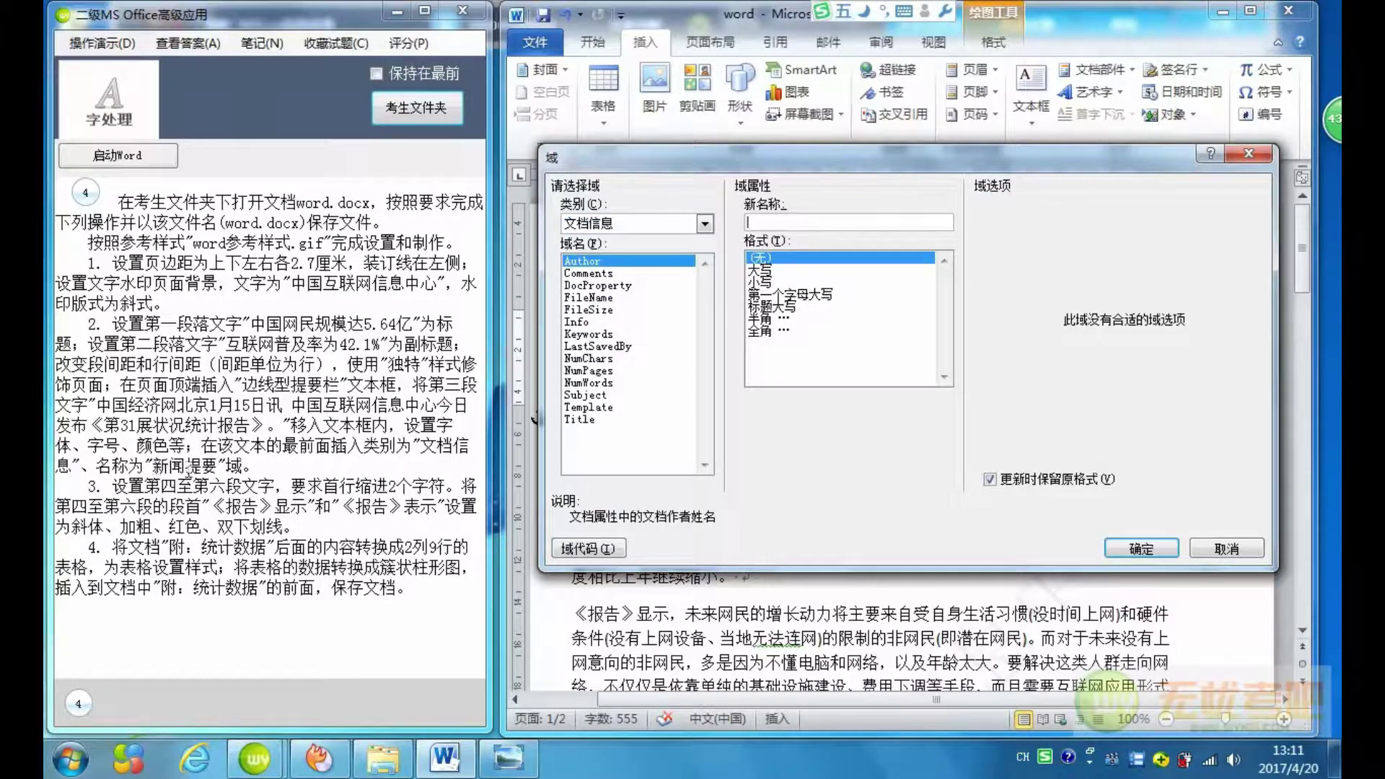
Enlarge the reference image to read the required field name
{"action": "left_click", "coordinate": [509, 761]}
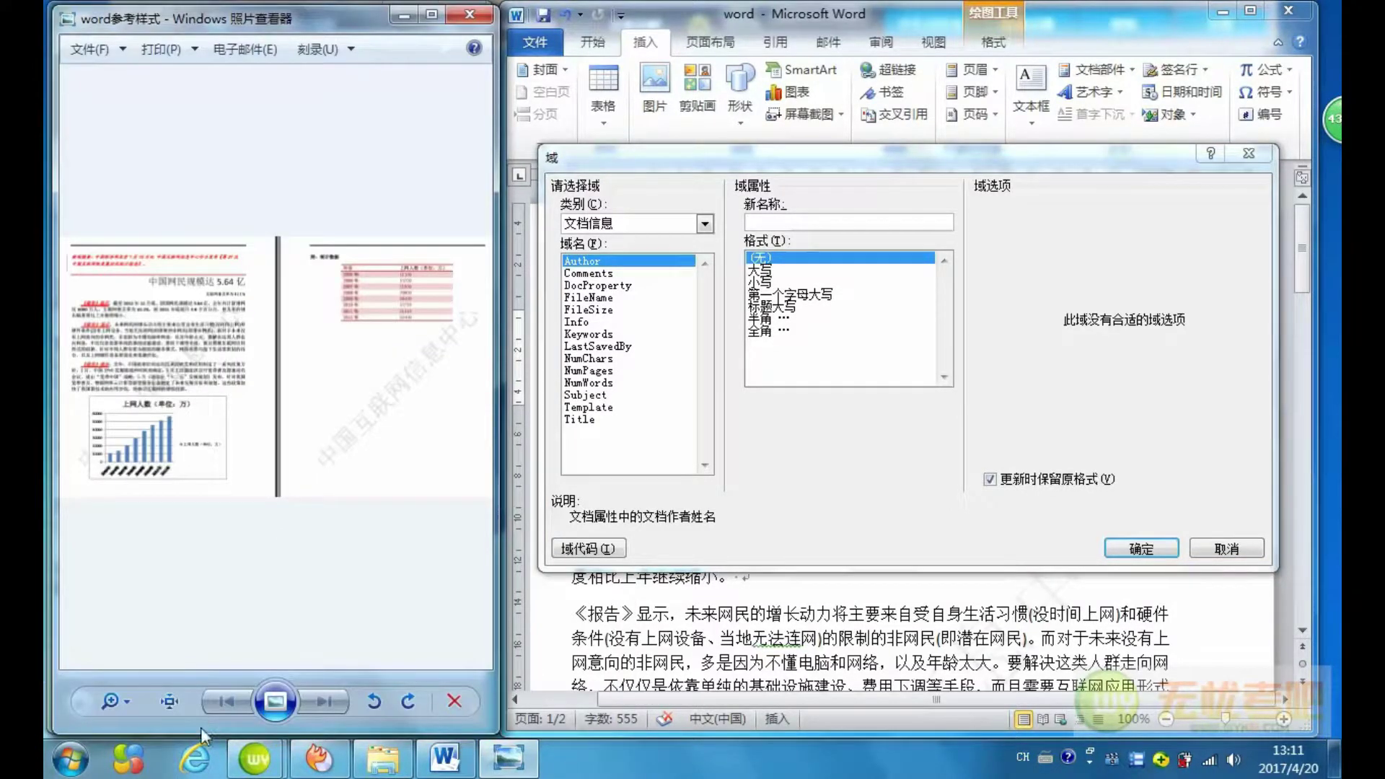
{"action": "left_click", "coordinate": [120, 699]}
{"action": "left_click_drag", "start_coordinate": [112, 693], "coordinate": [112, 592]}
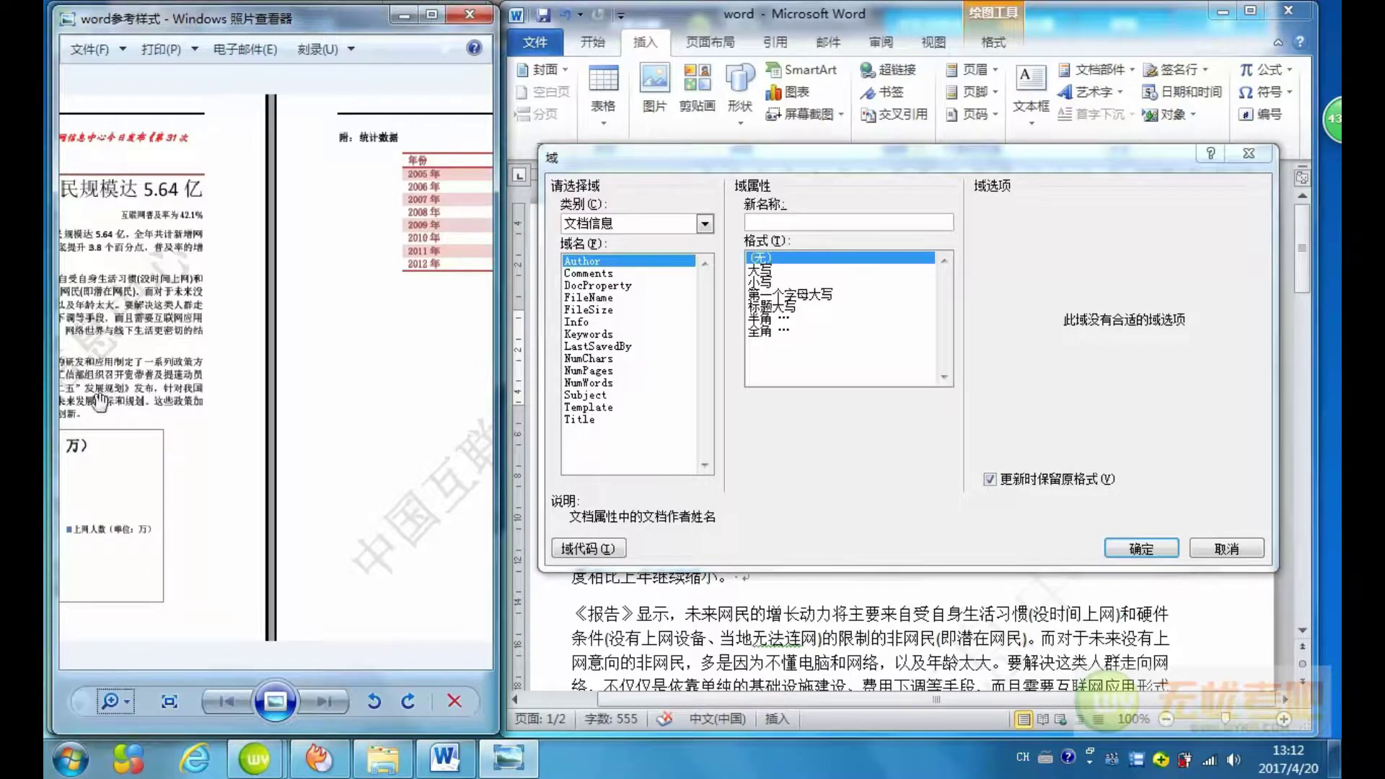
{"action": "scroll", "coordinate": [101, 401], "scroll_direction": "down", "scroll_amount": 1}
{"action": "scroll", "coordinate": [100, 401], "scroll_direction": "down", "scroll_amount": 1}
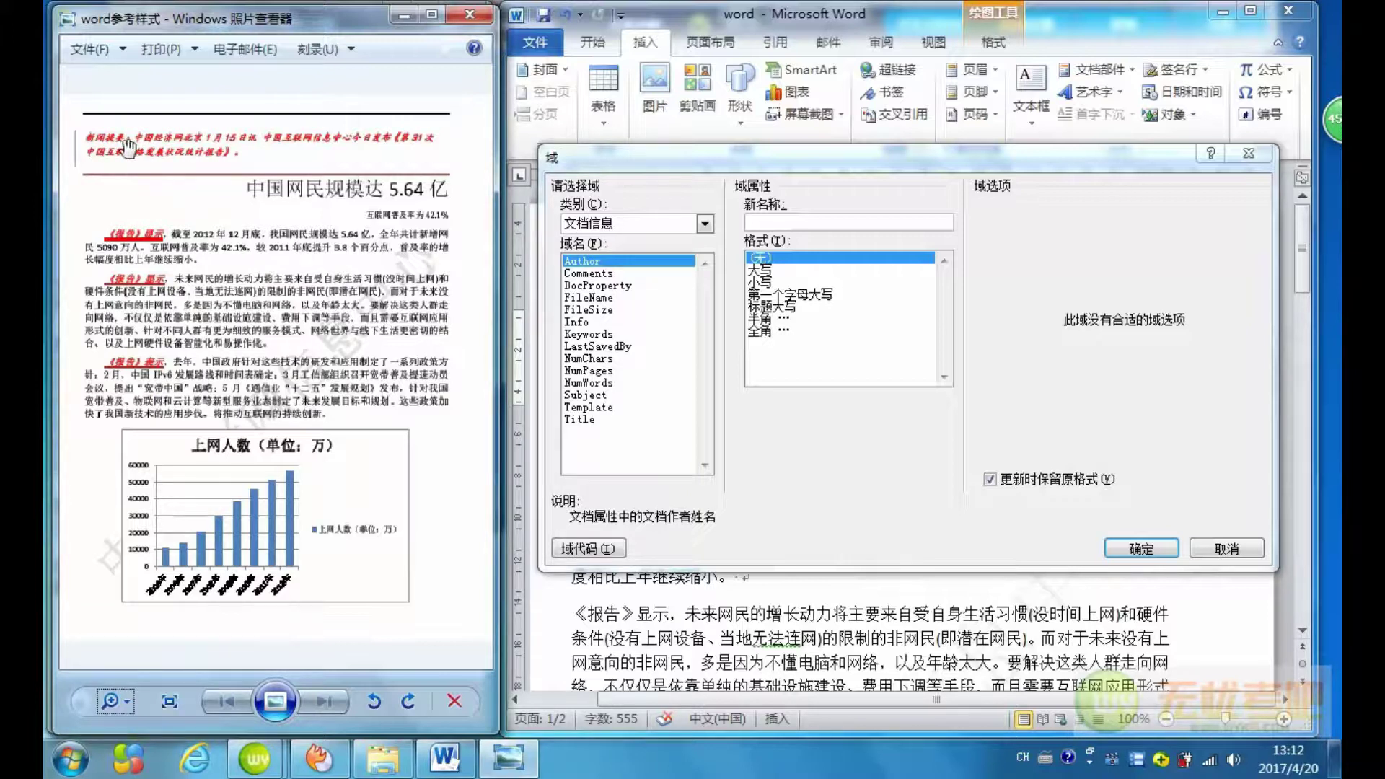
Name the field 新闻提要 and insert it at the start of the sidebar
{"action": "left_click", "coordinate": [765, 223]}
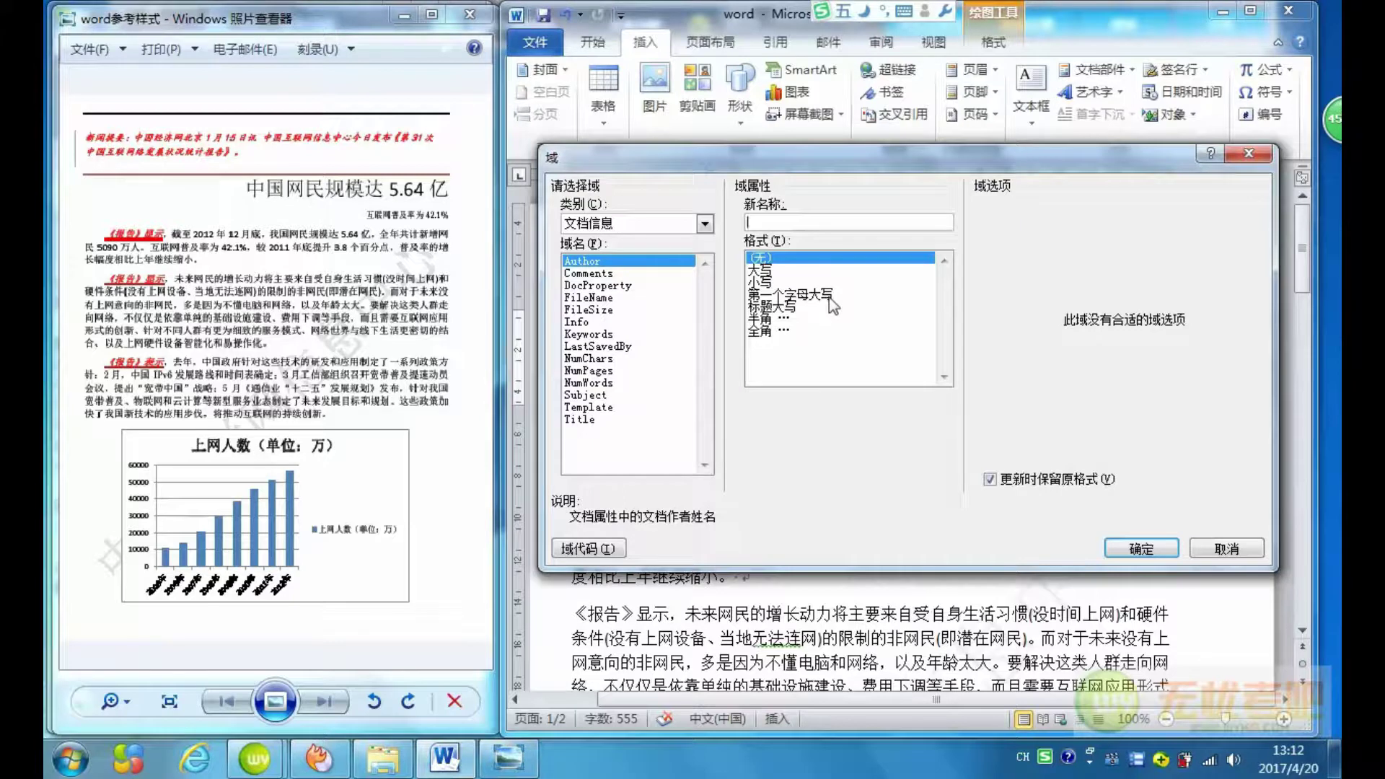
{"action": "type", "text": "新"}
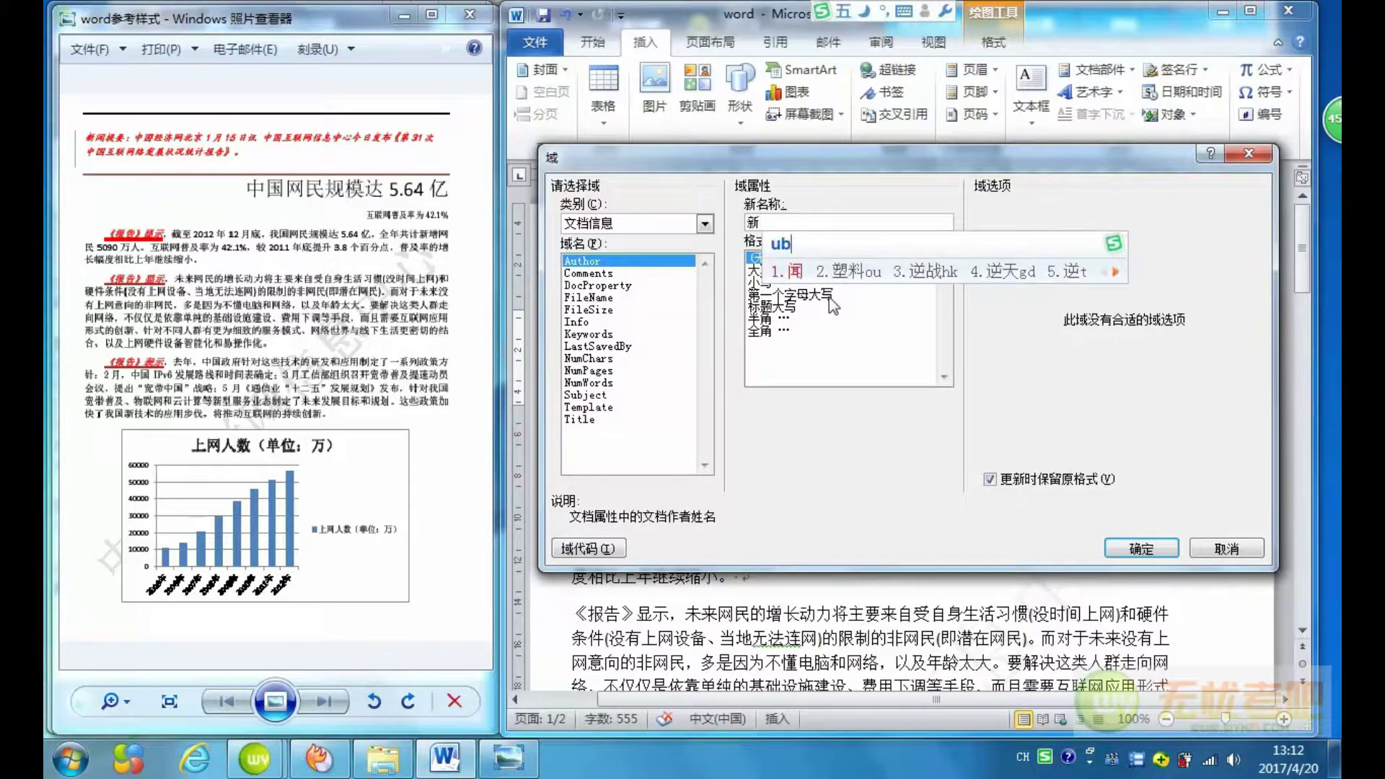
{"action": "type", "text": "闻"}
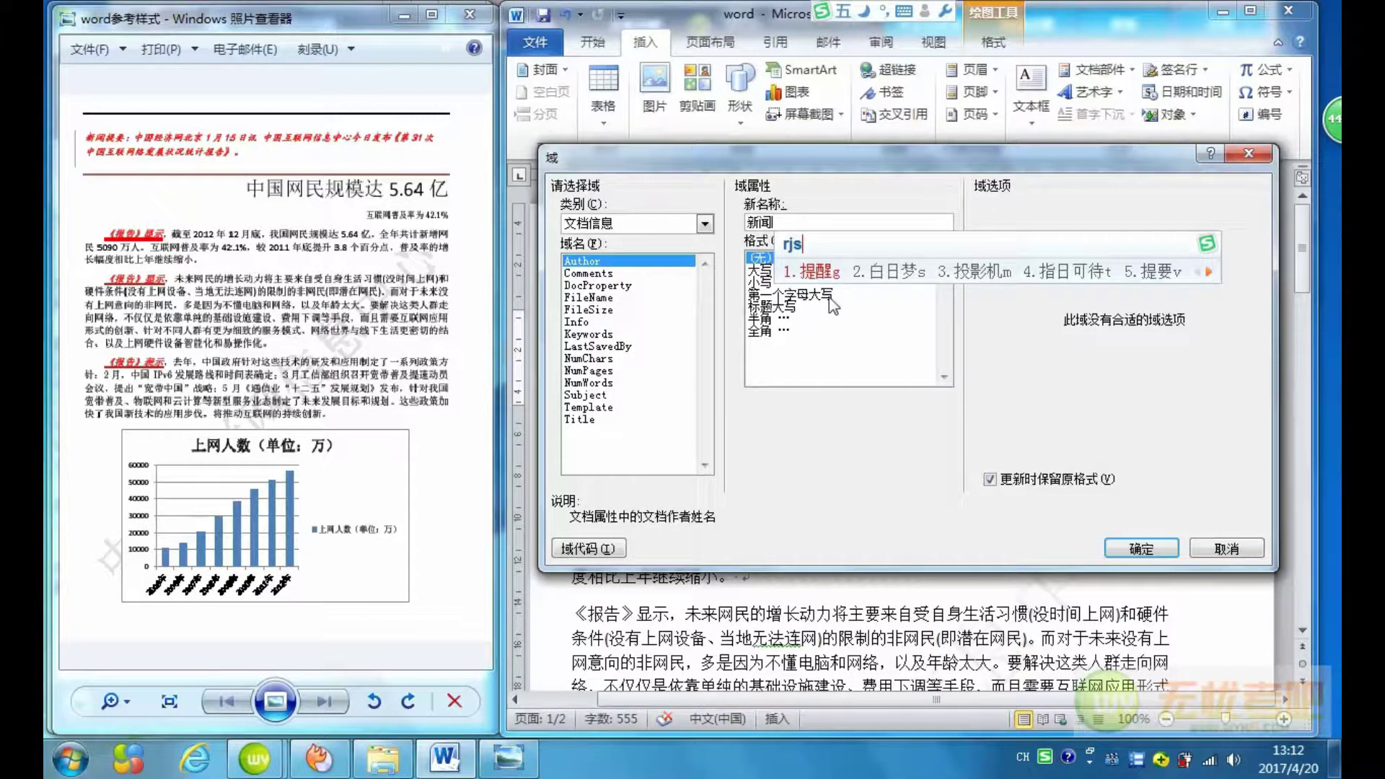
{"action": "type", "text": "rjs提要："}
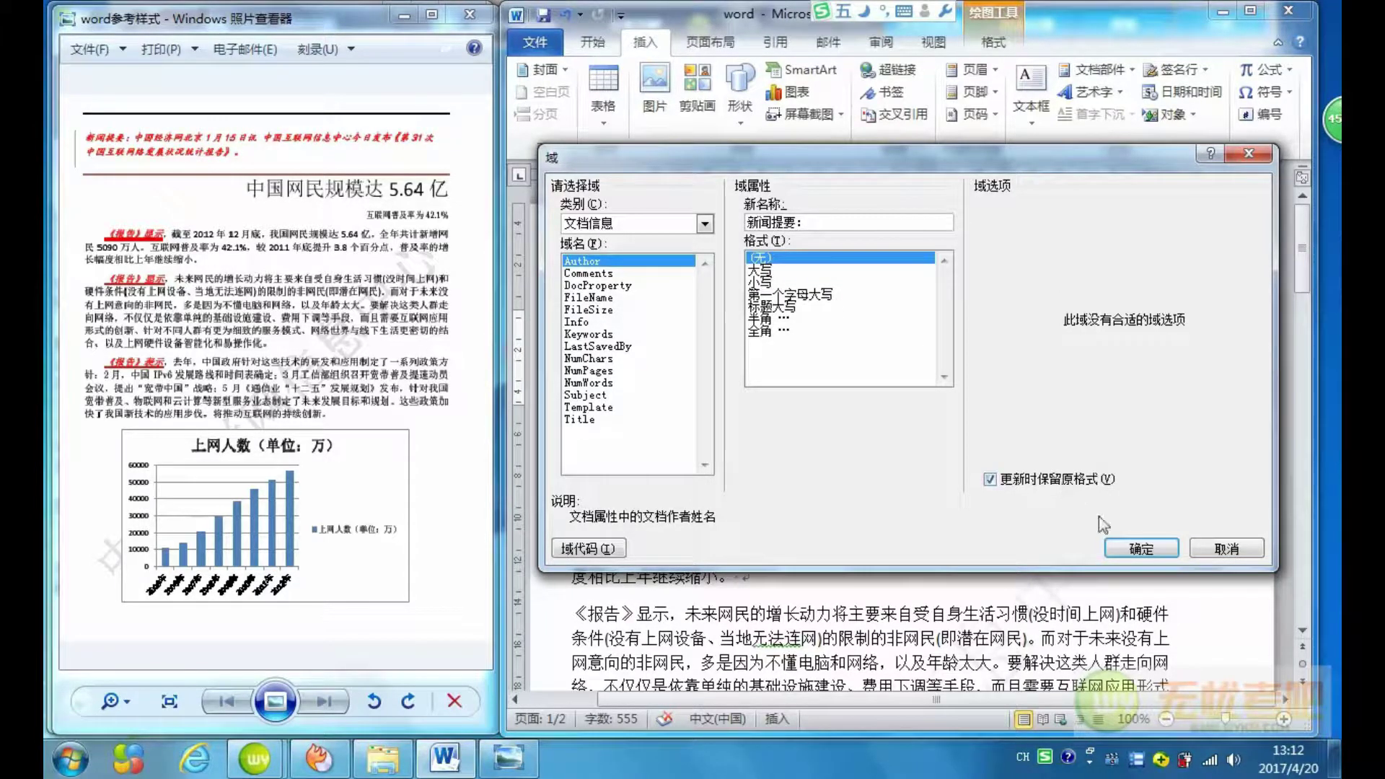
{"action": "left_click", "coordinate": [1119, 544]}
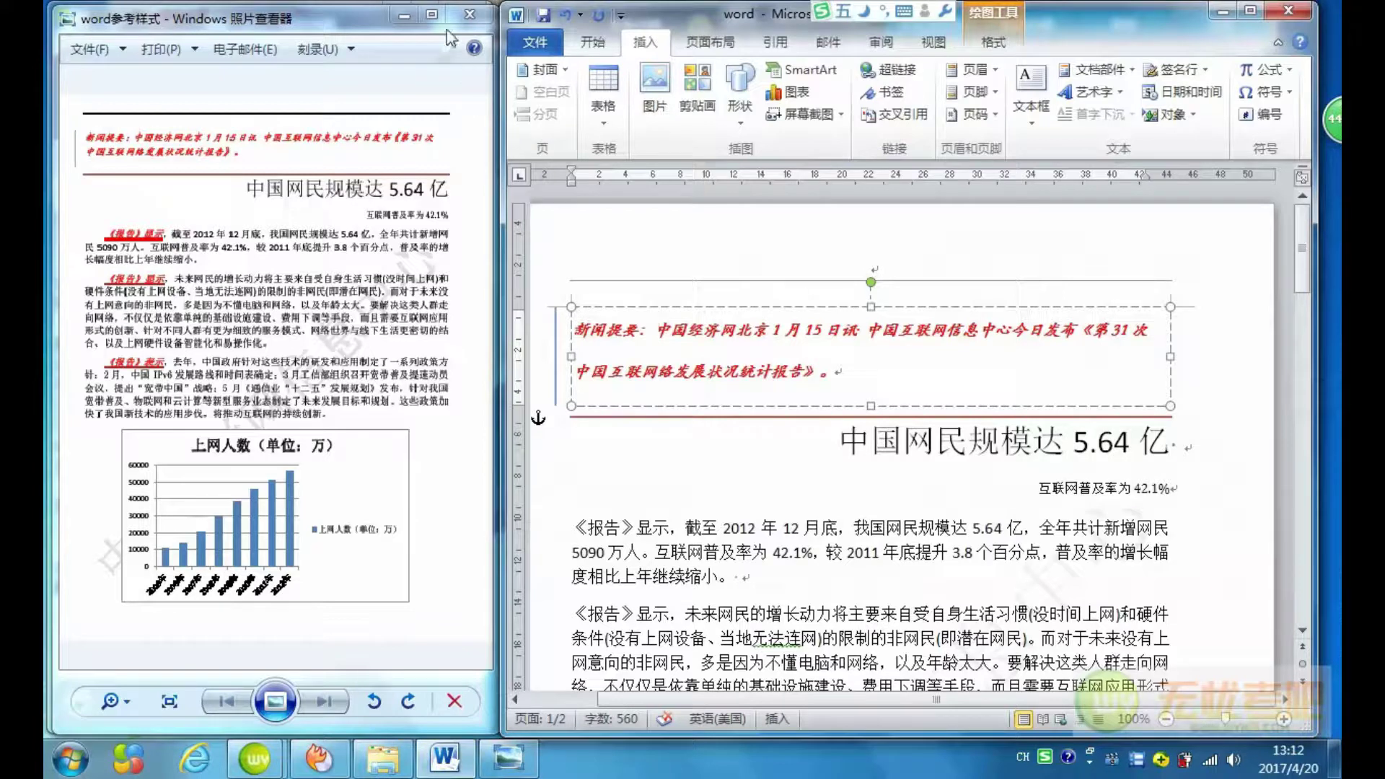
Minimize the reference image, read the next exam requirement and return to the report
{"action": "left_click", "coordinate": [404, 15]}
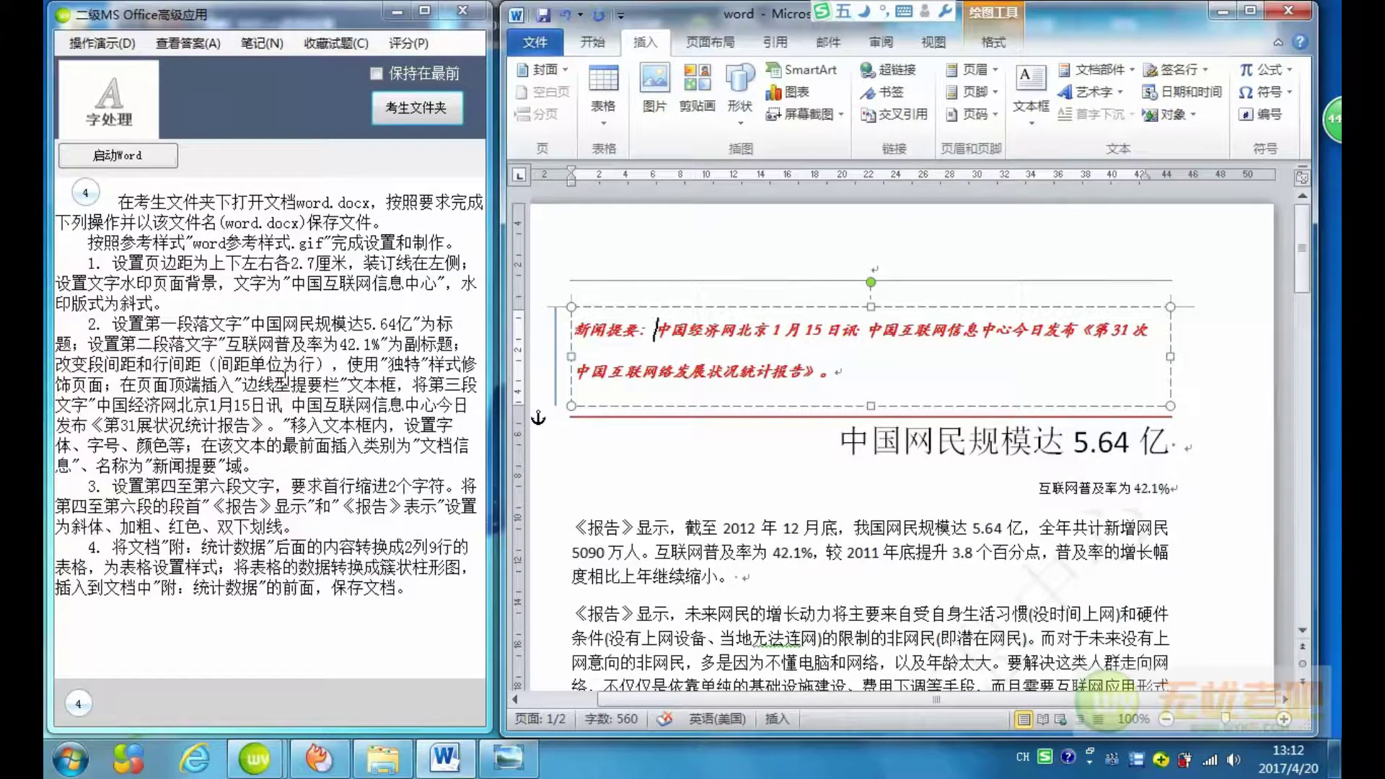
{"action": "left_click", "coordinate": [295, 527]}
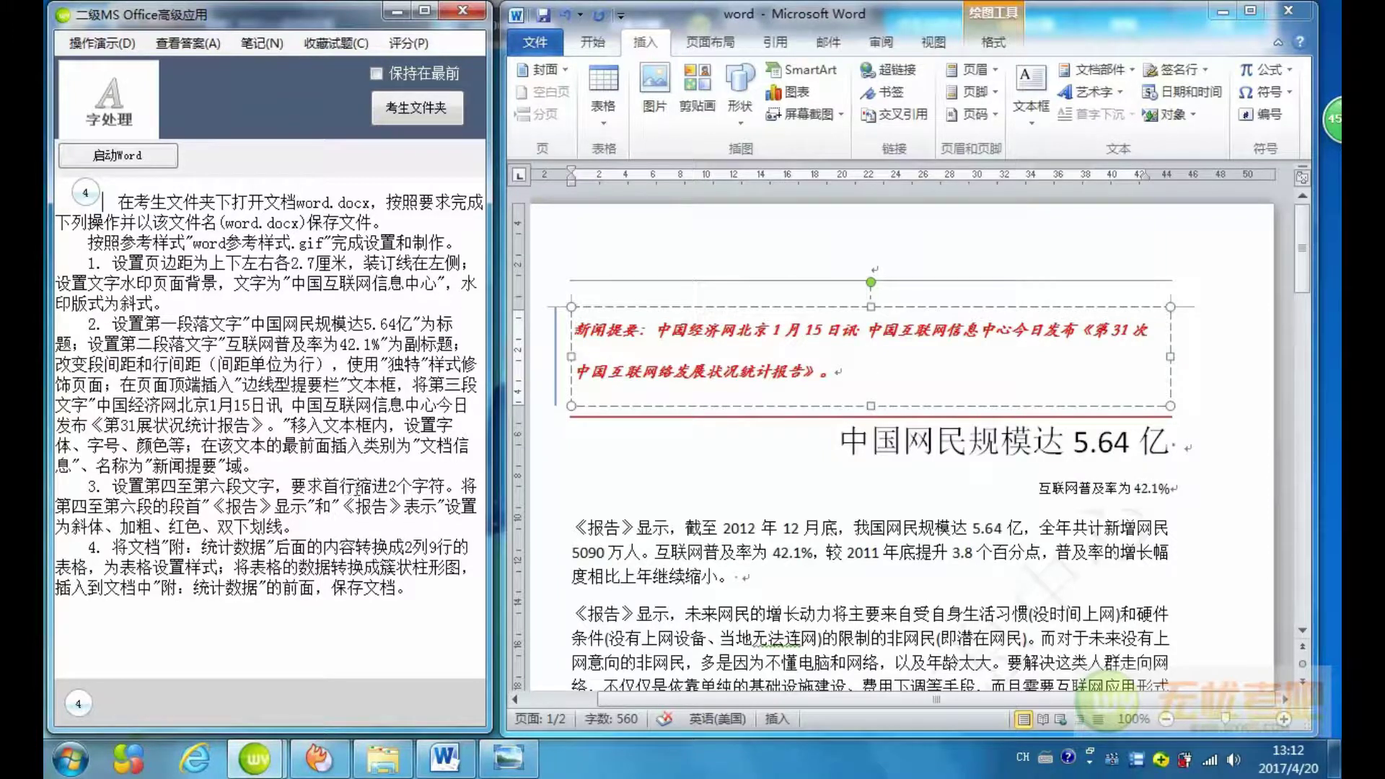
{"action": "left_click", "coordinate": [769, 486]}
{"action": "scroll", "coordinate": [769, 487], "scroll_direction": "down", "scroll_amount": 2}
{"action": "scroll", "coordinate": [751, 426], "scroll_direction": "down", "scroll_amount": 3}
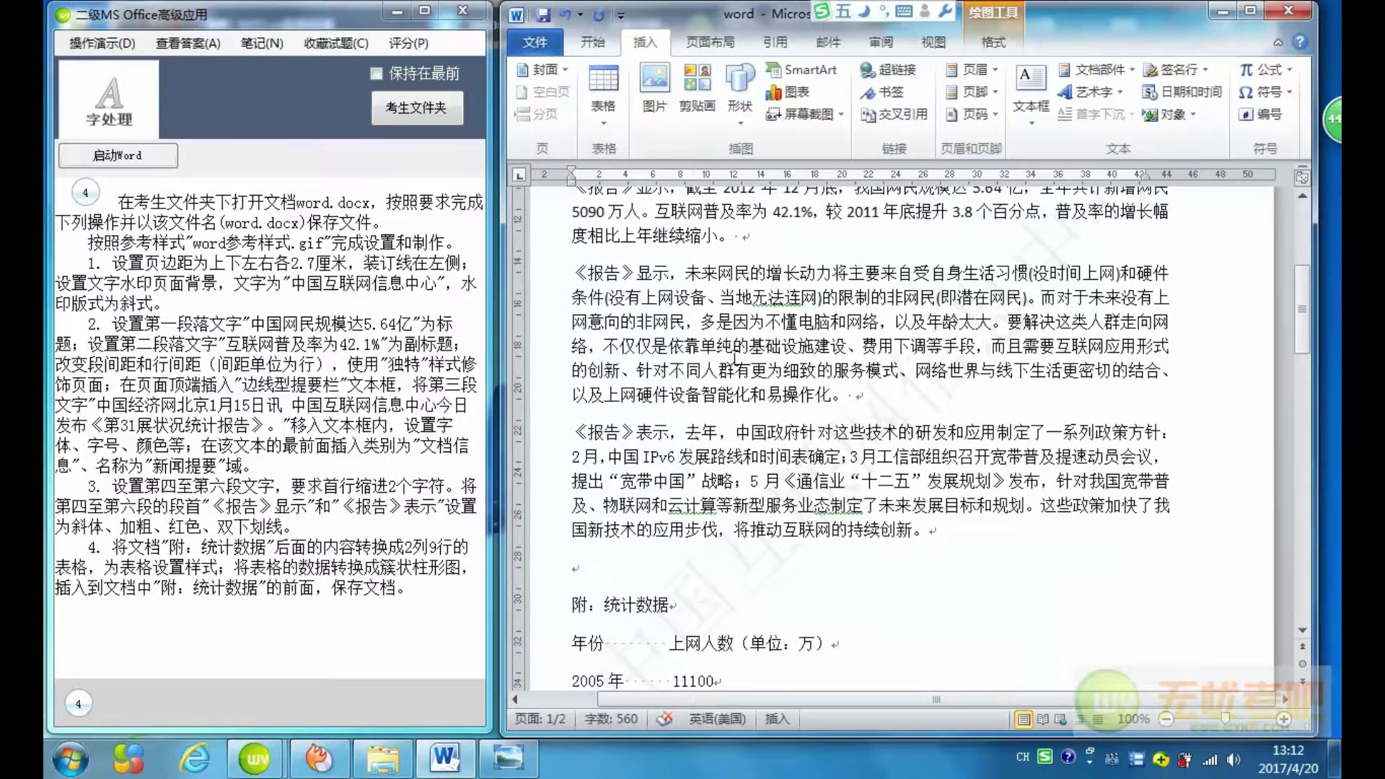
{"action": "scroll", "coordinate": [735, 358], "scroll_direction": "up", "scroll_amount": 1}
Give the three 《报告》 paragraphs a 首行缩进 of 2 characters in the Paragraph dialog
{"action": "left_click_drag", "start_coordinate": [565, 236], "coordinate": [934, 580]}
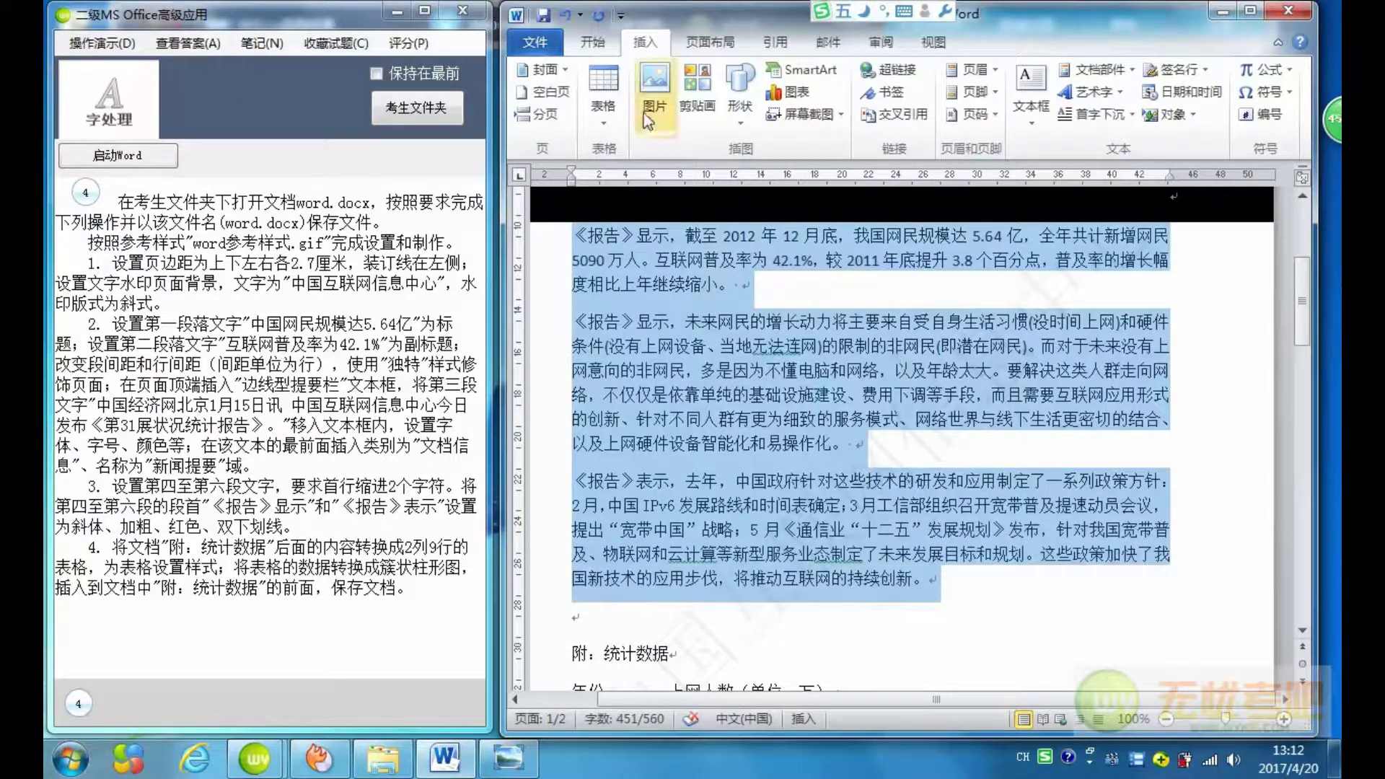
{"action": "left_click", "coordinate": [593, 43]}
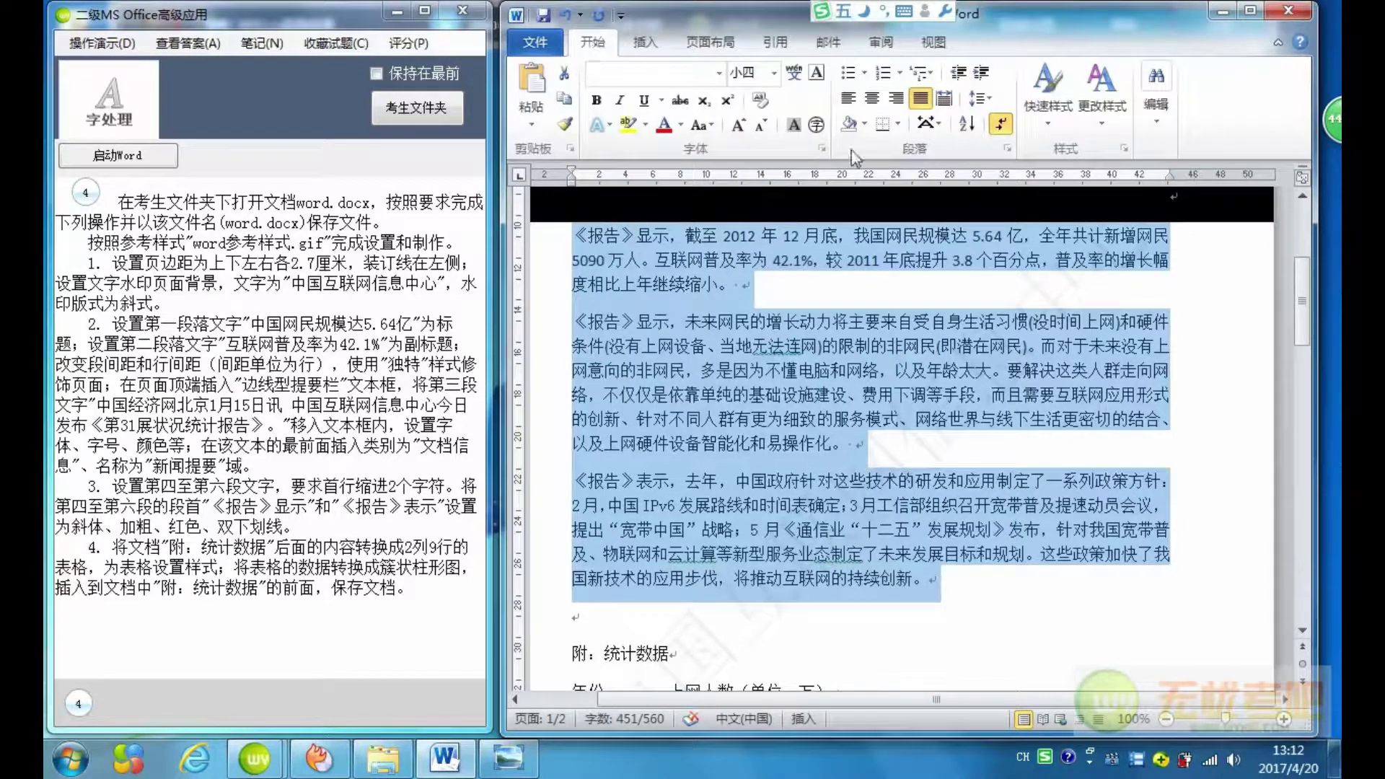
{"action": "left_click", "coordinate": [1007, 147]}
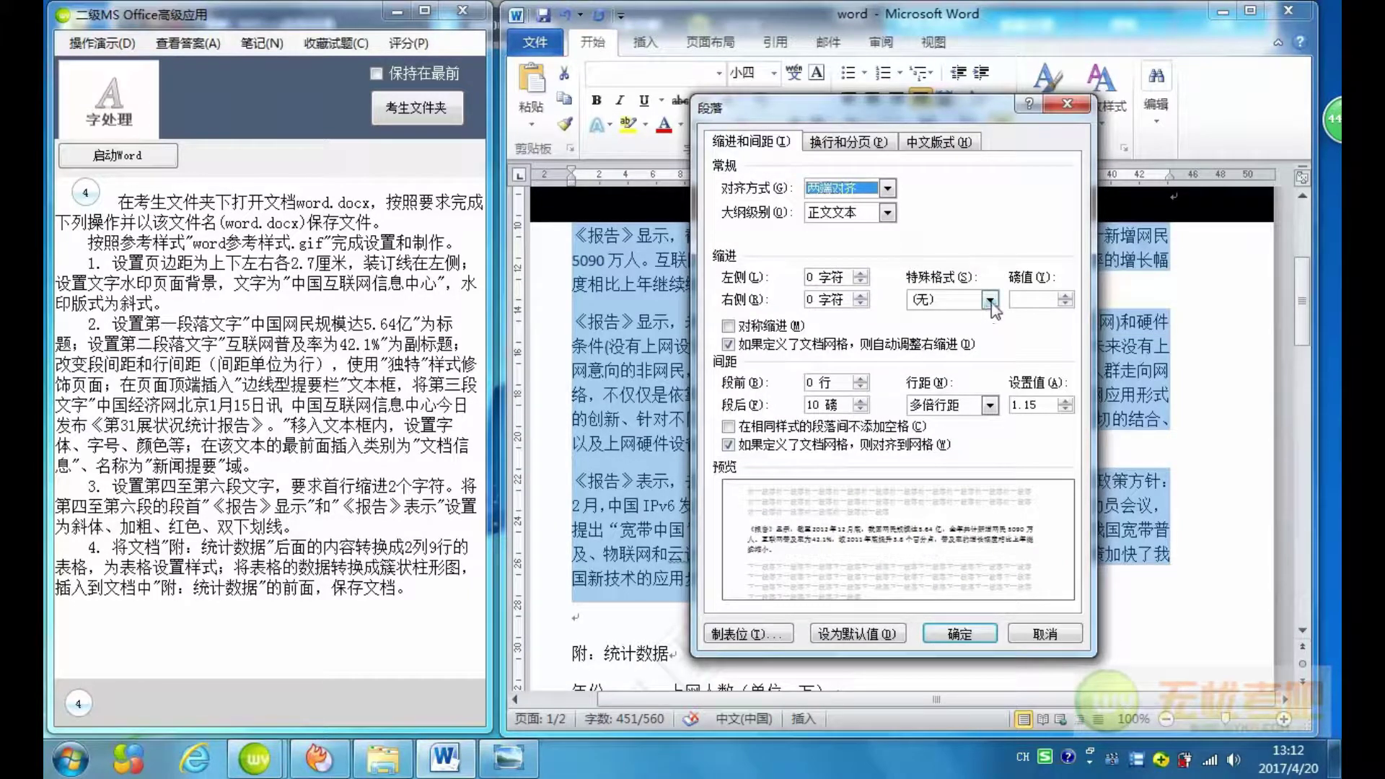
{"action": "left_click", "coordinate": [991, 301]}
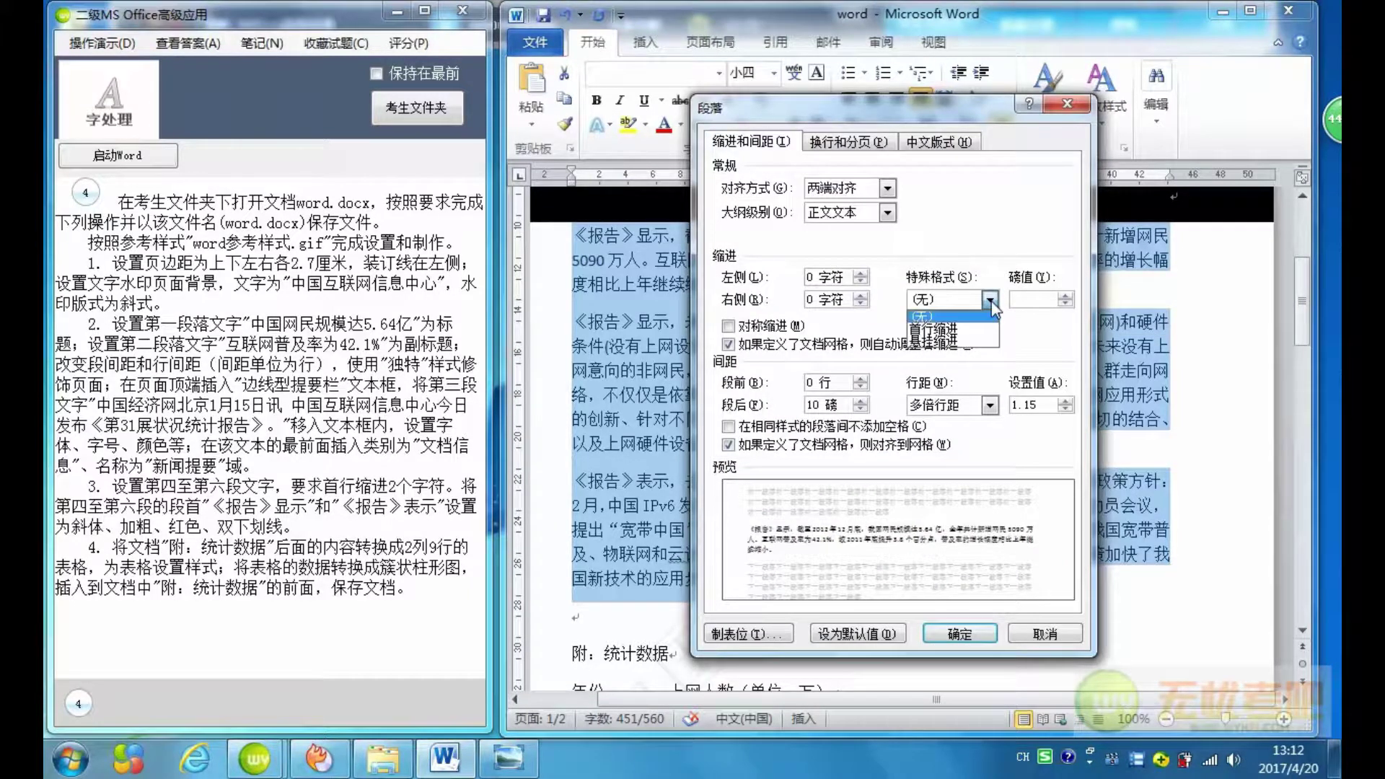
{"action": "left_click", "coordinate": [945, 329]}
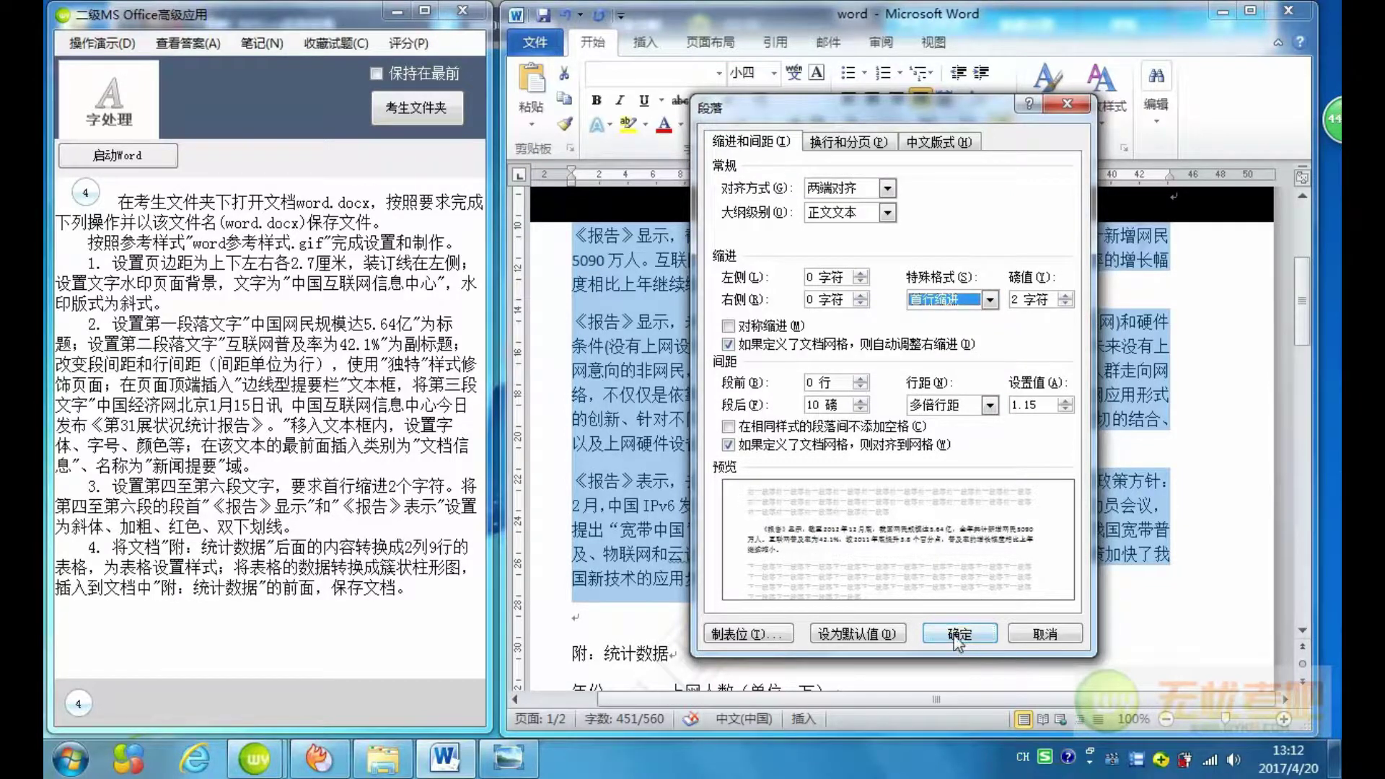
{"action": "left_click", "coordinate": [960, 635]}
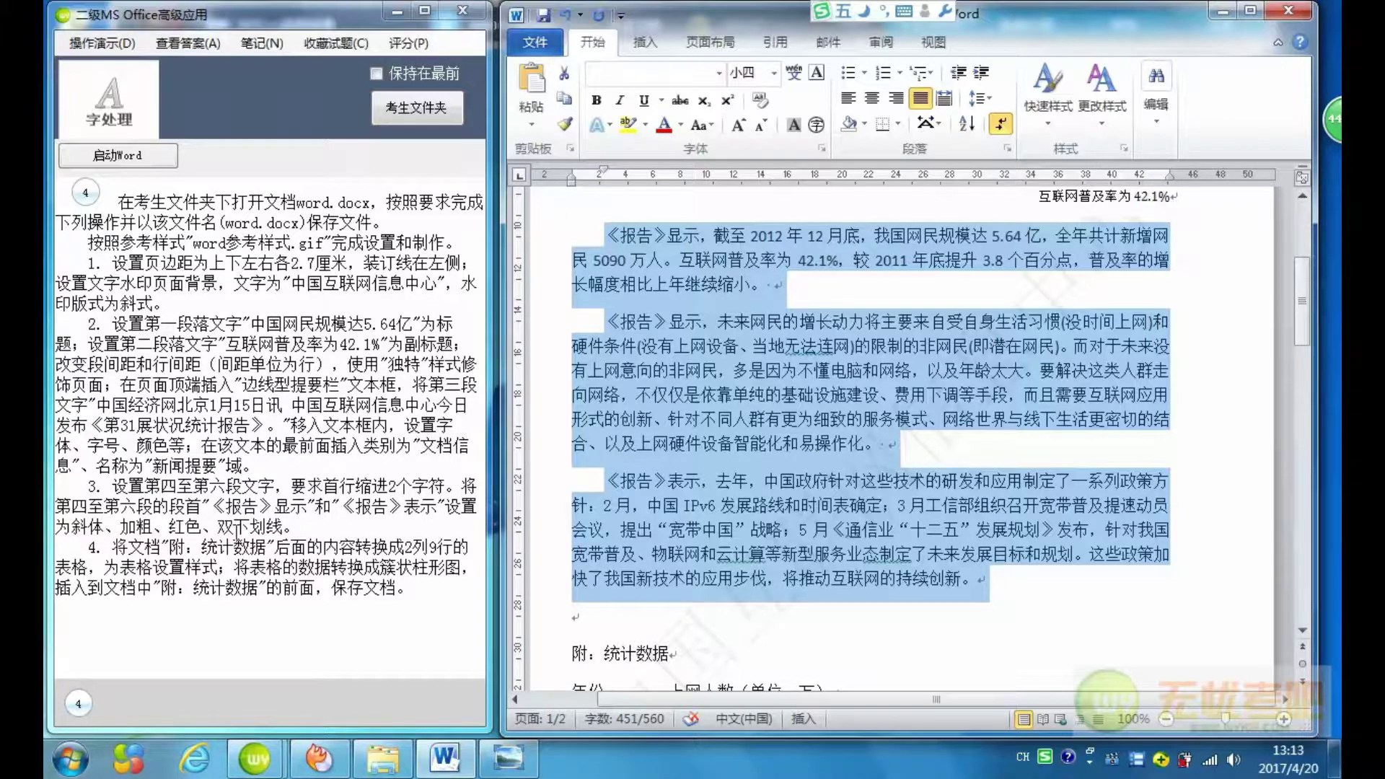
Make the three 《报告》显示/表示 lead-ins italic, bold, red and double-underlined, then compare with the reference
{"action": "left_click", "coordinate": [713, 355]}
{"action": "left_click_drag", "start_coordinate": [606, 236], "coordinate": [698, 236]}
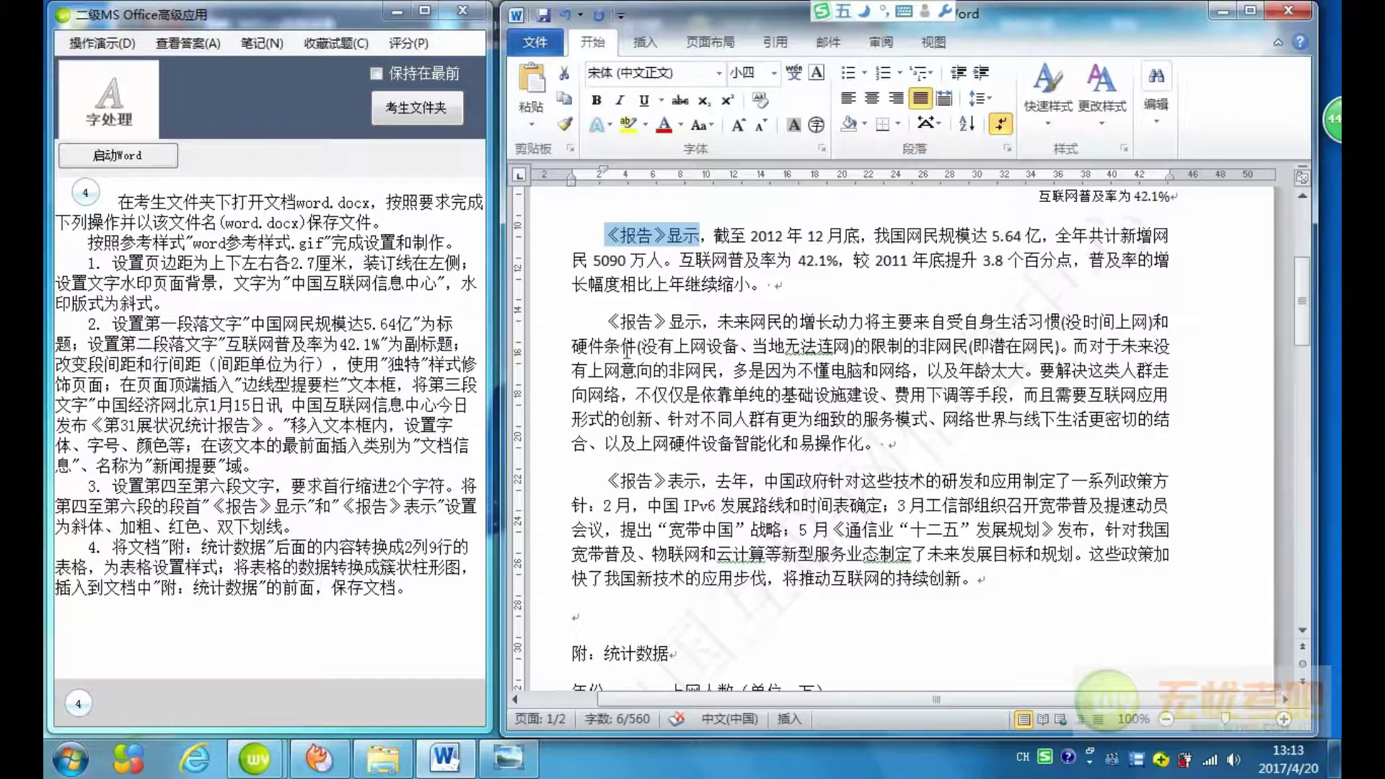
{"action": "left_click_drag", "start_coordinate": [607, 320], "coordinate": [704, 319]}
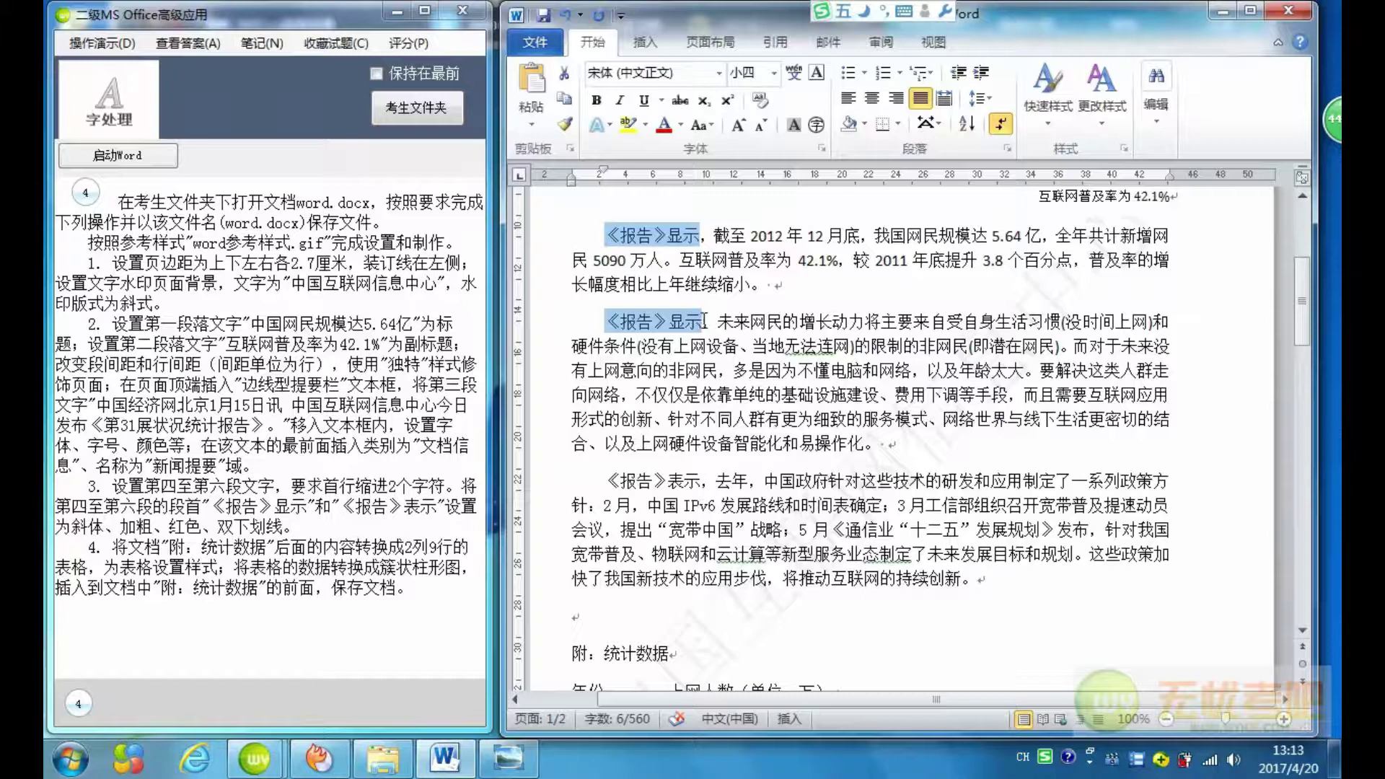
{"action": "left_click_drag", "start_coordinate": [606, 480], "coordinate": [698, 476]}
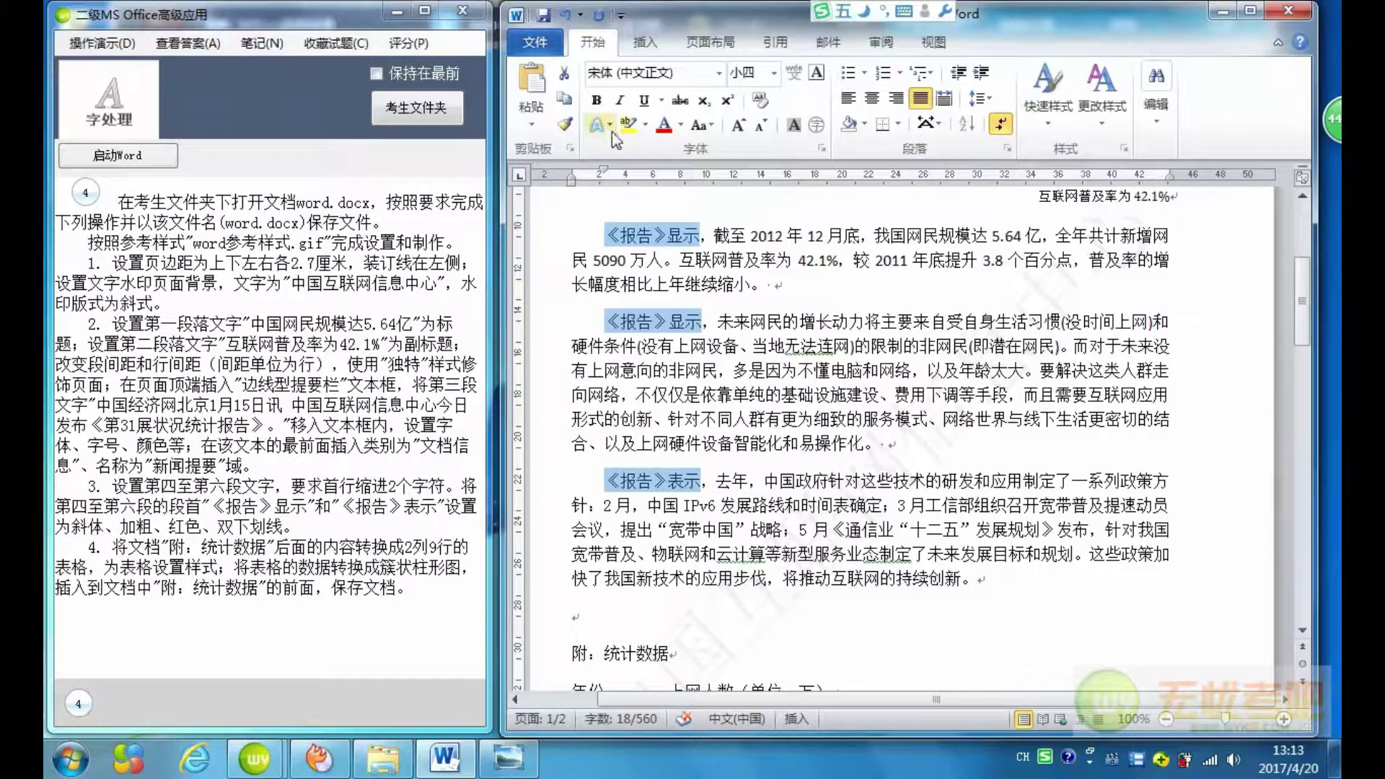
{"action": "left_click", "coordinate": [619, 101]}
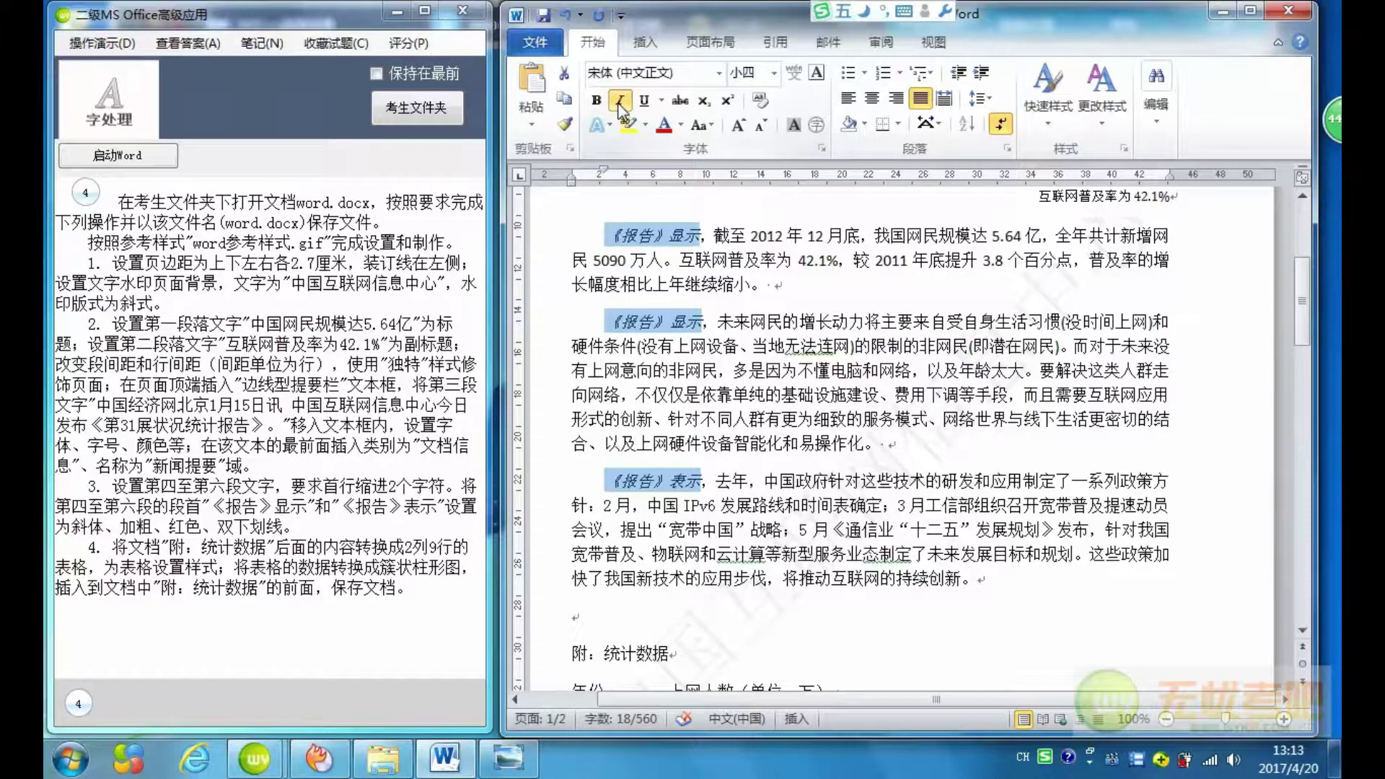
{"action": "left_click", "coordinate": [596, 100]}
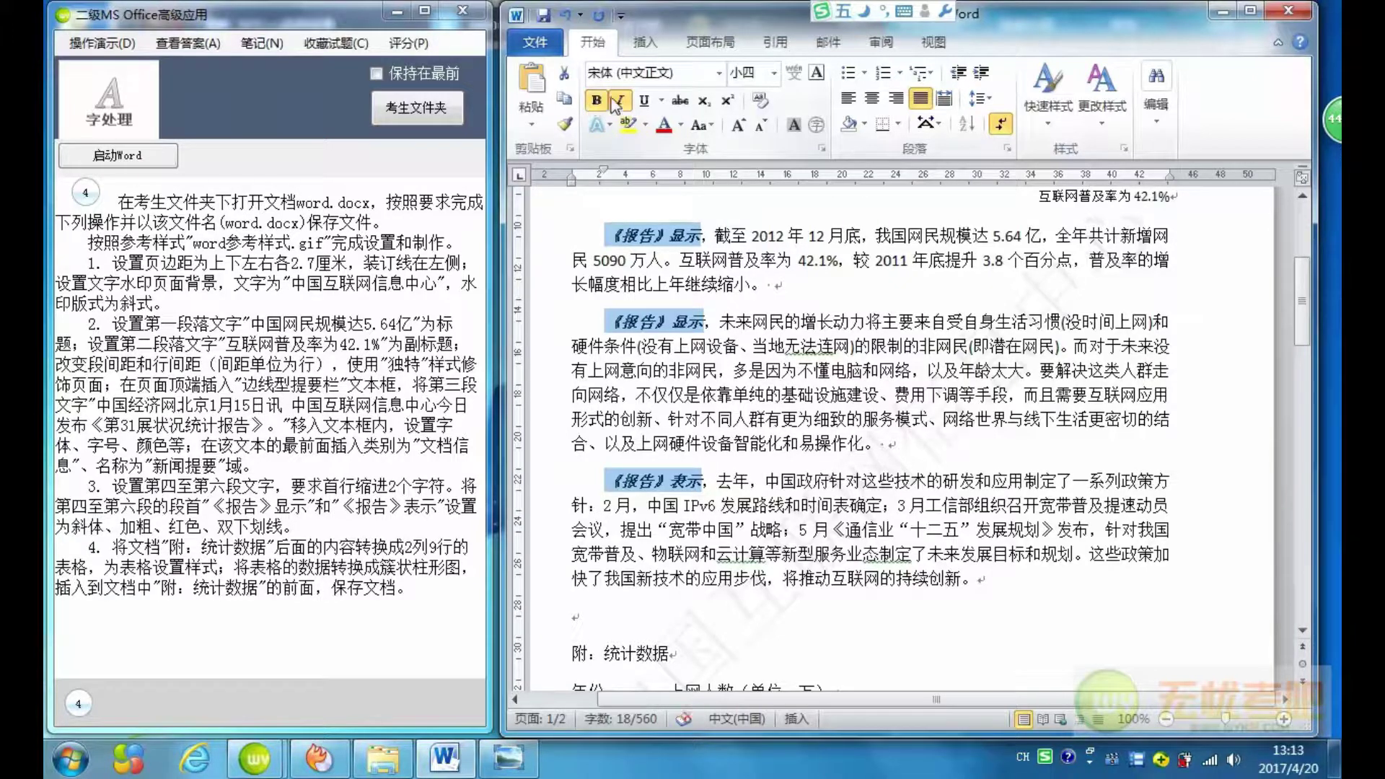
{"action": "left_click", "coordinate": [666, 125]}
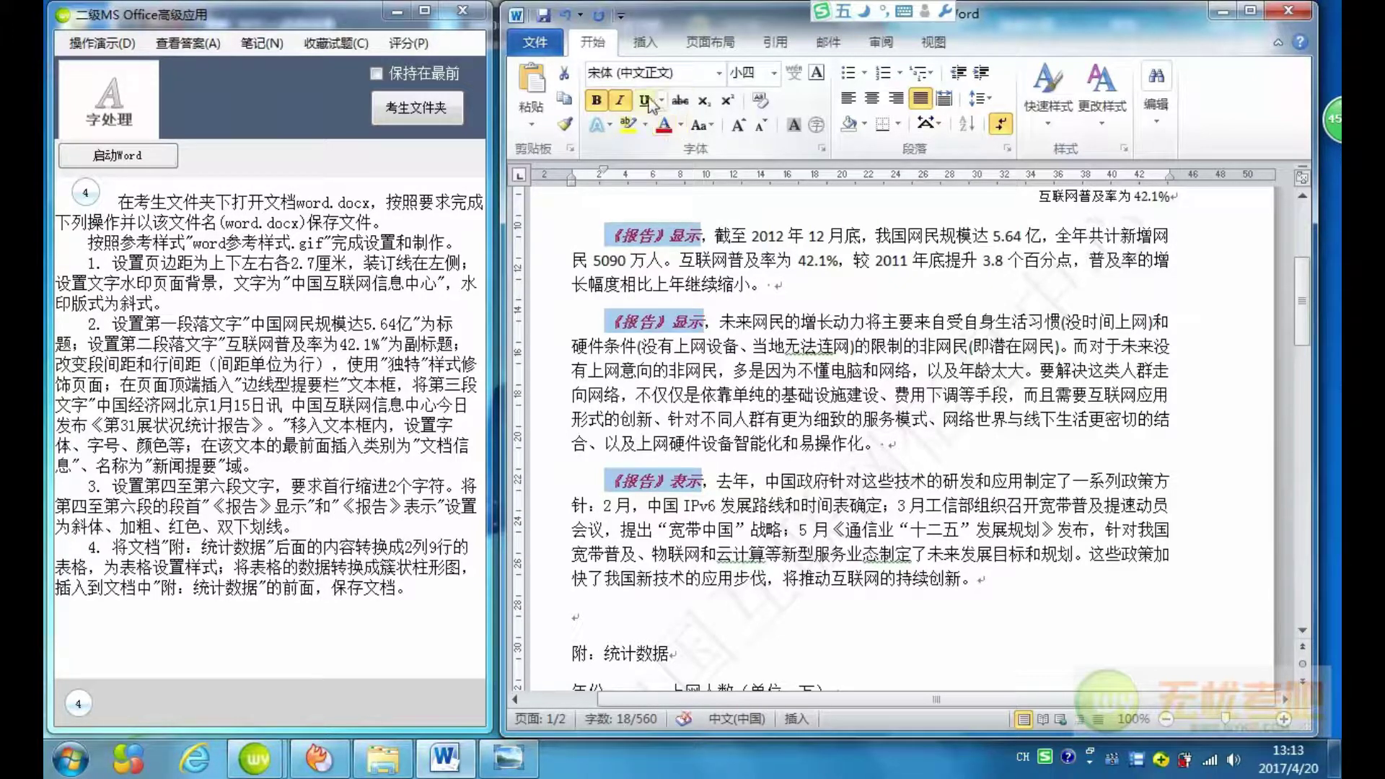
{"action": "left_click", "coordinate": [662, 102]}
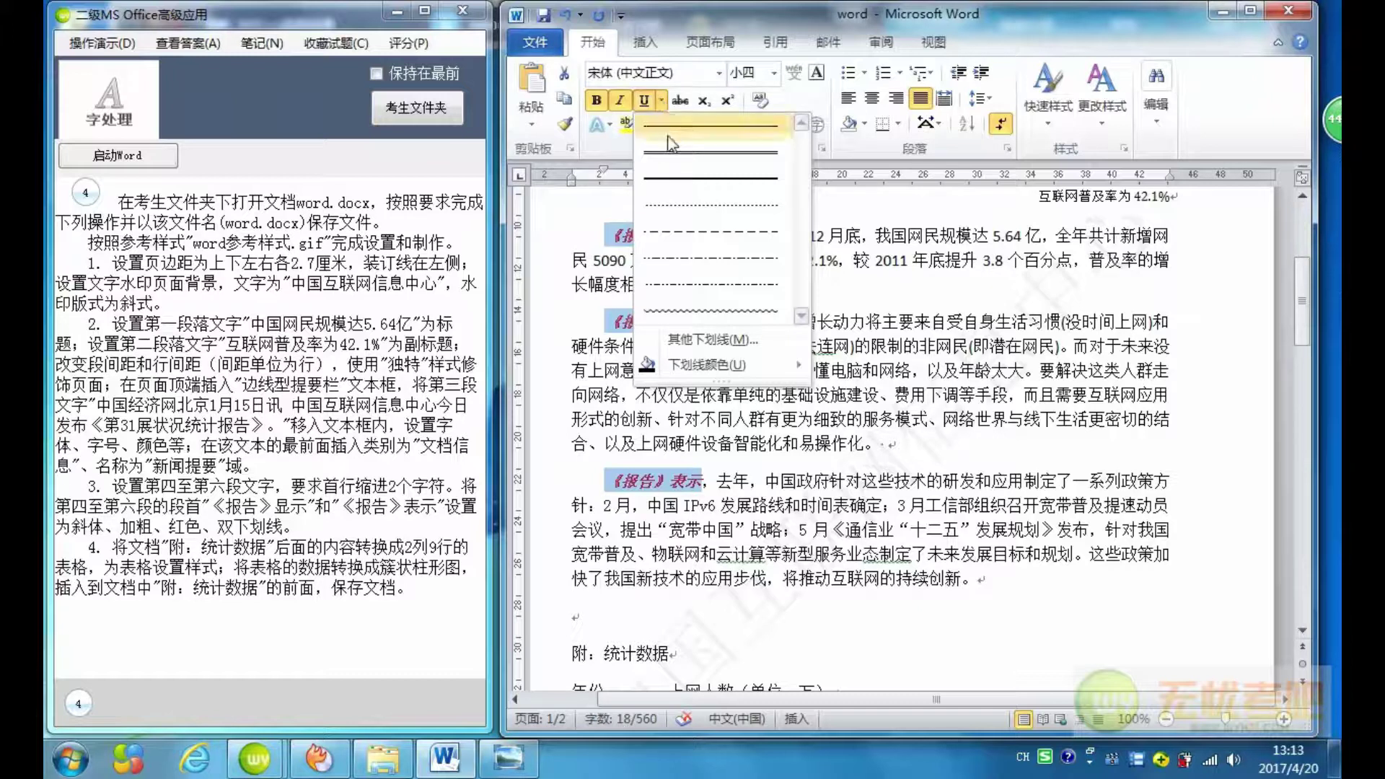
{"action": "left_click", "coordinate": [669, 163]}
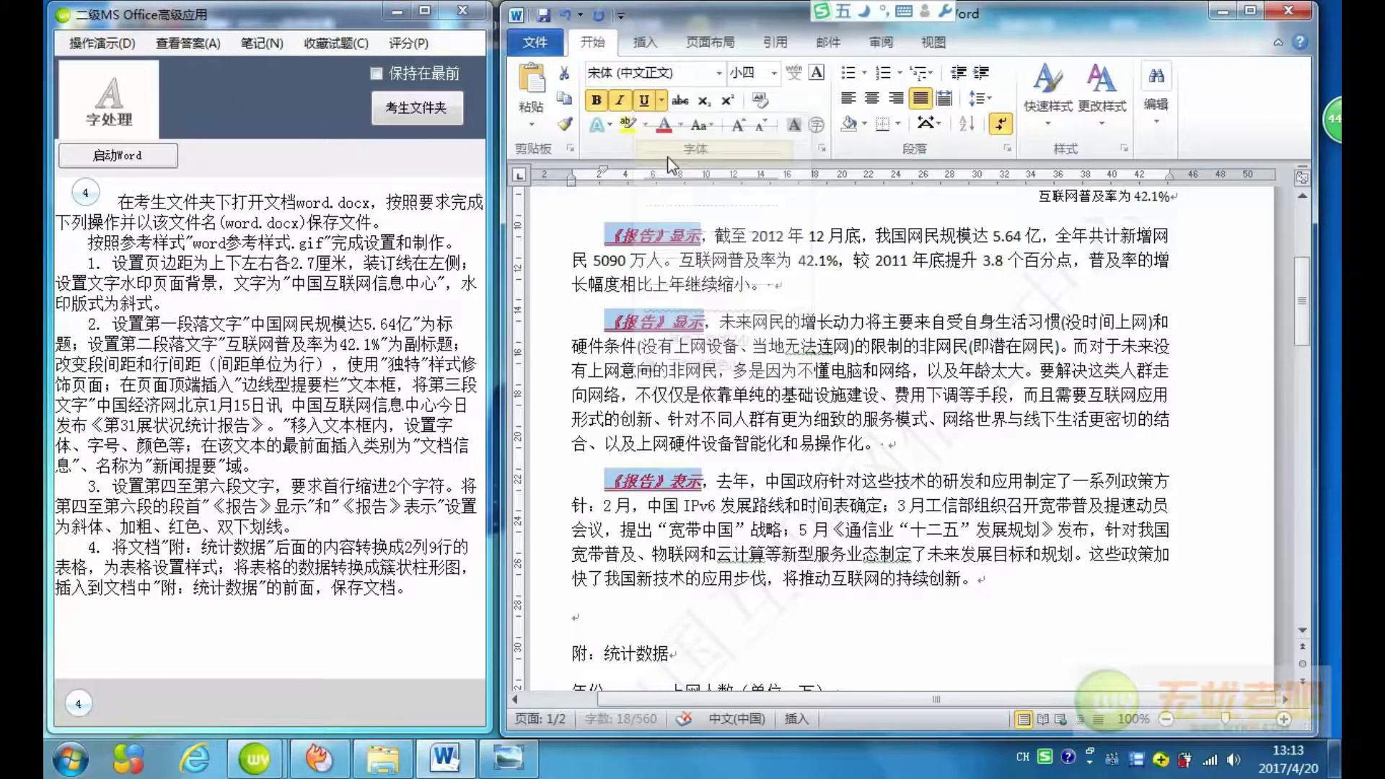
{"action": "left_click", "coordinate": [660, 323]}
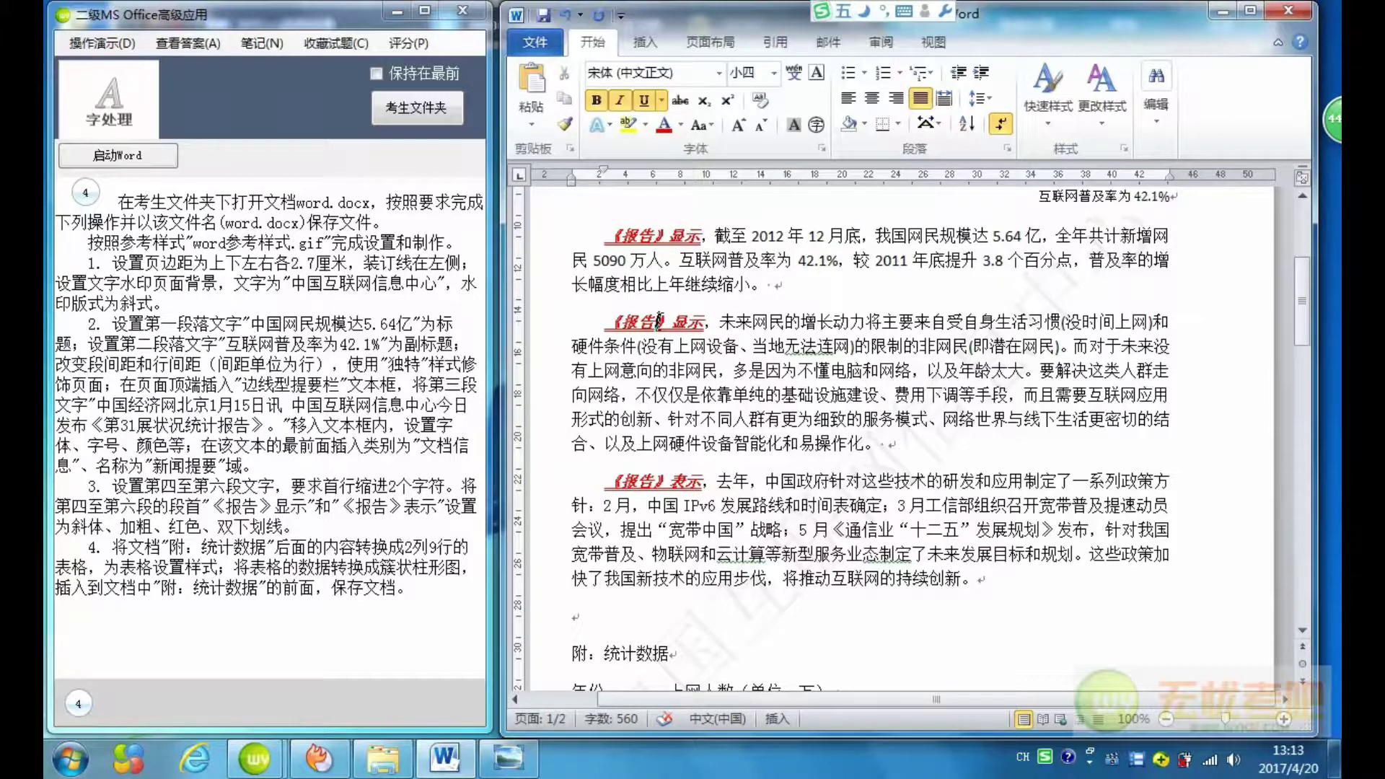
{"action": "left_click", "coordinate": [509, 758]}
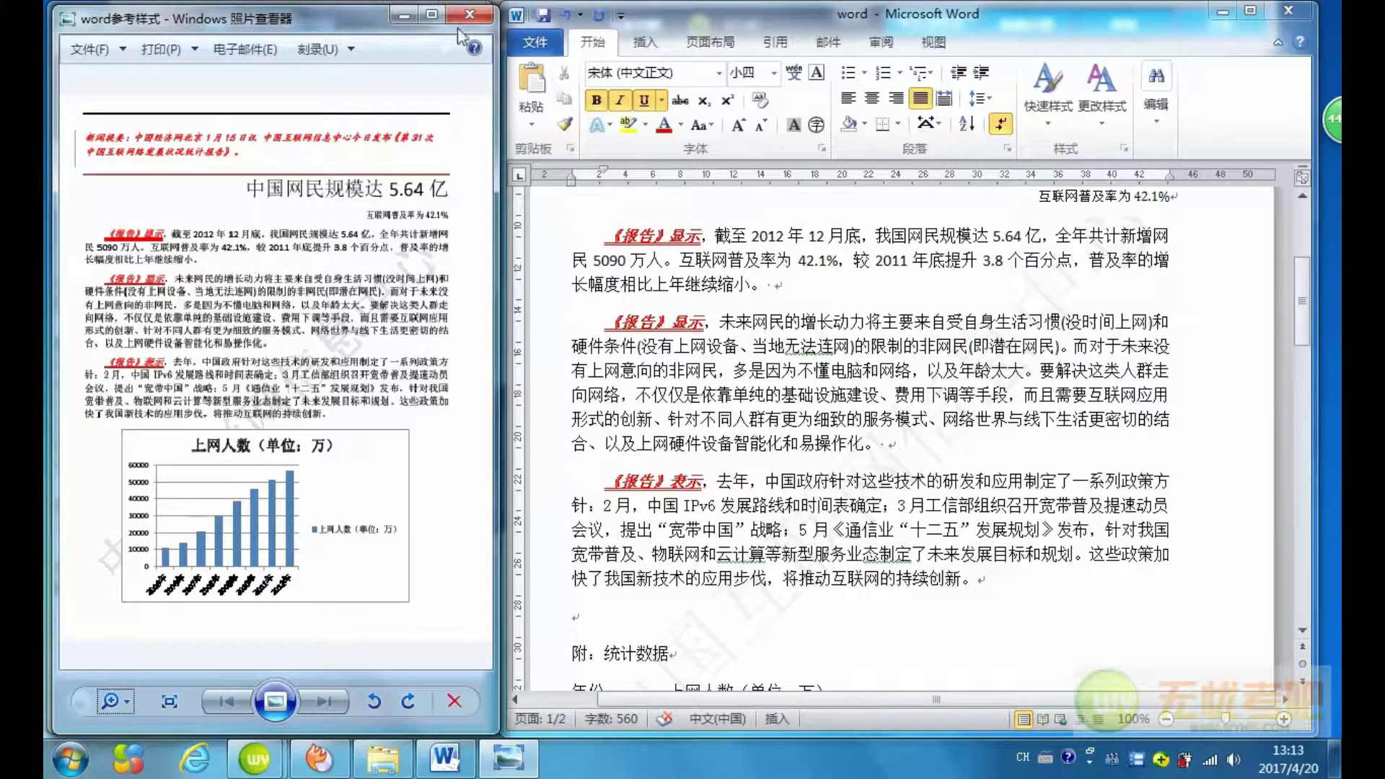
{"action": "left_click", "coordinate": [401, 16]}
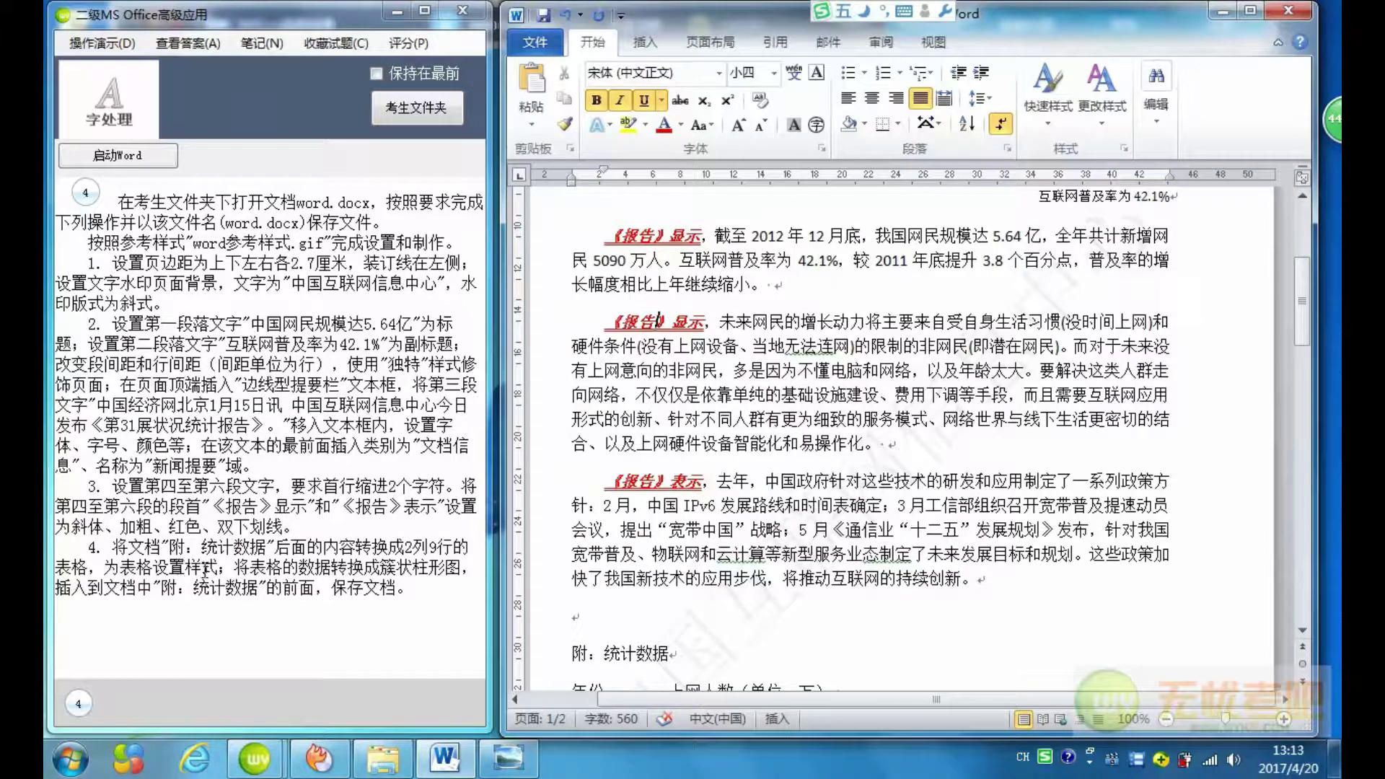
Select the year and 上网人数 data list under 附：统计数据
{"action": "left_click", "coordinate": [715, 514]}
{"action": "scroll", "coordinate": [714, 514], "scroll_direction": "down", "scroll_amount": 7}
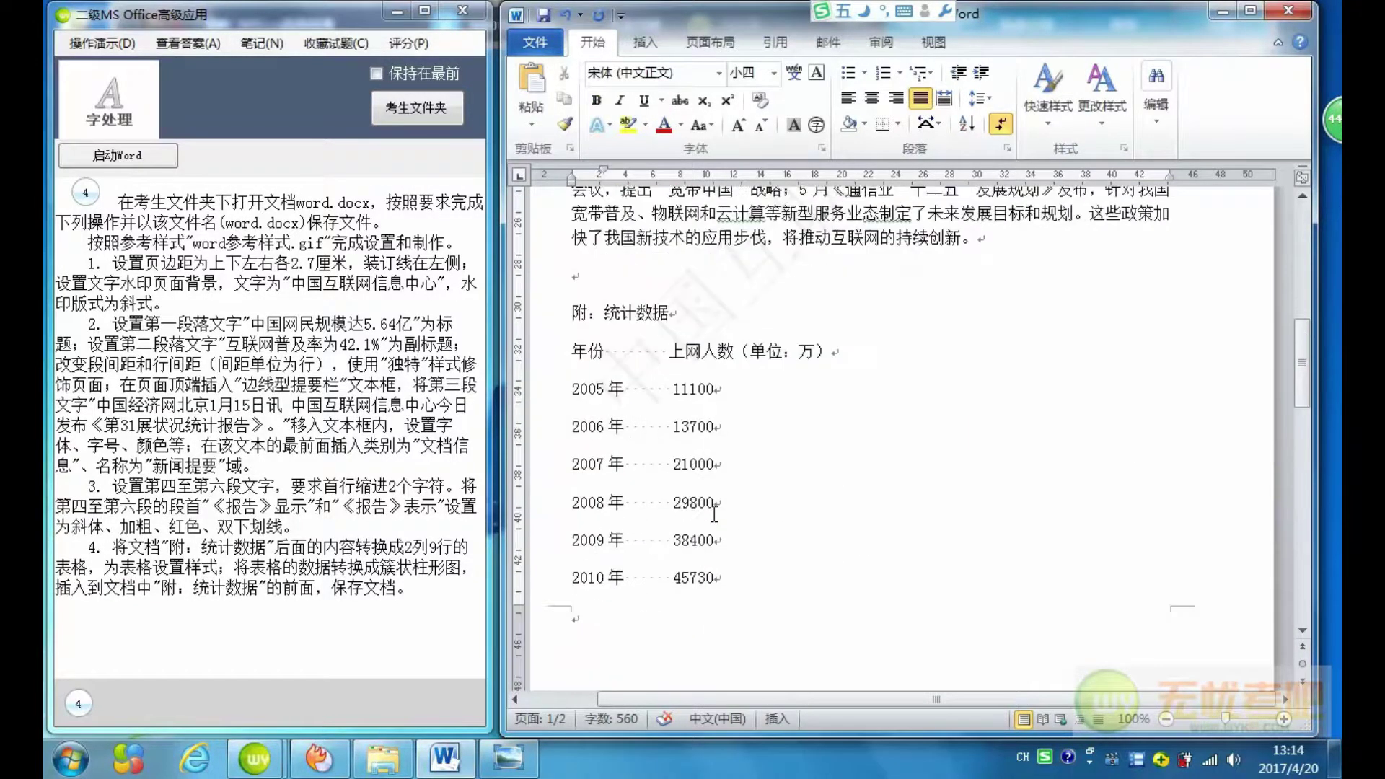
{"action": "scroll", "coordinate": [715, 515], "scroll_direction": "down", "scroll_amount": 2}
{"action": "scroll", "coordinate": [715, 515], "scroll_direction": "up", "scroll_amount": 3}
{"action": "scroll", "coordinate": [715, 515], "scroll_direction": "up", "scroll_amount": 3}
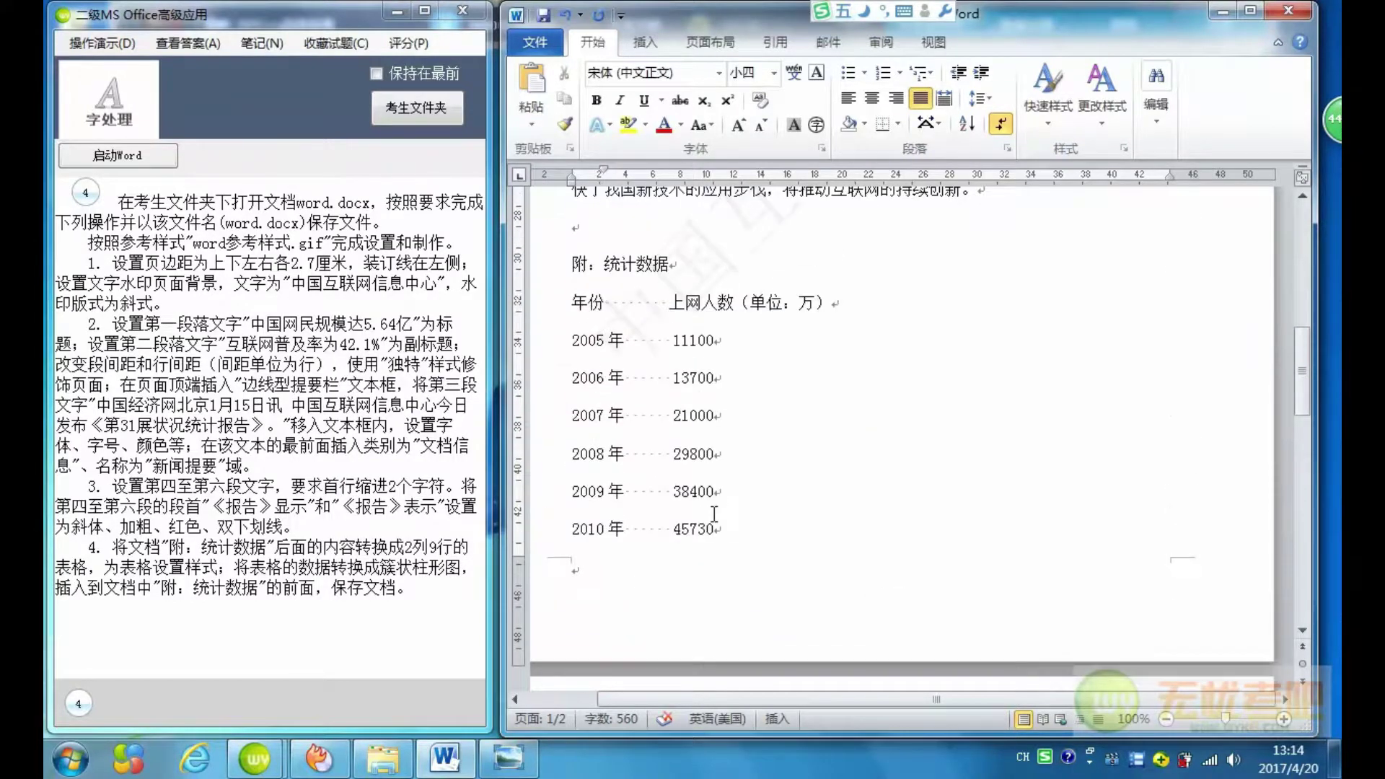
{"action": "left_click_drag", "start_coordinate": [567, 303], "coordinate": [780, 713]}
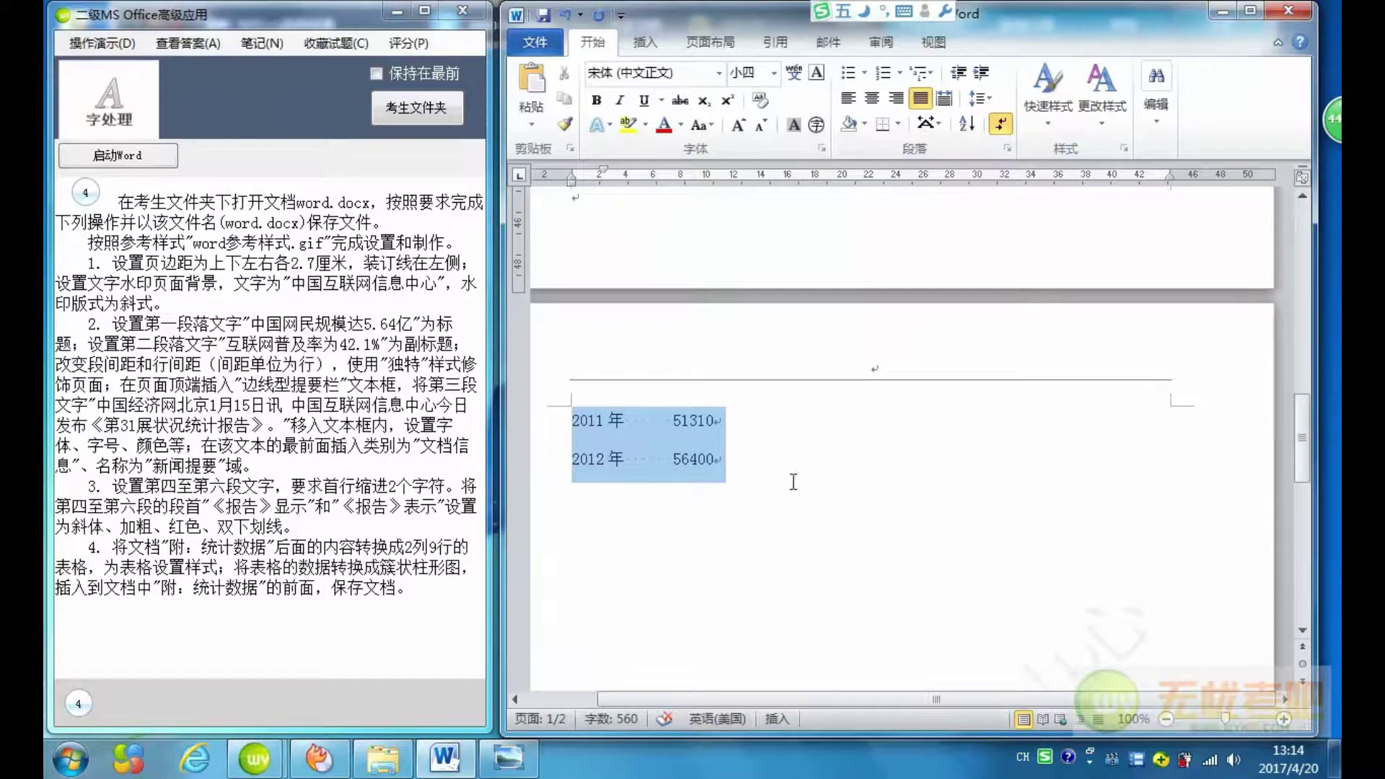
Convert the selected text into a 2-column table and bring up the reference sample image
{"action": "scroll", "coordinate": [794, 469], "scroll_direction": "up", "scroll_amount": 2}
{"action": "scroll", "coordinate": [797, 466], "scroll_direction": "up", "scroll_amount": 1}
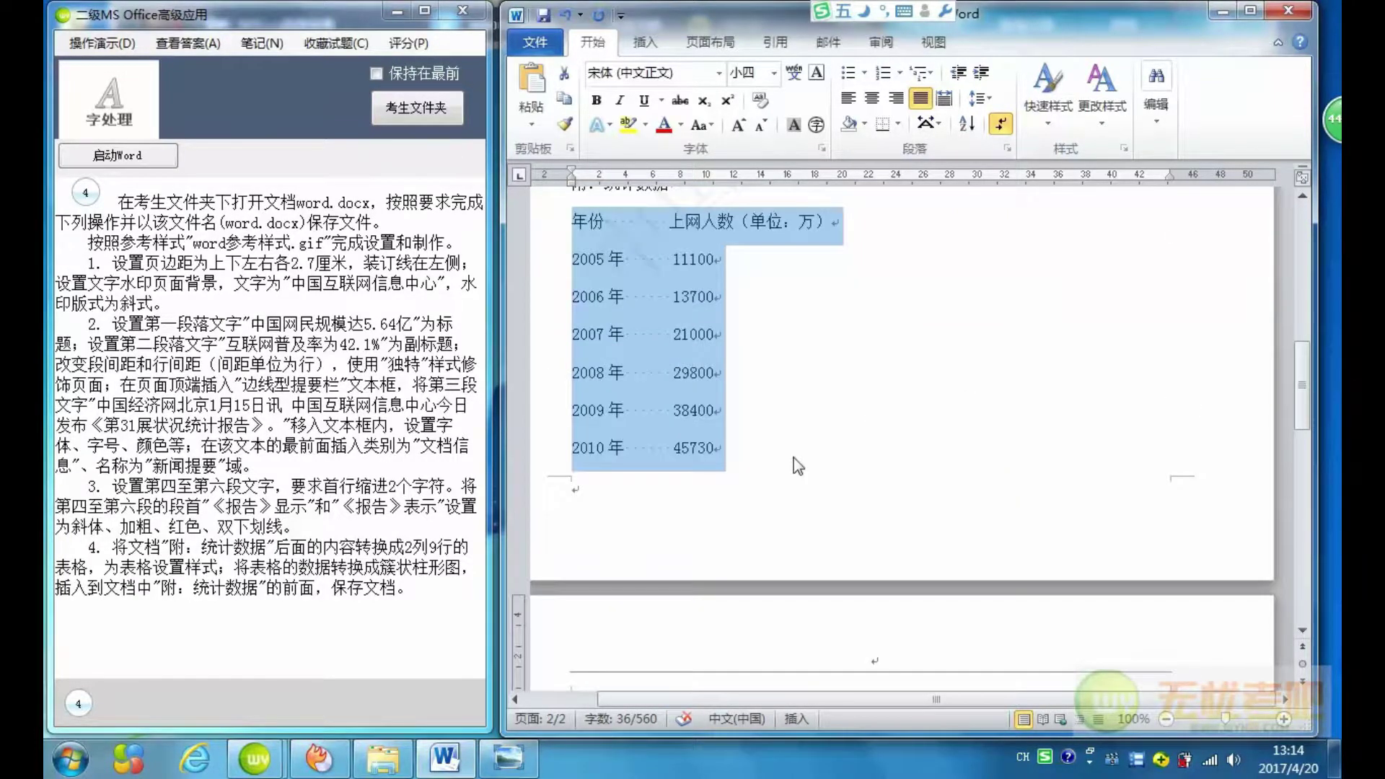
{"action": "scroll", "coordinate": [797, 466], "scroll_direction": "down", "scroll_amount": 1}
{"action": "scroll", "coordinate": [797, 466], "scroll_direction": "up", "scroll_amount": 2}
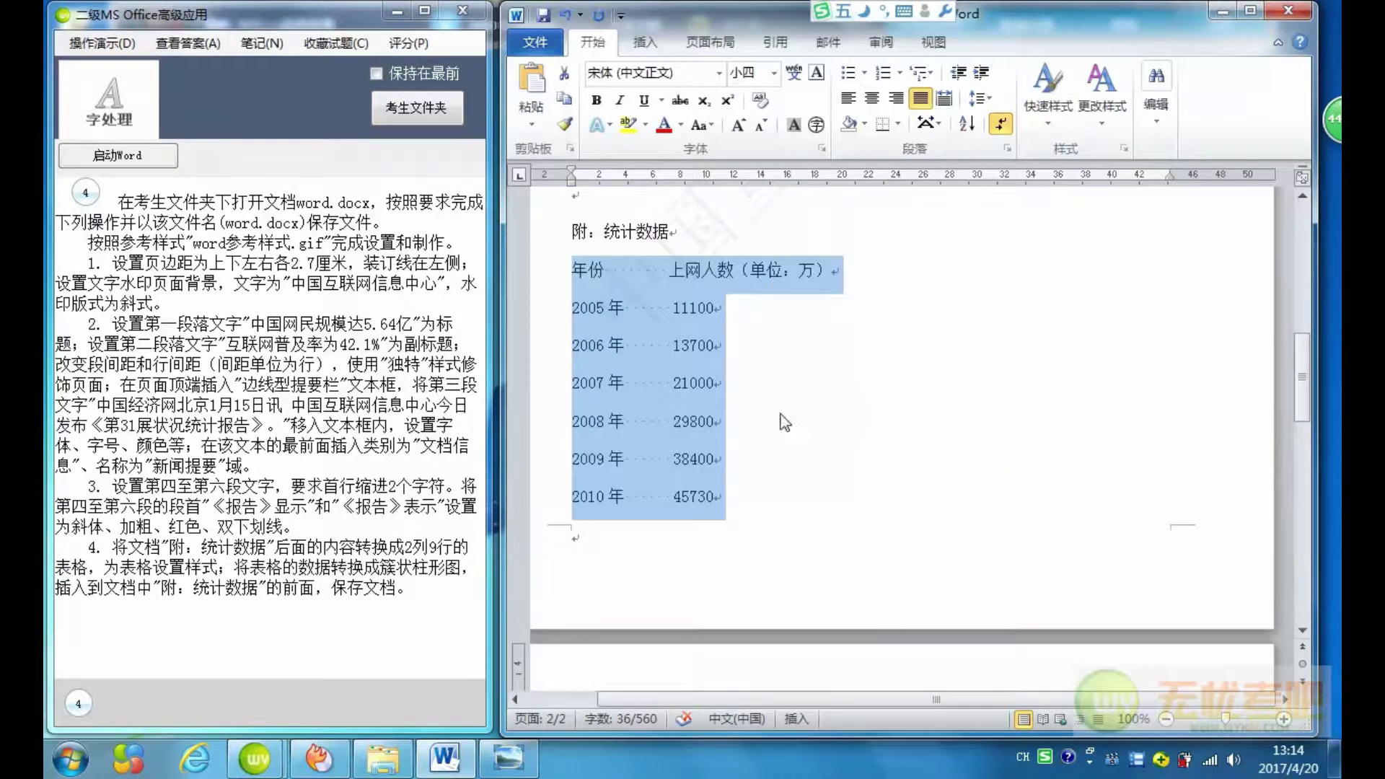
{"action": "left_click", "coordinate": [644, 45]}
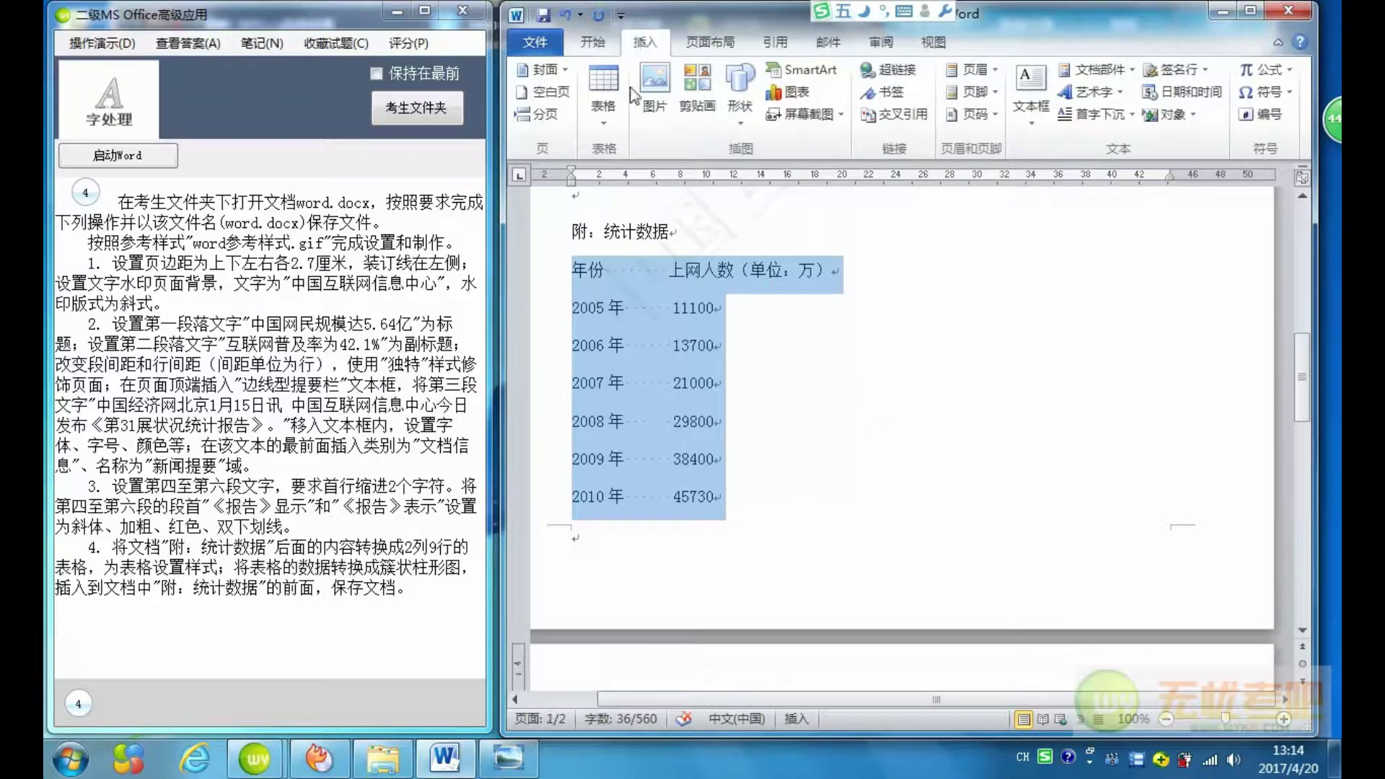
{"action": "left_click", "coordinate": [602, 127]}
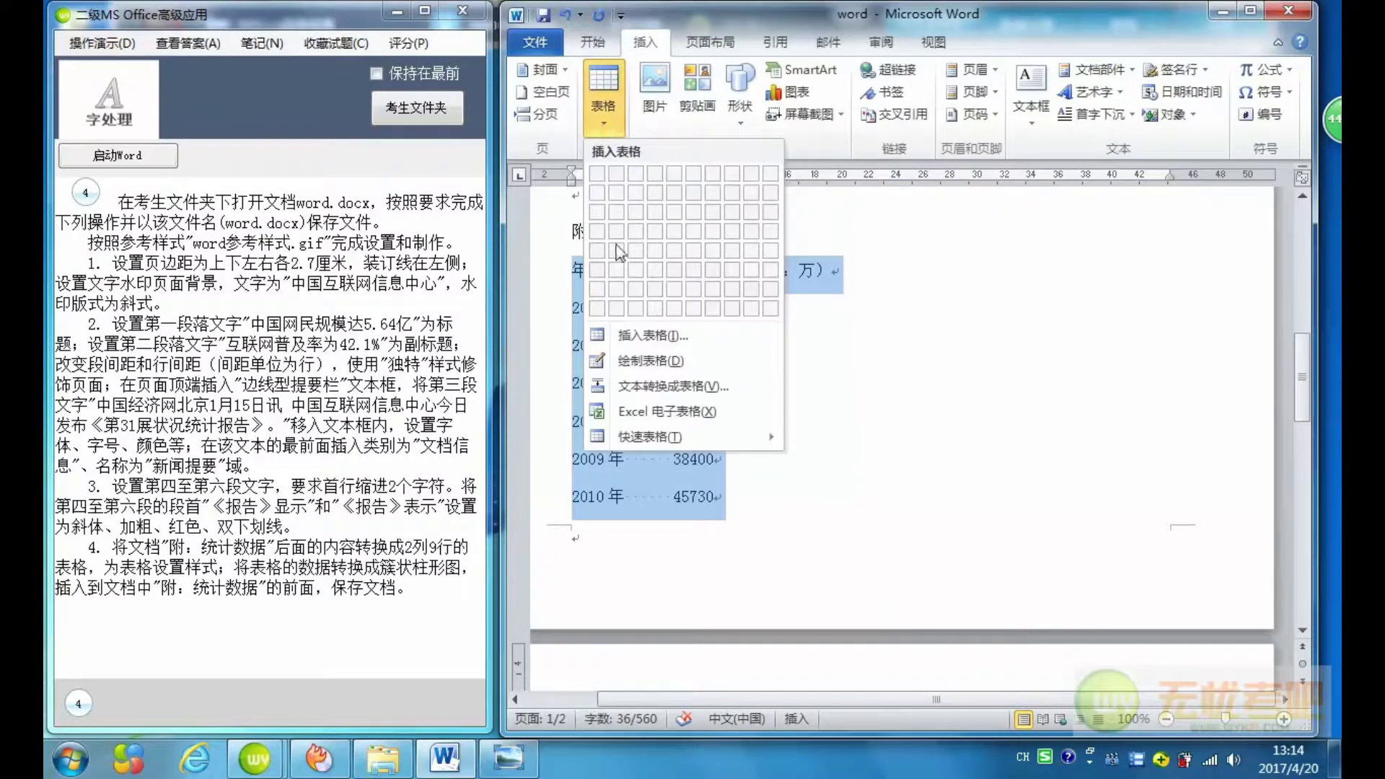
{"action": "left_click", "coordinate": [635, 393]}
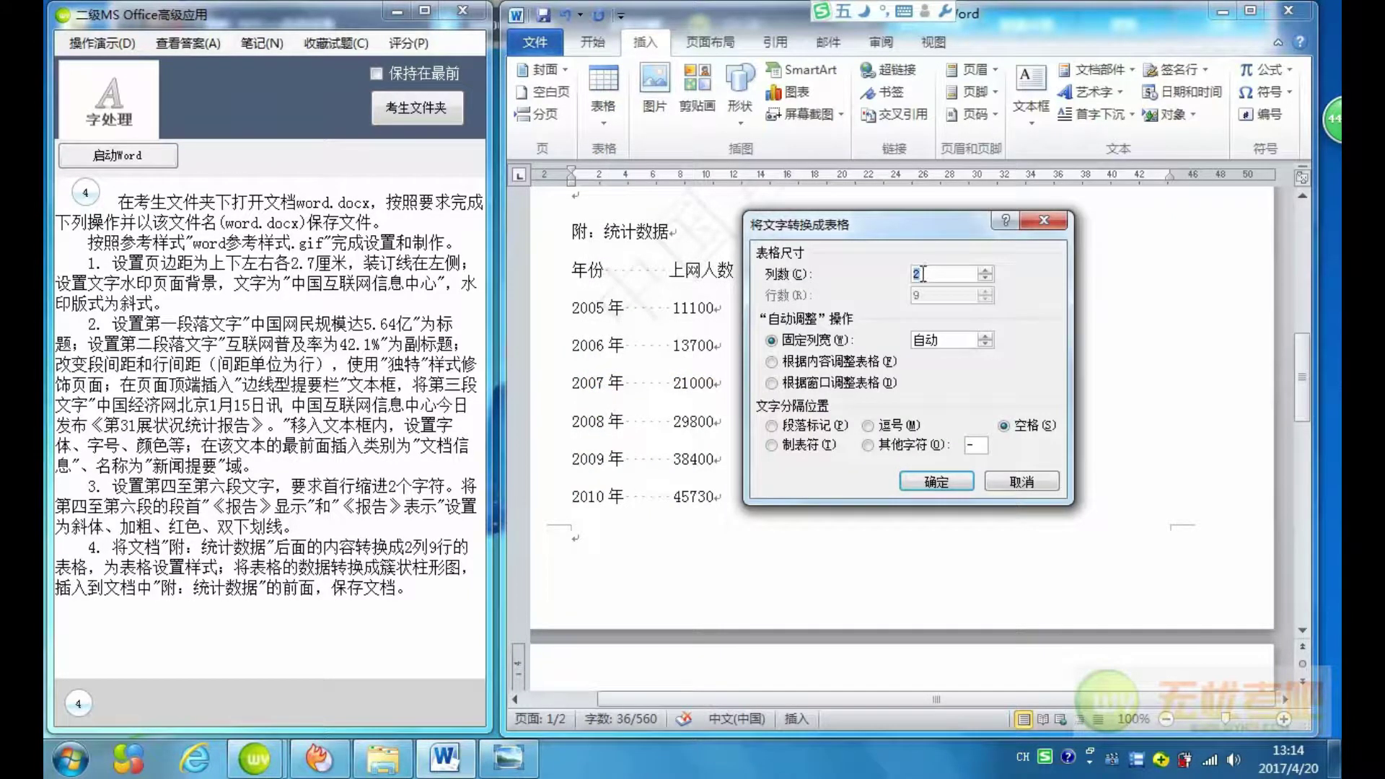
{"action": "left_click", "coordinate": [937, 481]}
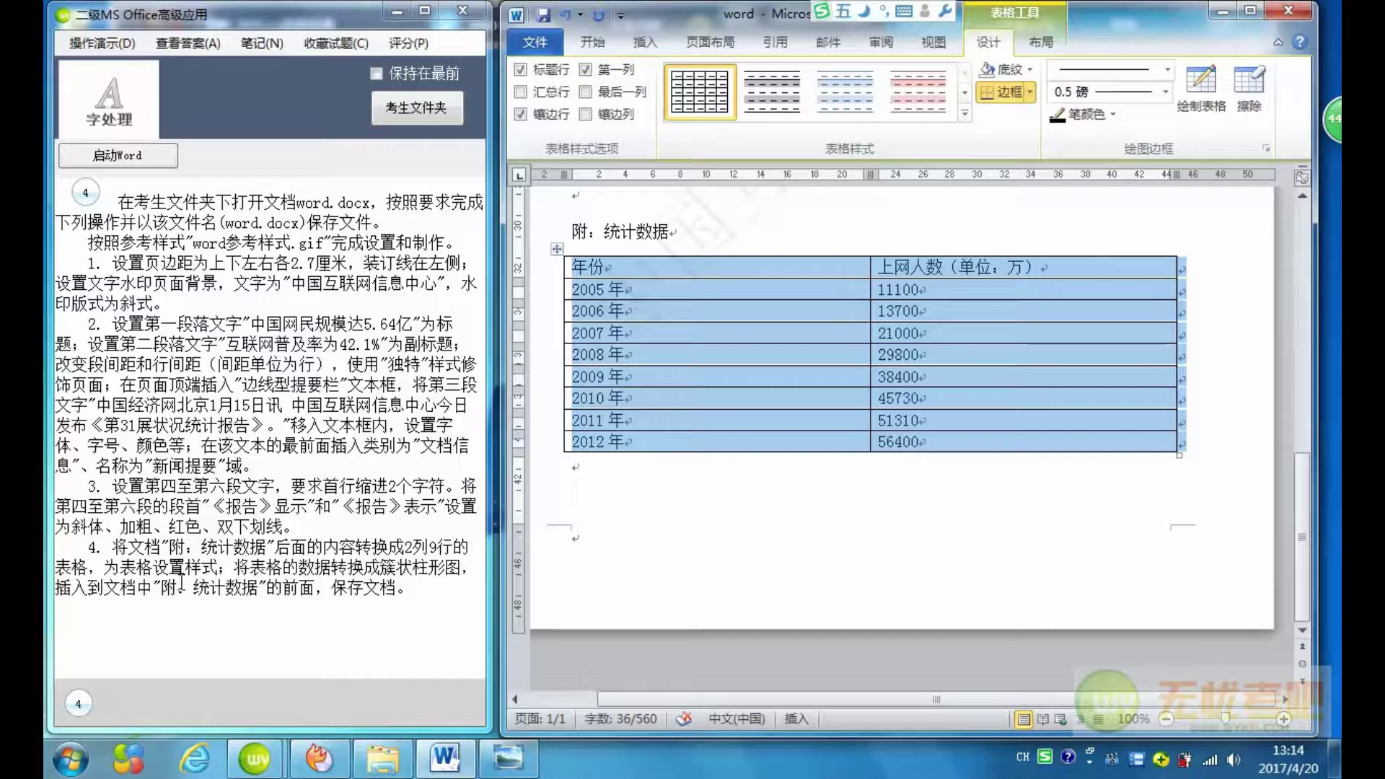
{"action": "left_click", "coordinate": [502, 762]}
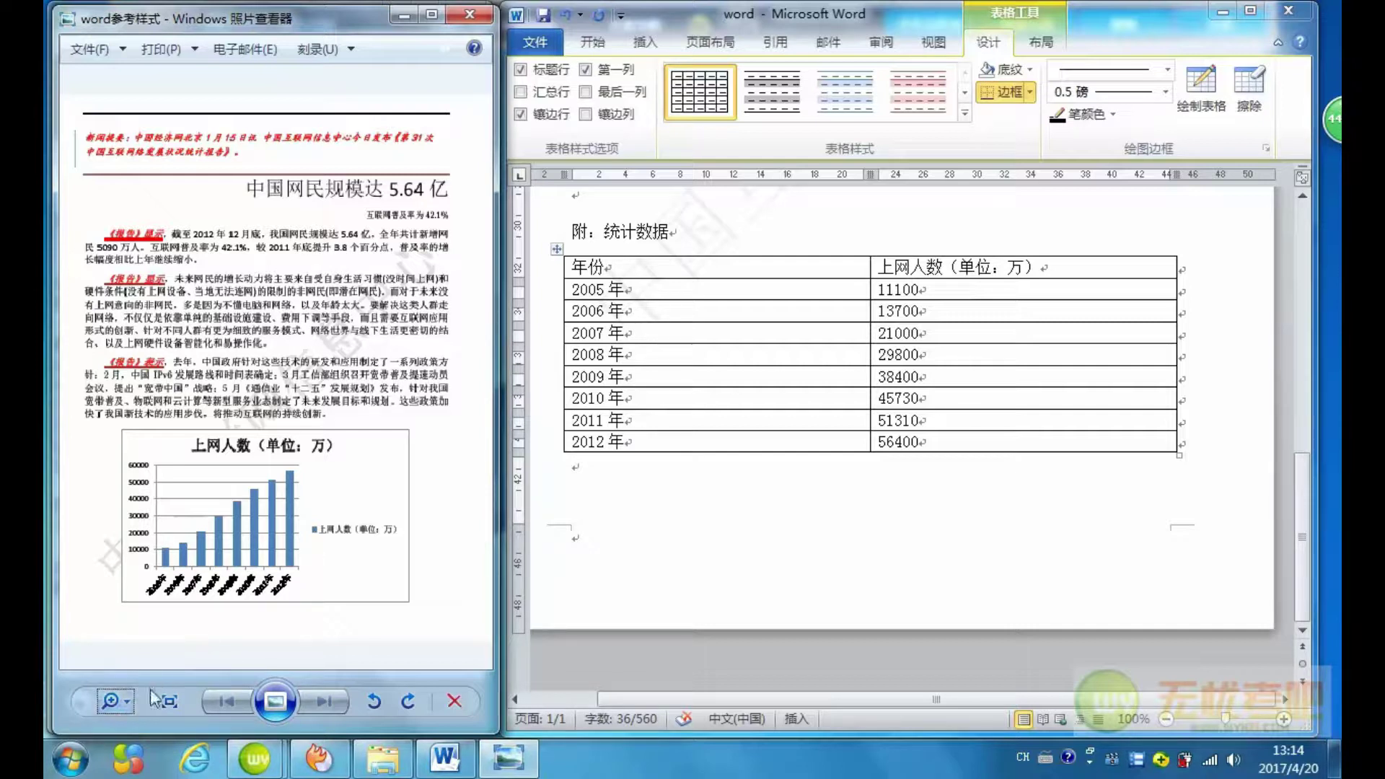
Apply the Light Shading – Accent 2 table style to the statistics table
{"action": "left_click", "coordinate": [123, 701]}
{"action": "scroll", "coordinate": [123, 703], "scroll_direction": "down", "scroll_amount": 1}
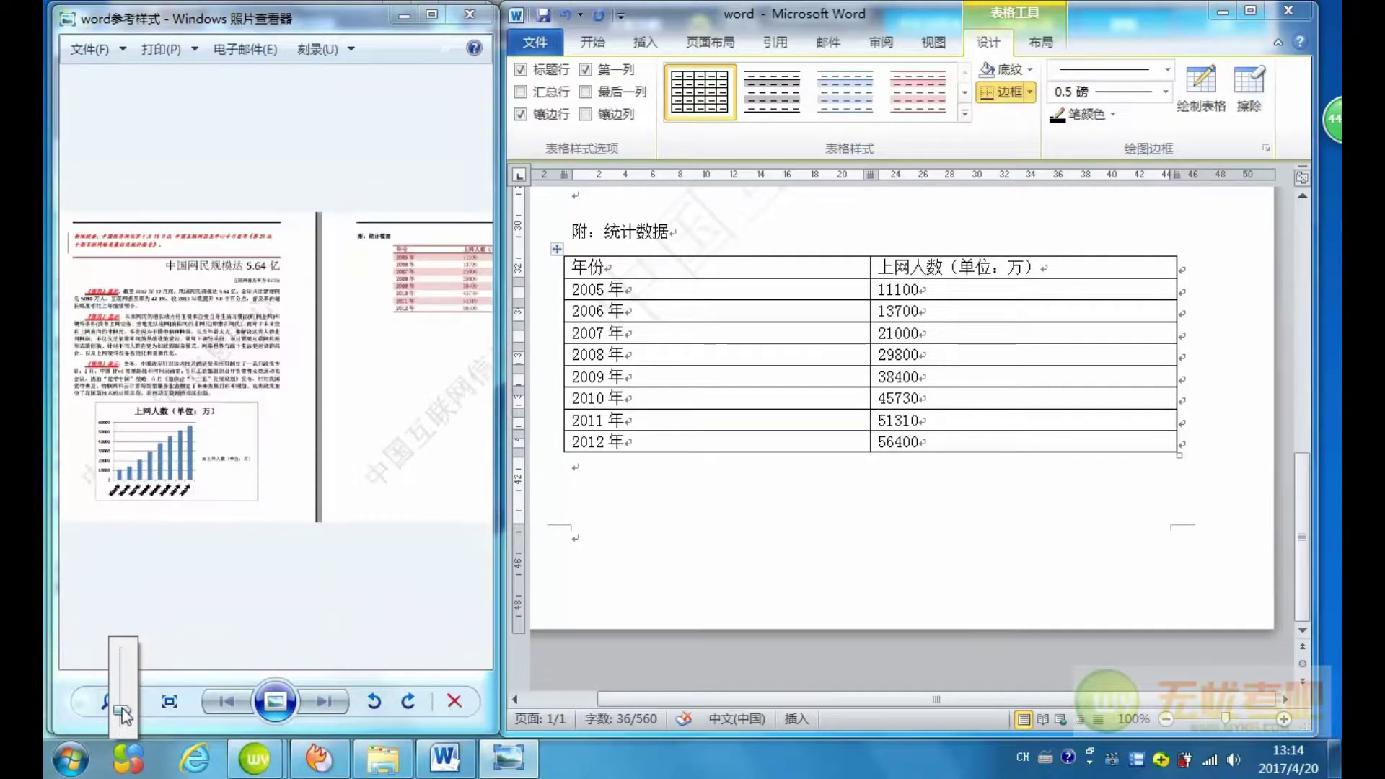
{"action": "scroll", "coordinate": [119, 711], "scroll_direction": "down", "scroll_amount": 1}
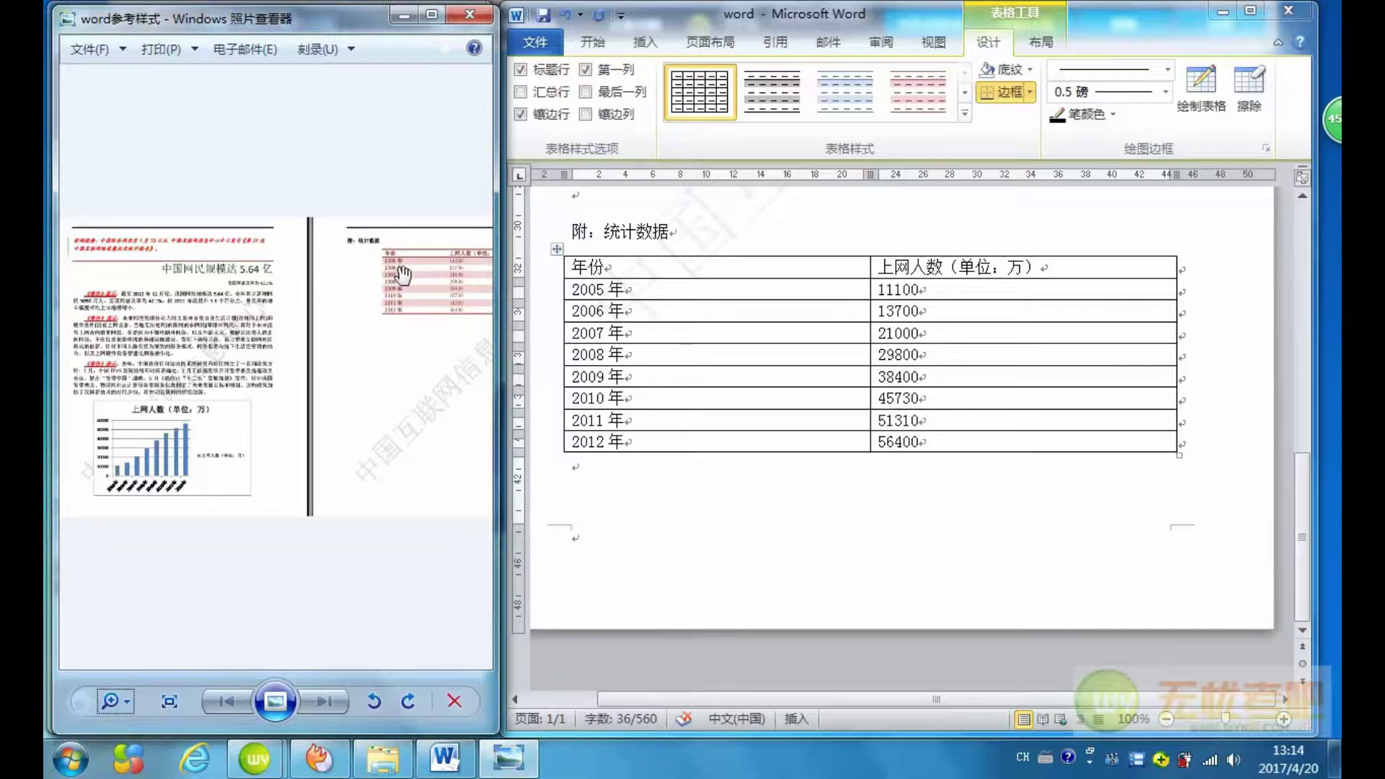
{"action": "left_click", "coordinate": [557, 249]}
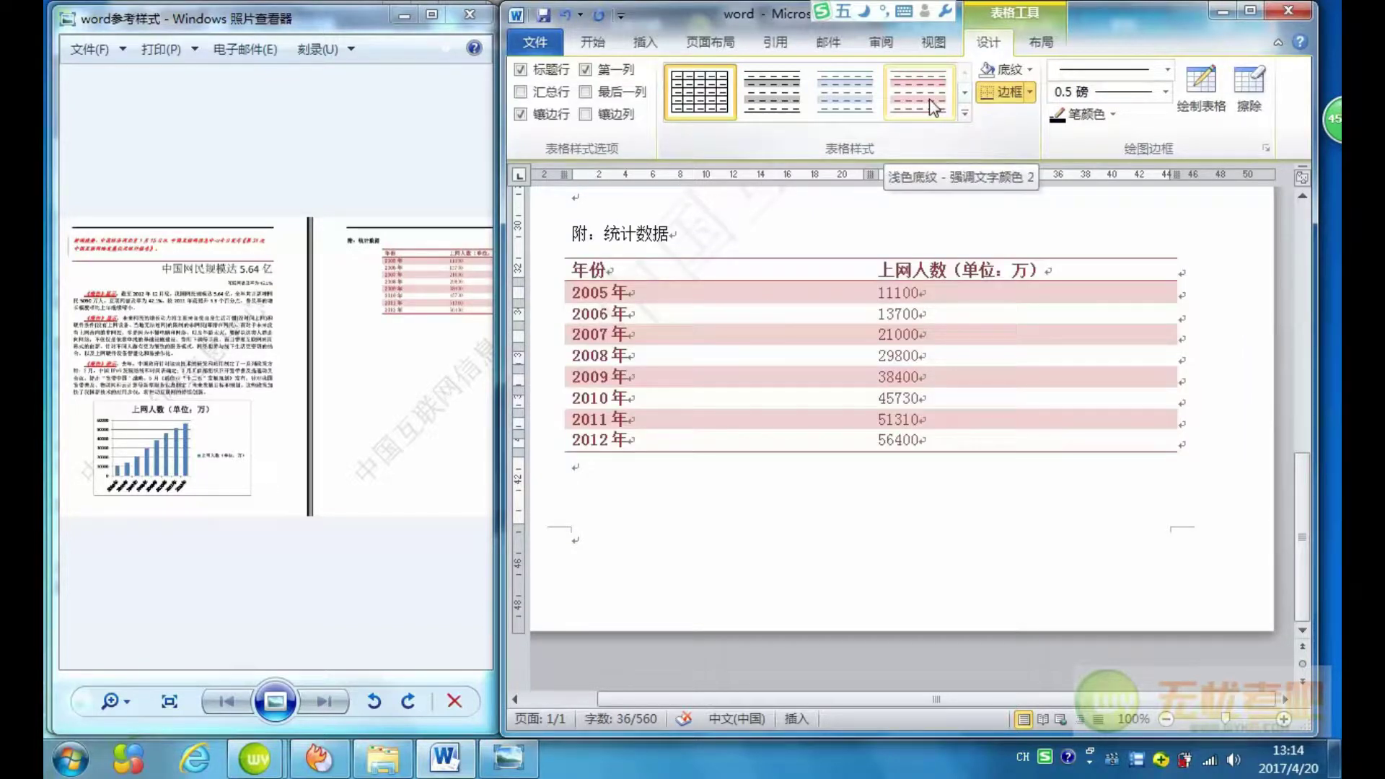
{"action": "left_click", "coordinate": [930, 100]}
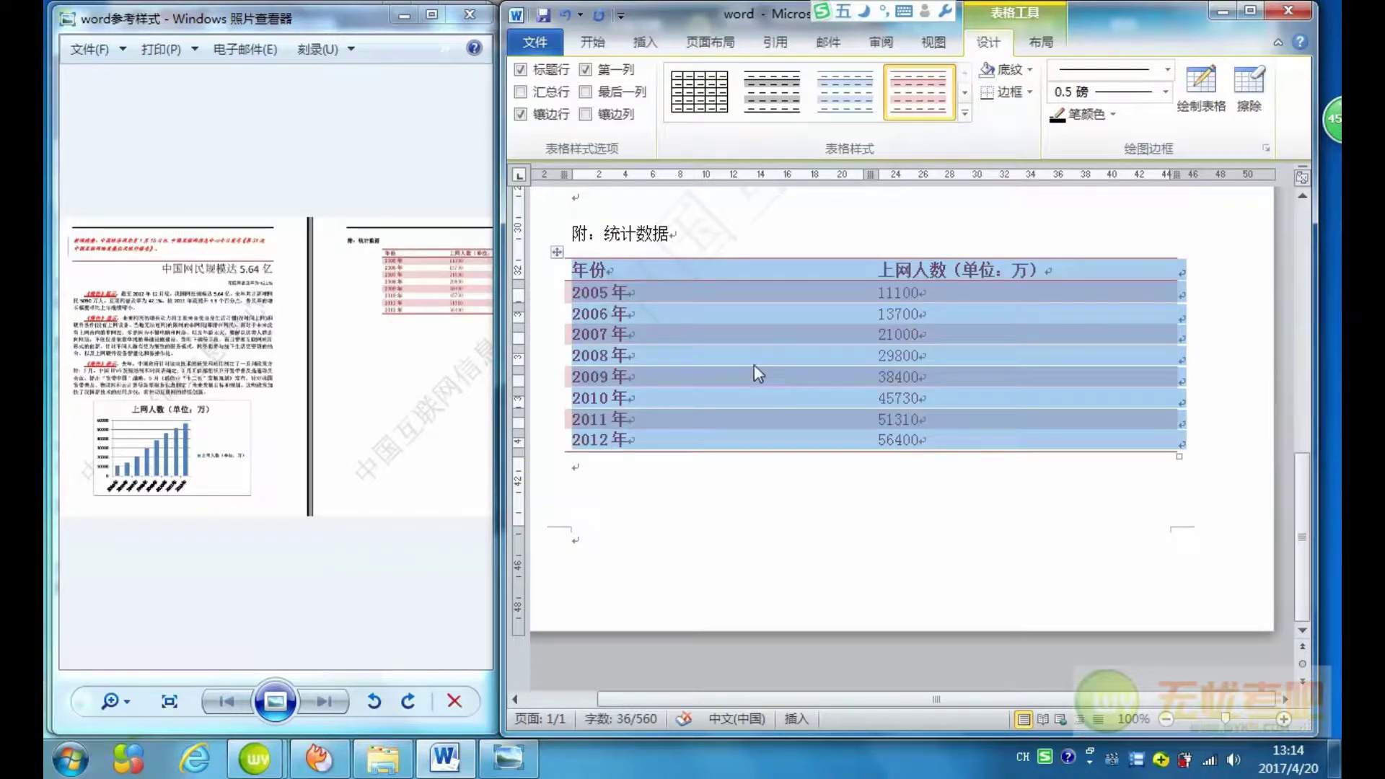
Review the task instructions and reference image, then move the caret out of the table
{"action": "left_click", "coordinate": [254, 759]}
{"action": "left_click", "coordinate": [210, 691]}
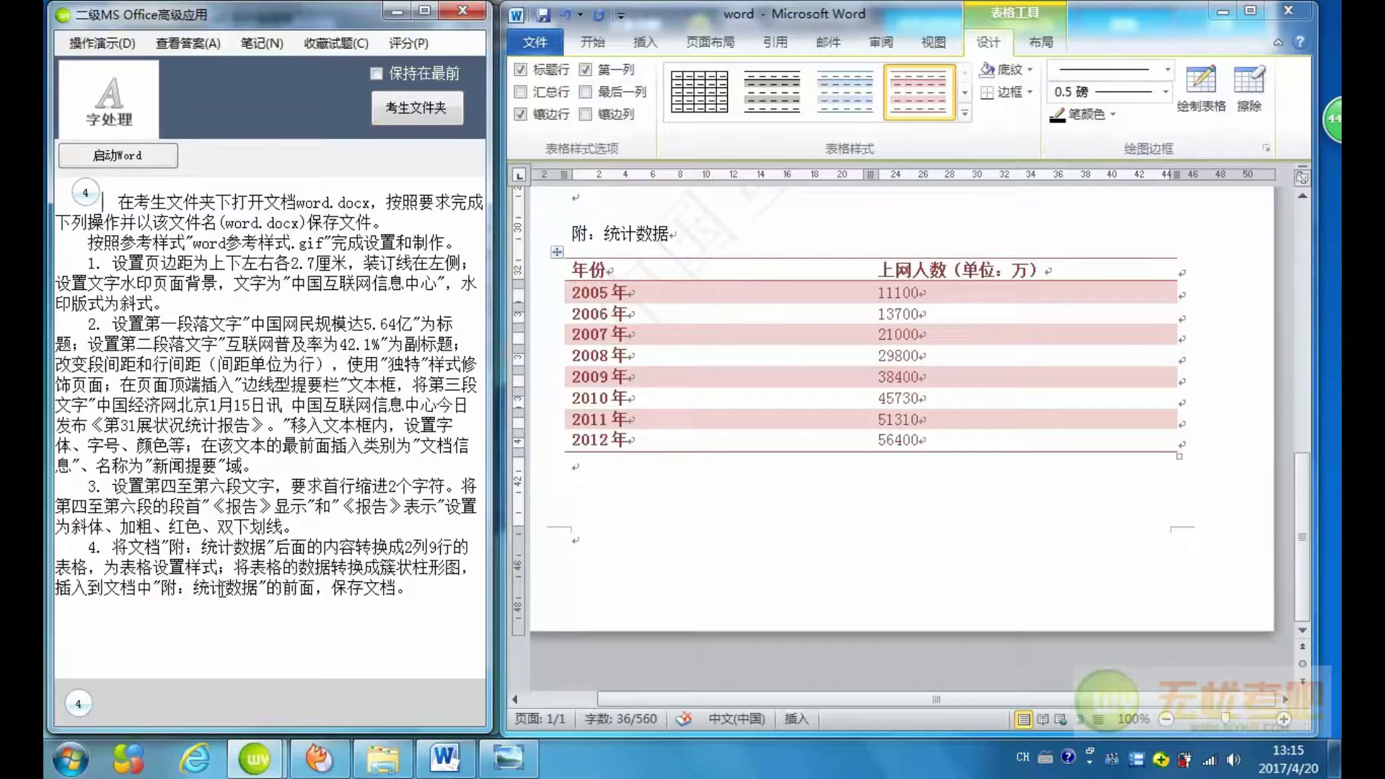
{"action": "left_click", "coordinate": [508, 769]}
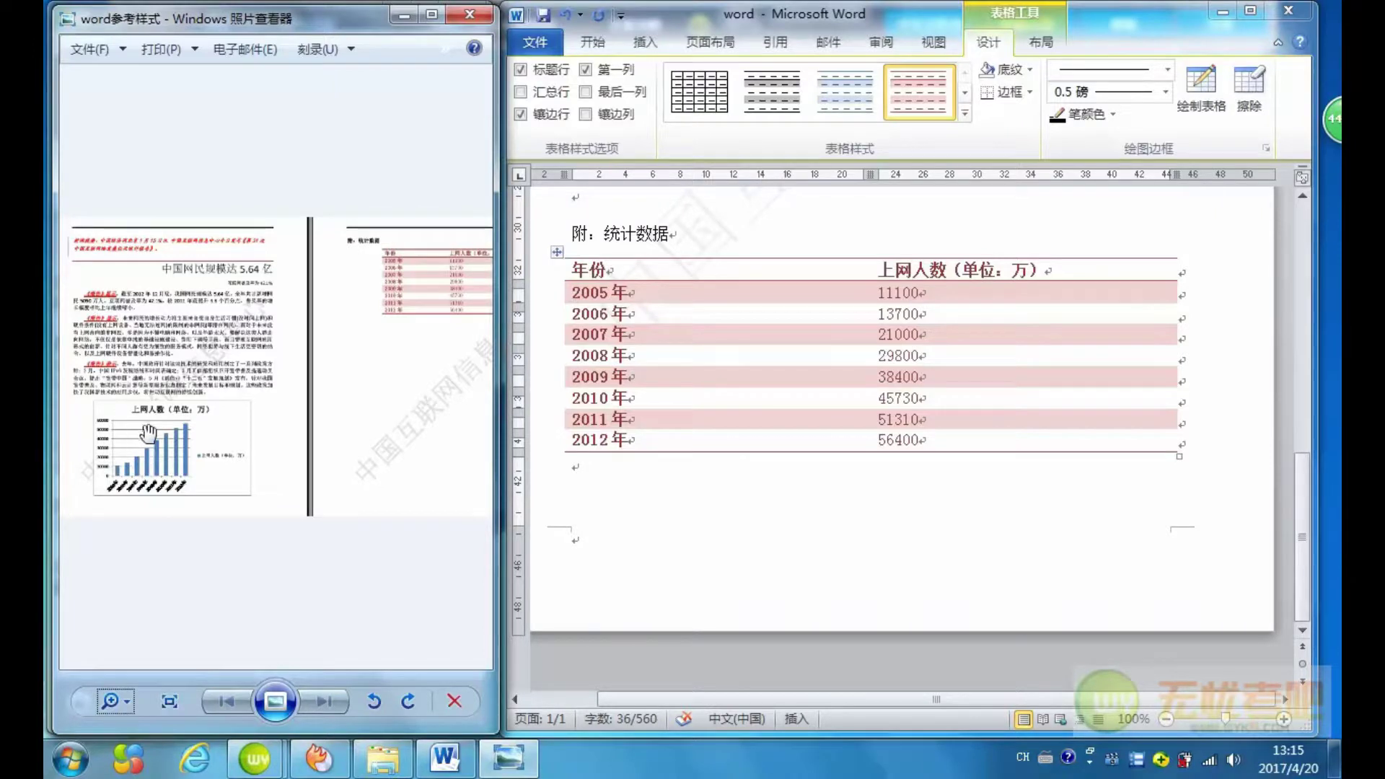
{"action": "left_click", "coordinate": [578, 202]}
{"action": "left_click", "coordinate": [578, 202]}
{"action": "scroll", "coordinate": [578, 217], "scroll_direction": "up", "scroll_amount": 3}
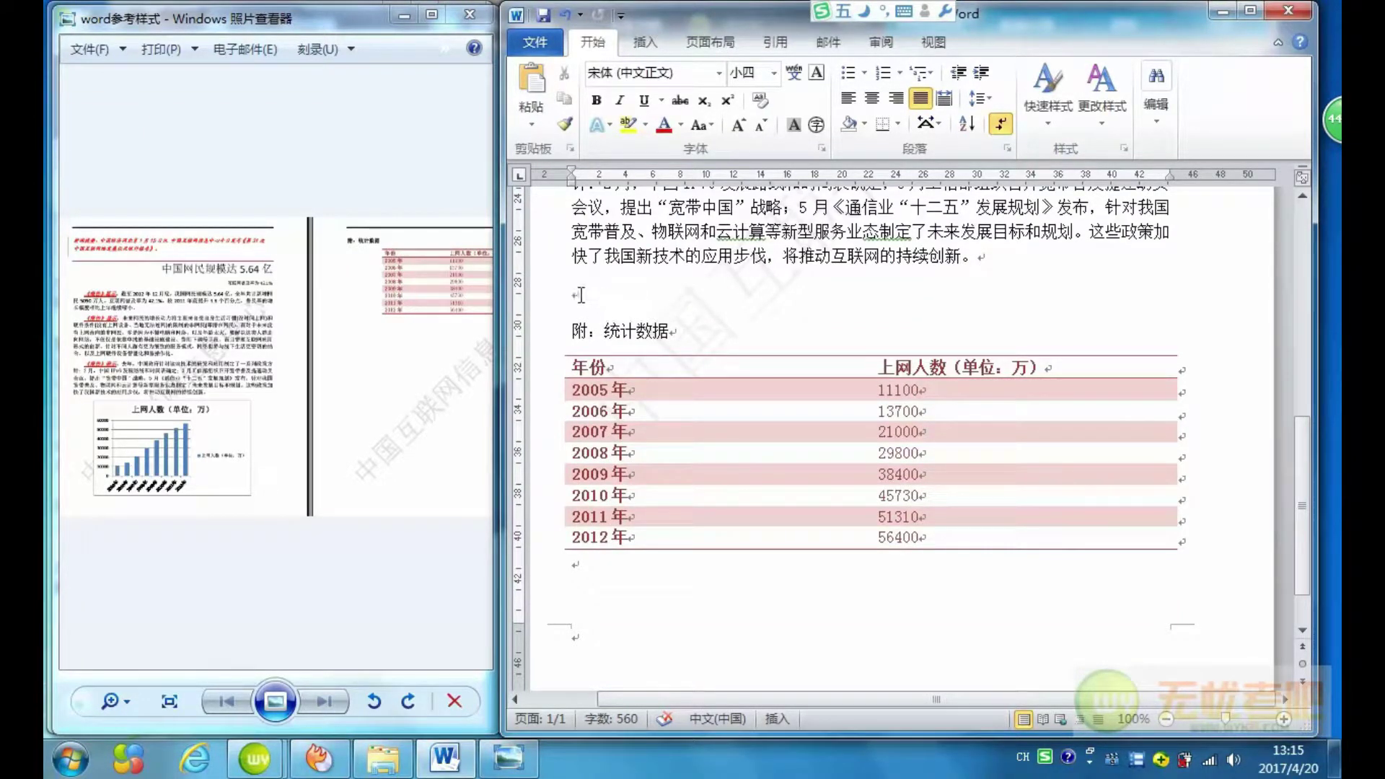
Insert a Clustered Column chart above 附：统计数据 via Insert > Chart
{"action": "left_click", "coordinate": [649, 45]}
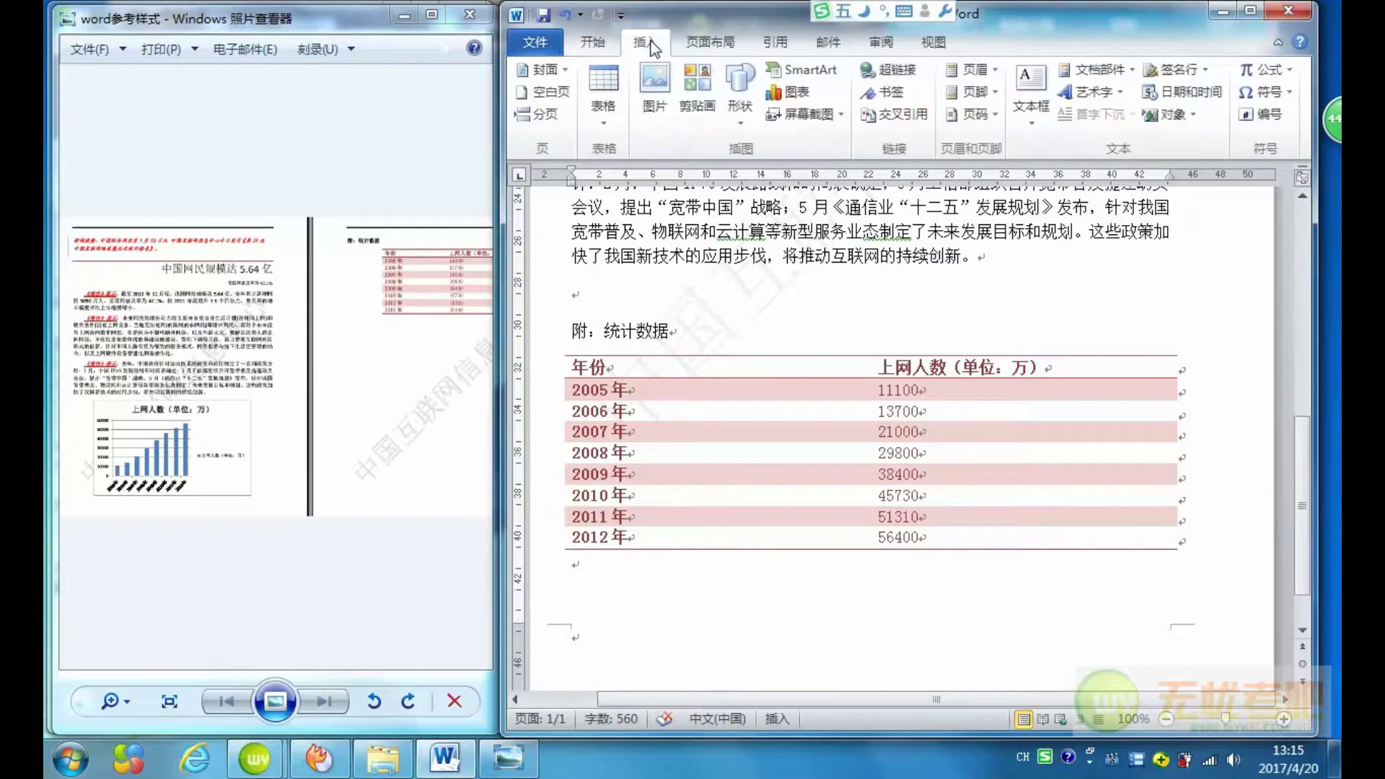
{"action": "left_click", "coordinate": [792, 94]}
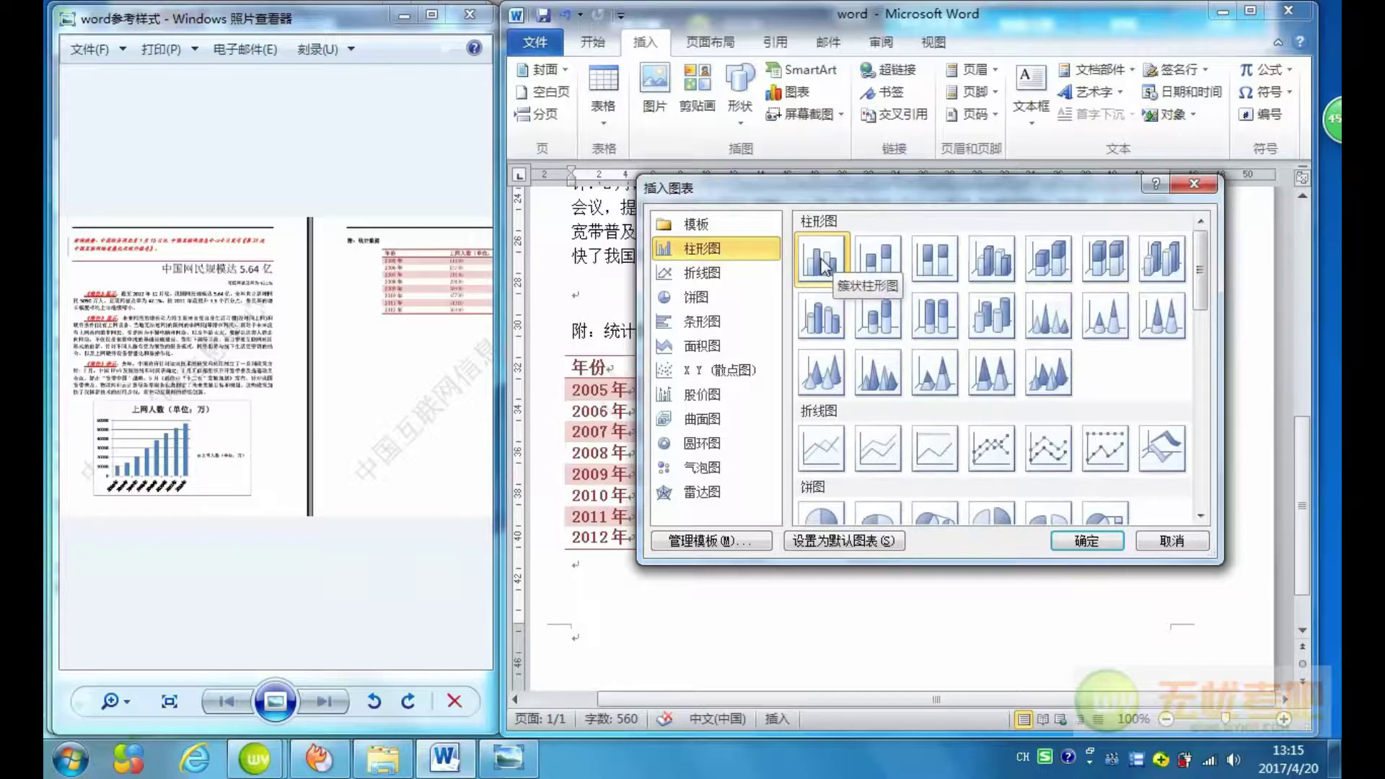
{"action": "left_click", "coordinate": [1087, 541]}
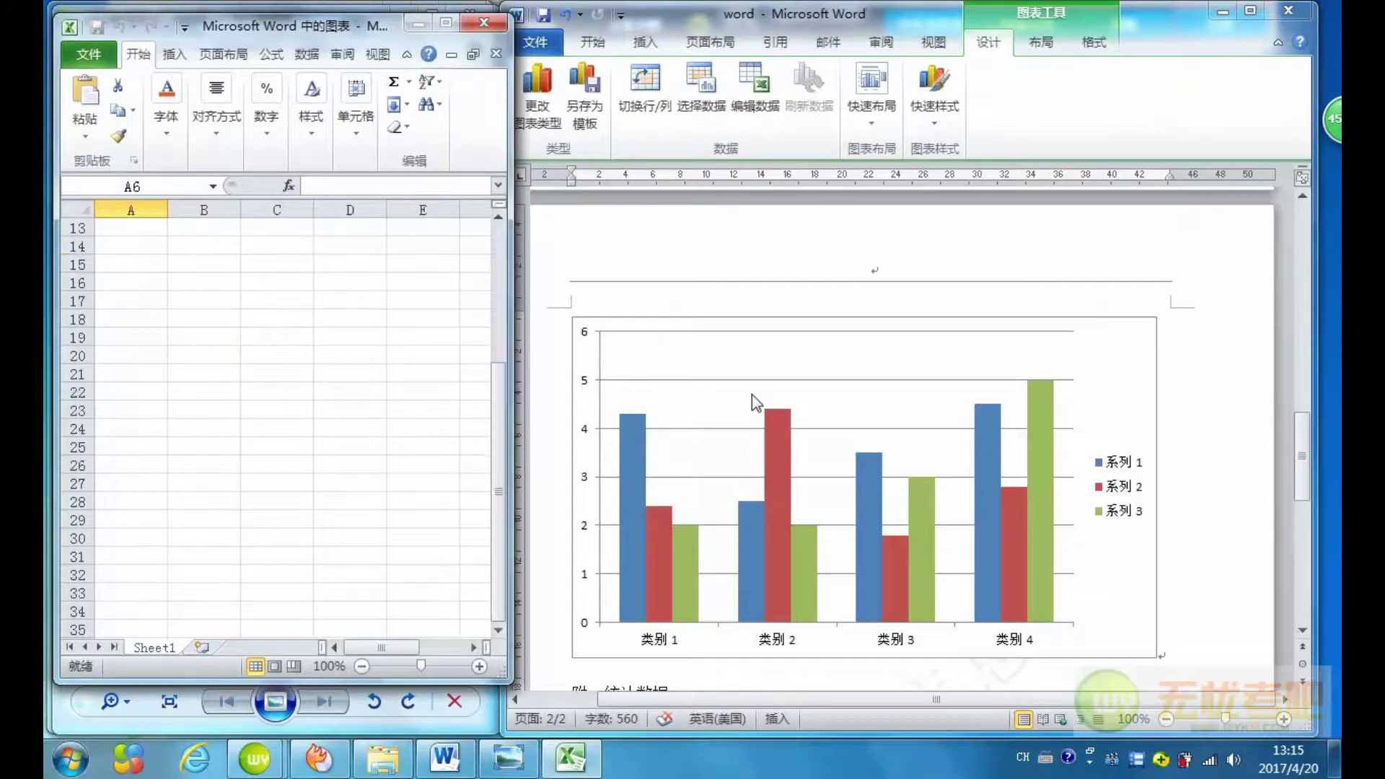
Select the statistics table's year and 上网人数 contents to copy into the chart
{"action": "left_click", "coordinate": [777, 243]}
{"action": "scroll", "coordinate": [780, 248], "scroll_direction": "down", "scroll_amount": 10}
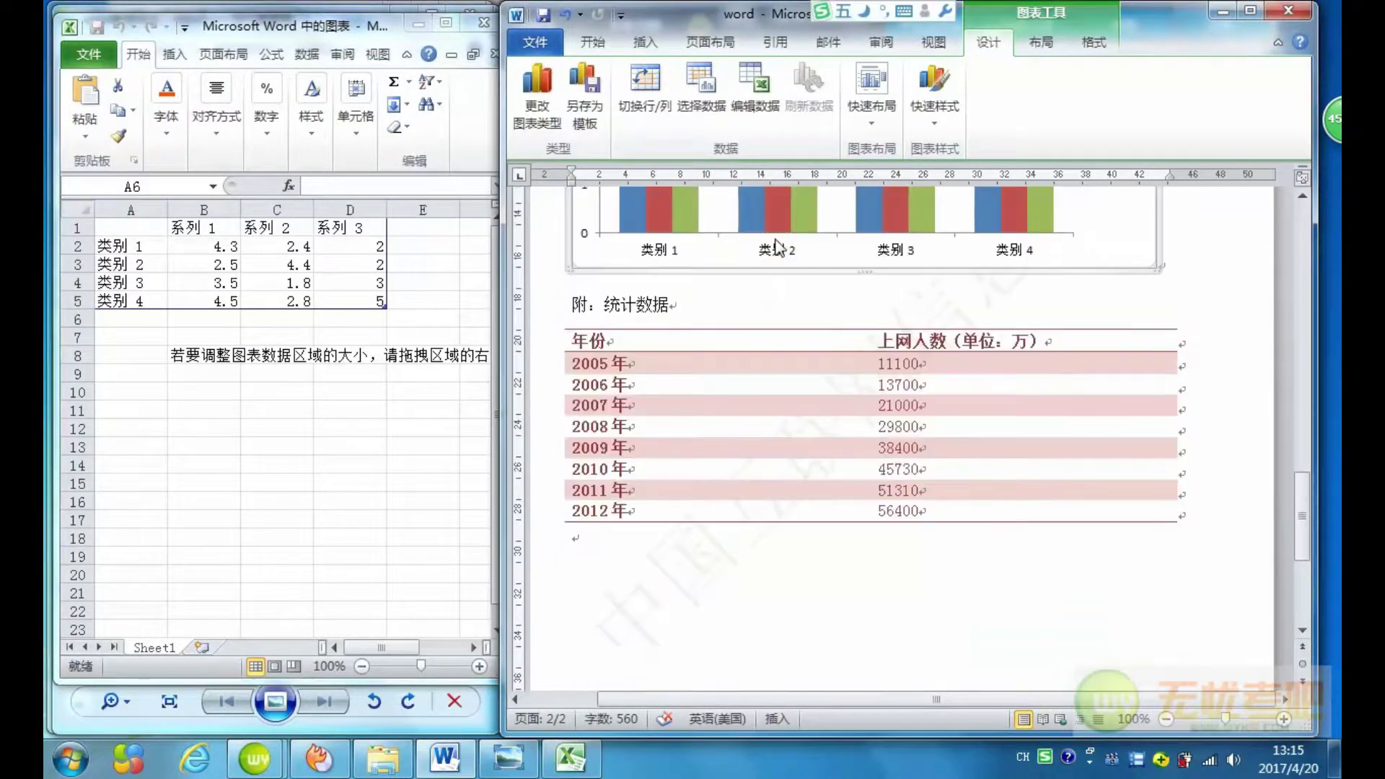
{"action": "scroll", "coordinate": [699, 270], "scroll_direction": "down", "scroll_amount": 5}
{"action": "scroll", "coordinate": [608, 281], "scroll_direction": "up", "scroll_amount": 2}
{"action": "mouse_move", "coordinate": [574, 244]}
{"action": "left_mouse_down"}
{"action": "mouse_move", "coordinate": [843, 413]}
{"action": "mouse_move", "coordinate": [901, 417]}
{"action": "left_mouse_up"}
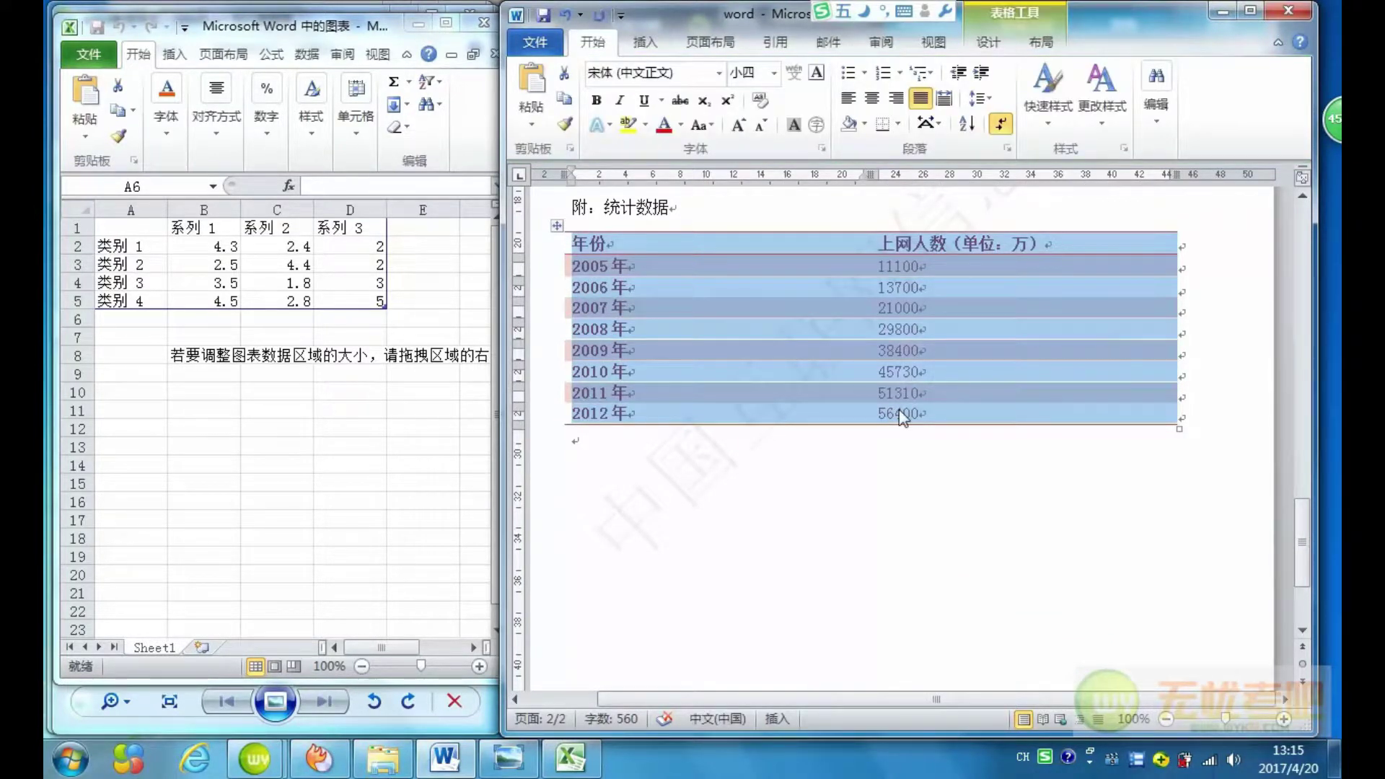
Paste the table into cell A1 of the chart sheet and limit the range to A1:B9
{"action": "left_click", "coordinate": [129, 228]}
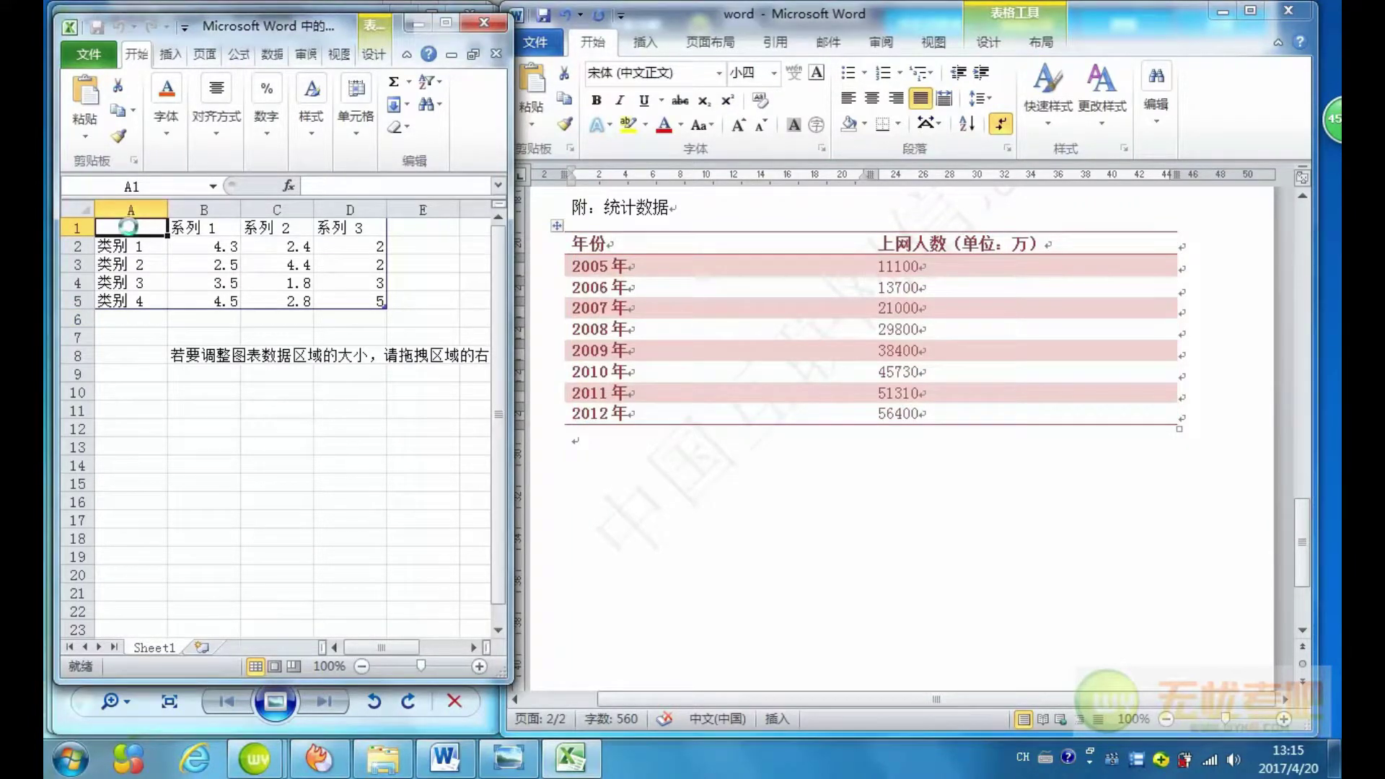
{"action": "key", "text": "ctrl+v"}
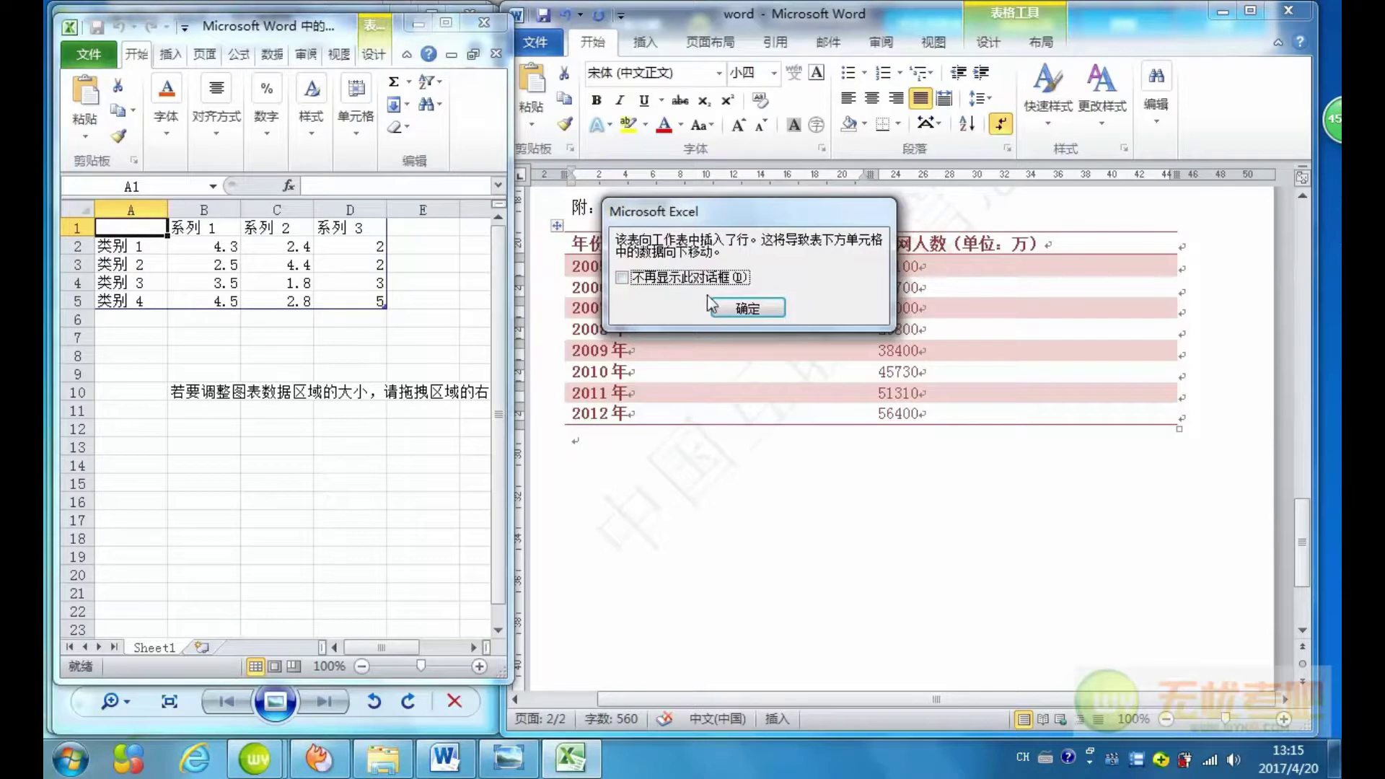
{"action": "left_click", "coordinate": [729, 306]}
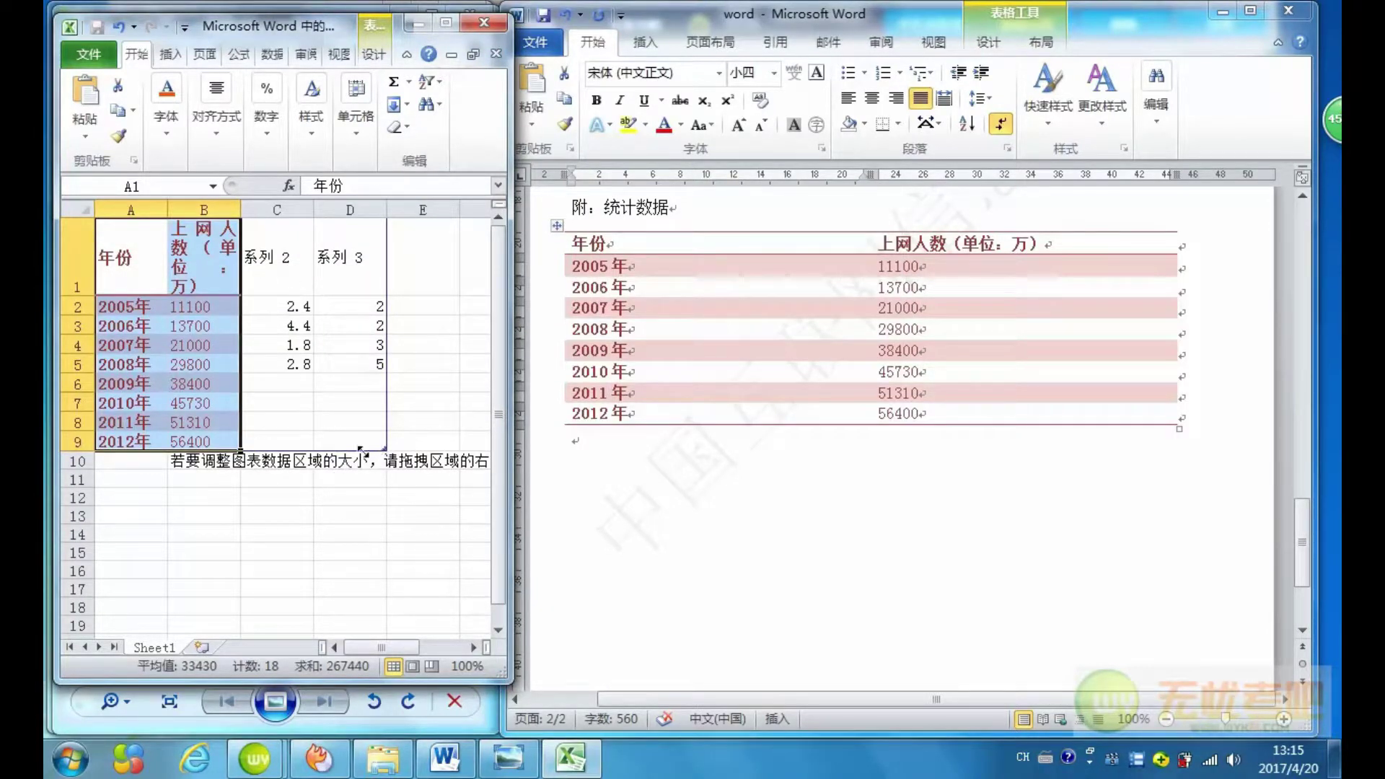
{"action": "left_click_drag", "start_coordinate": [363, 451], "coordinate": [240, 451]}
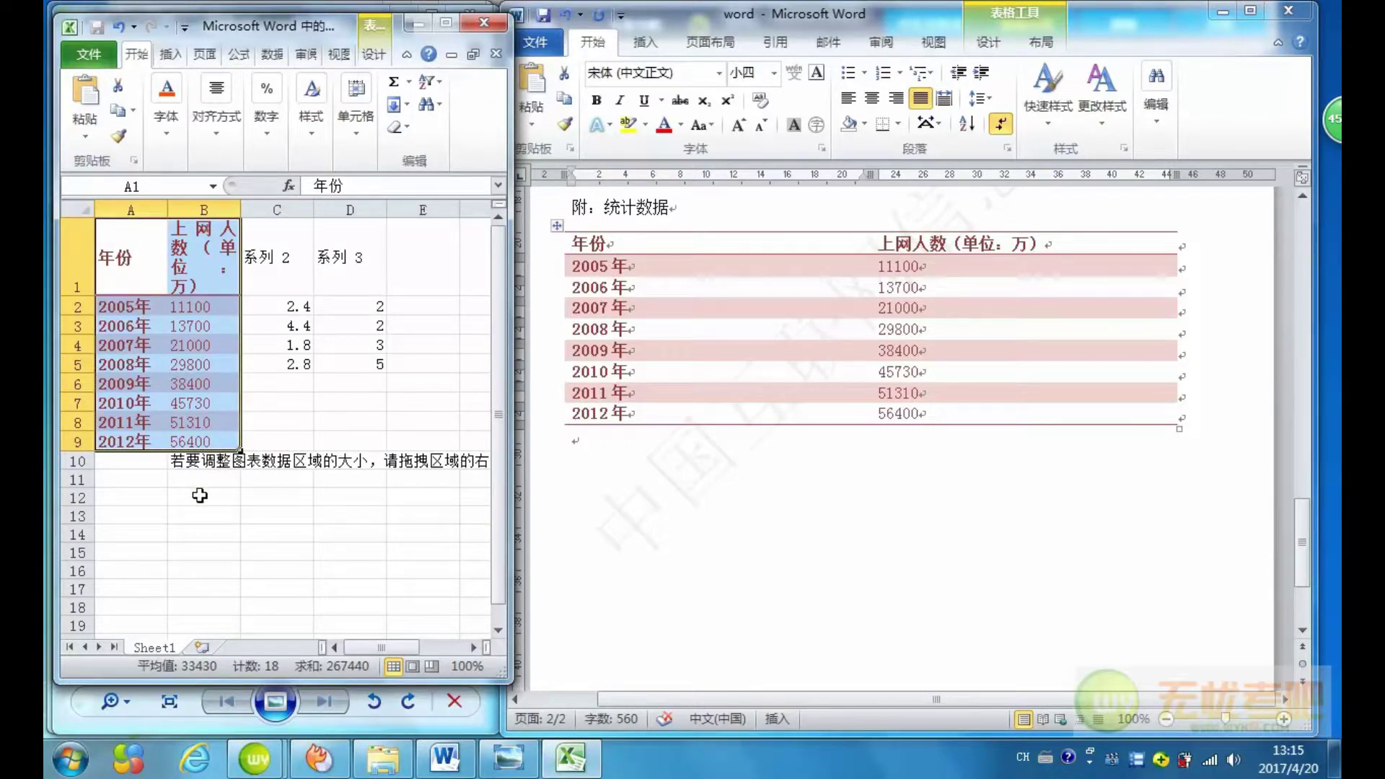
{"action": "left_click", "coordinate": [200, 495]}
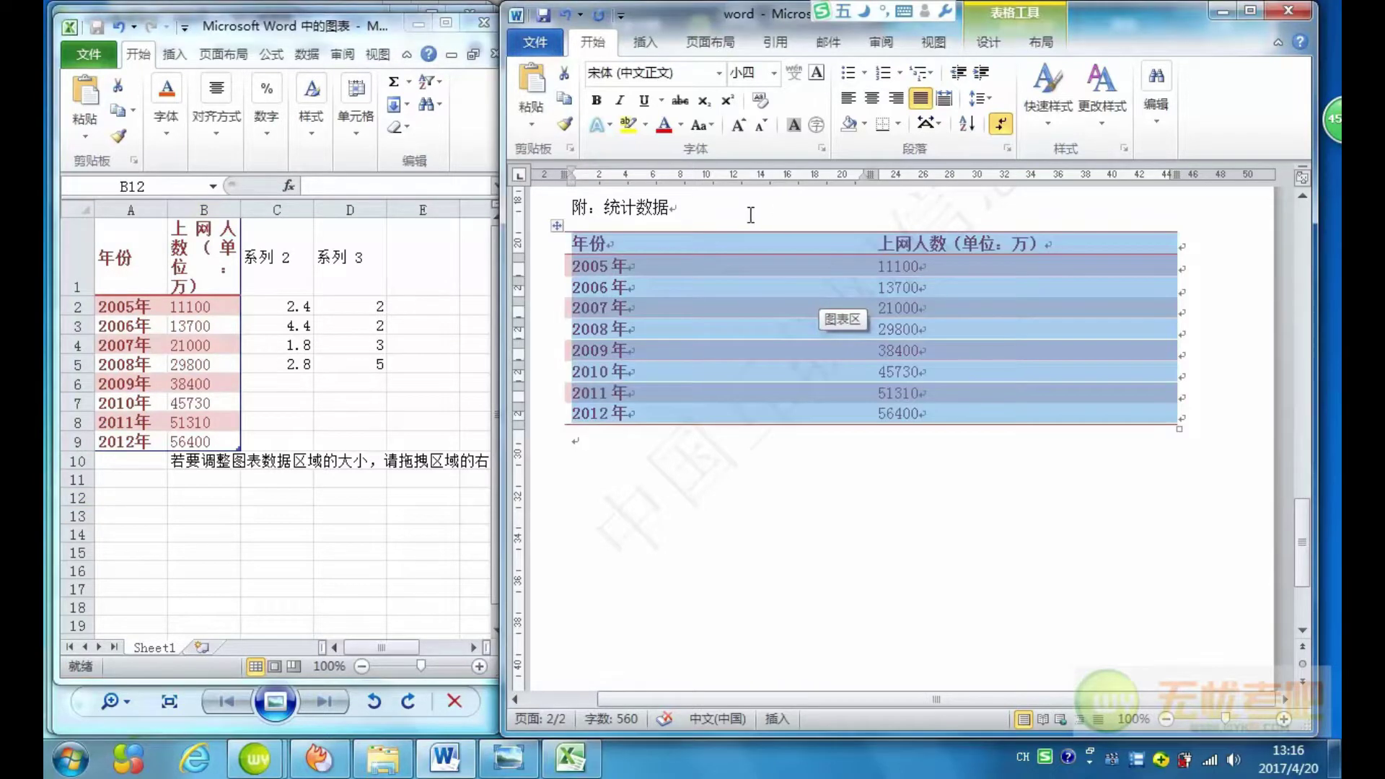
Check the updated chart in the document and close the Excel data sheet
{"action": "left_click", "coordinate": [722, 210]}
{"action": "scroll", "coordinate": [726, 210], "scroll_direction": "up", "scroll_amount": 5}
{"action": "scroll", "coordinate": [726, 210], "scroll_direction": "up", "scroll_amount": 5}
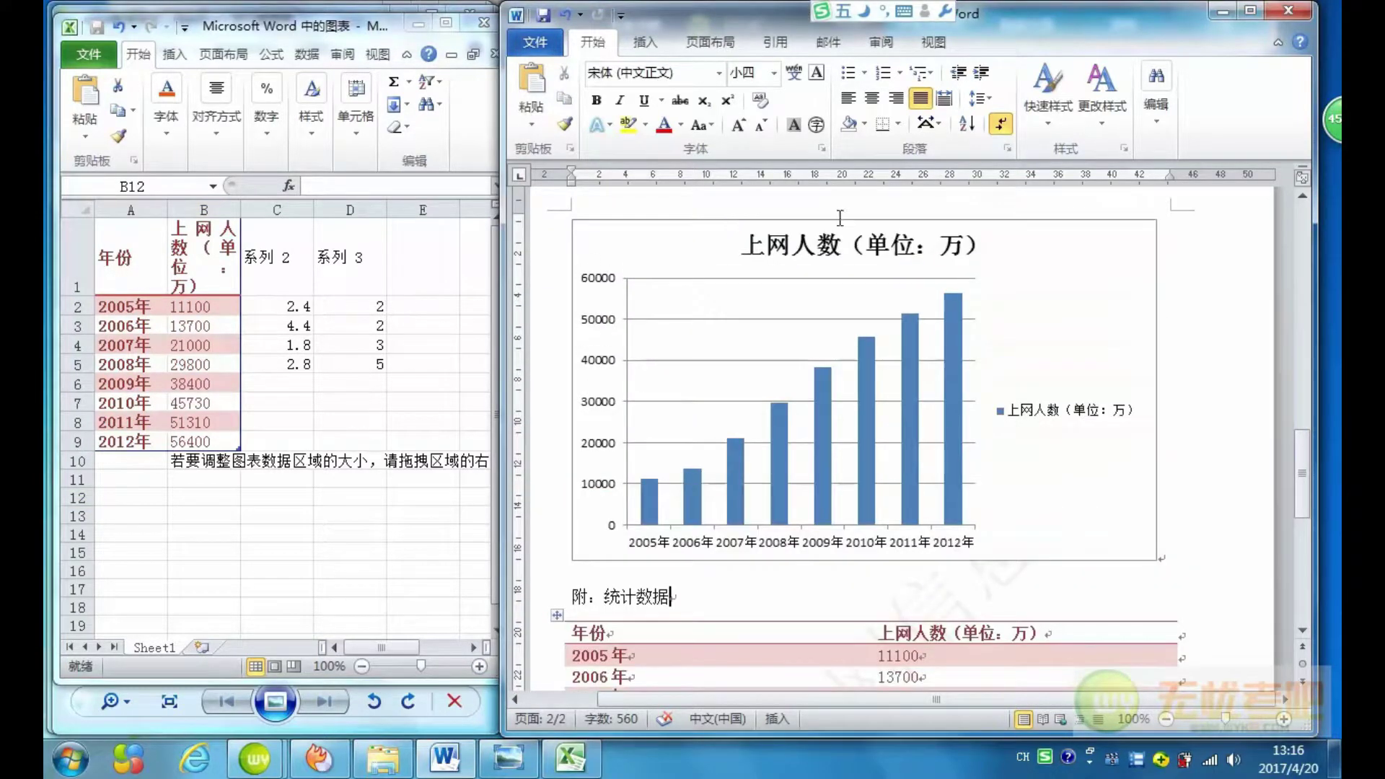
{"action": "left_click", "coordinate": [479, 23]}
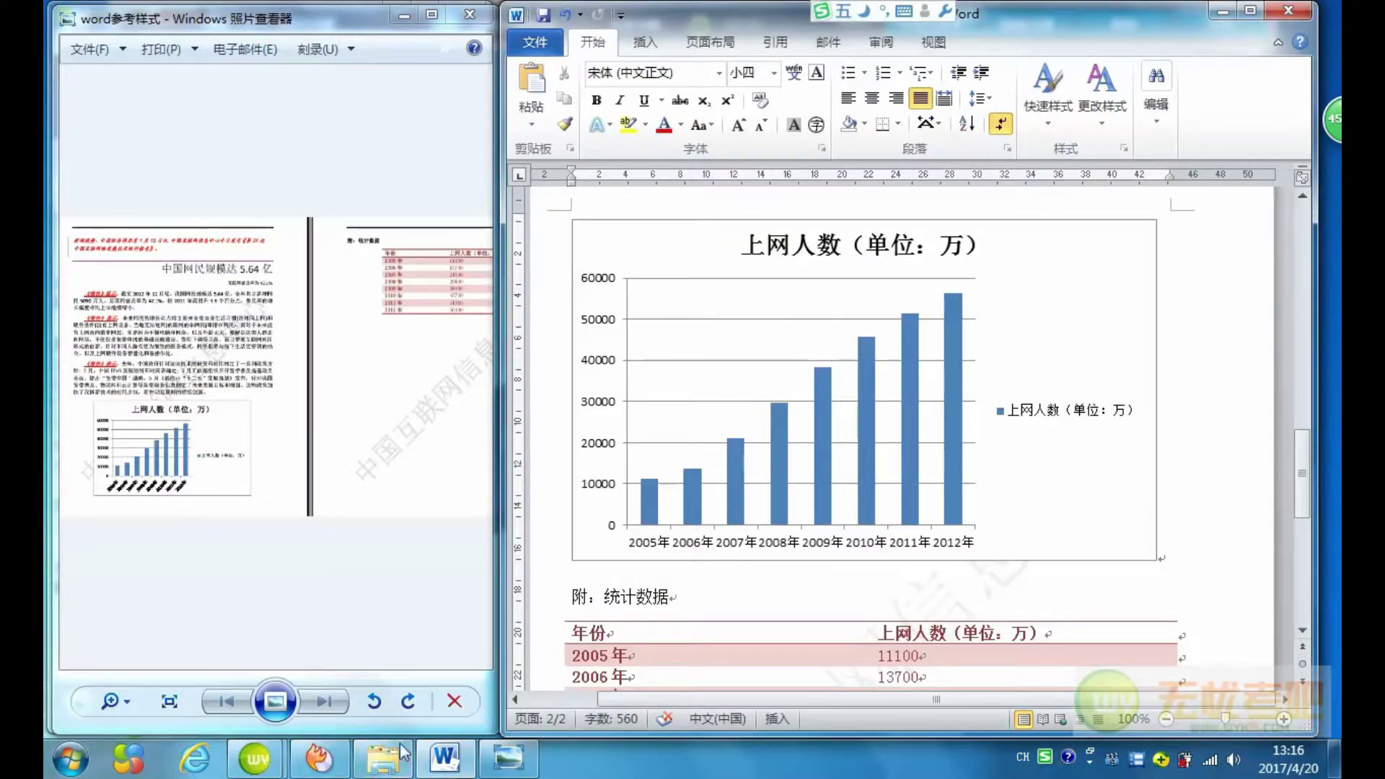
Bring the task instructions back beside Word, then save word.docx with its chart and table
{"action": "mouse_move", "coordinate": [255, 760]}
{"action": "left_click", "coordinate": [184, 691]}
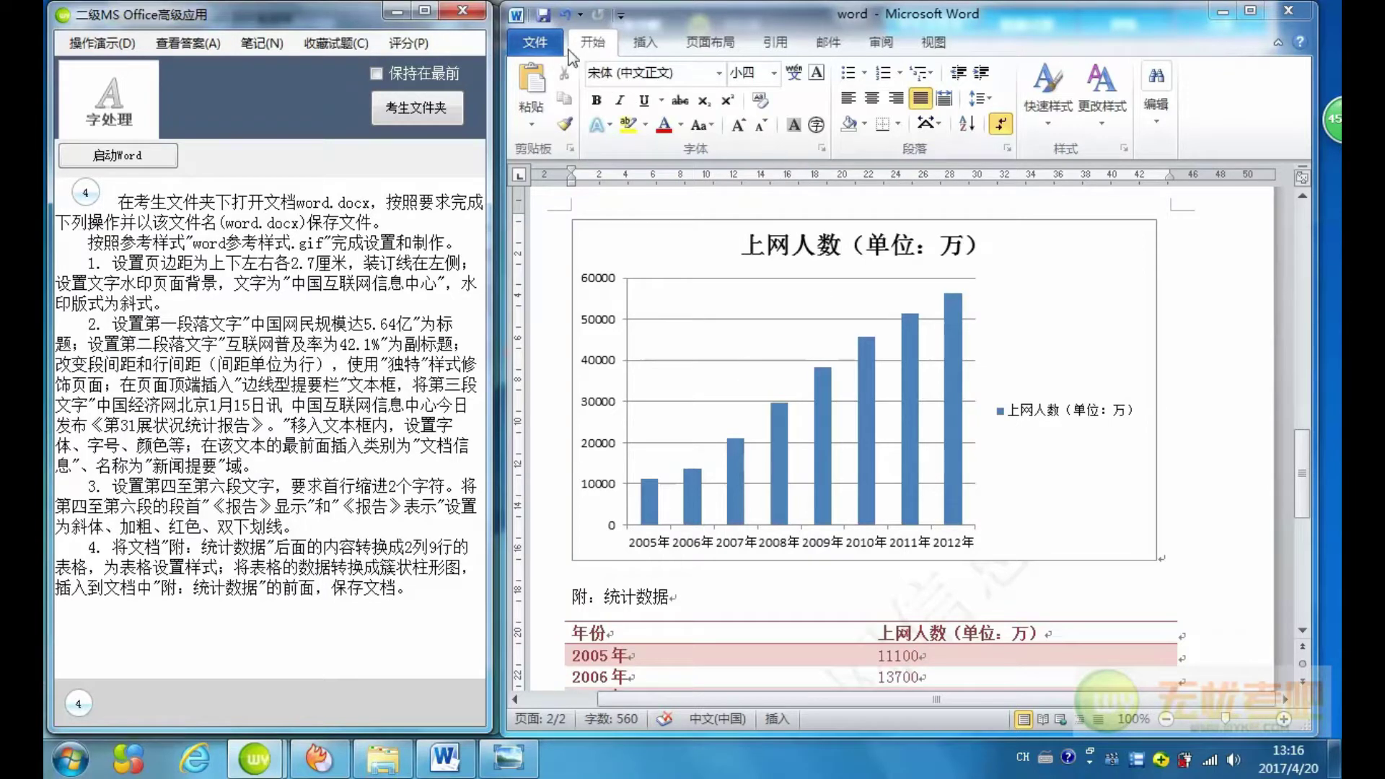
{"action": "left_click", "coordinate": [544, 16]}
{"action": "left_click", "coordinate": [544, 16]}
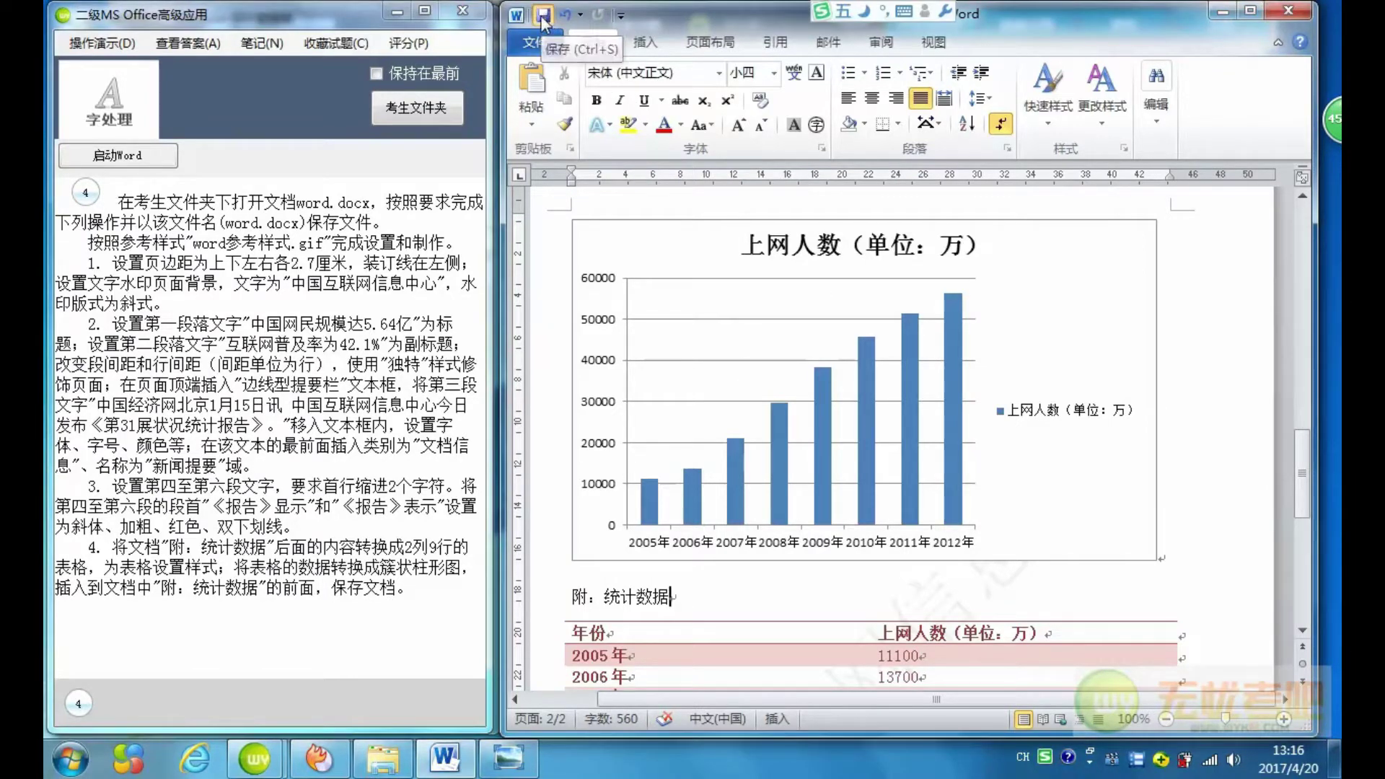